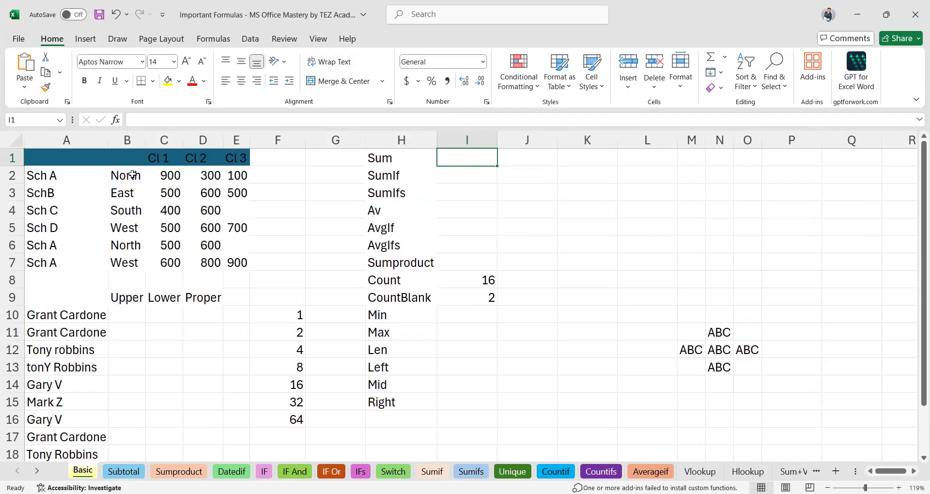
Enter the headers Regions in B1 and Schools in A1.
left_click(126, 158)
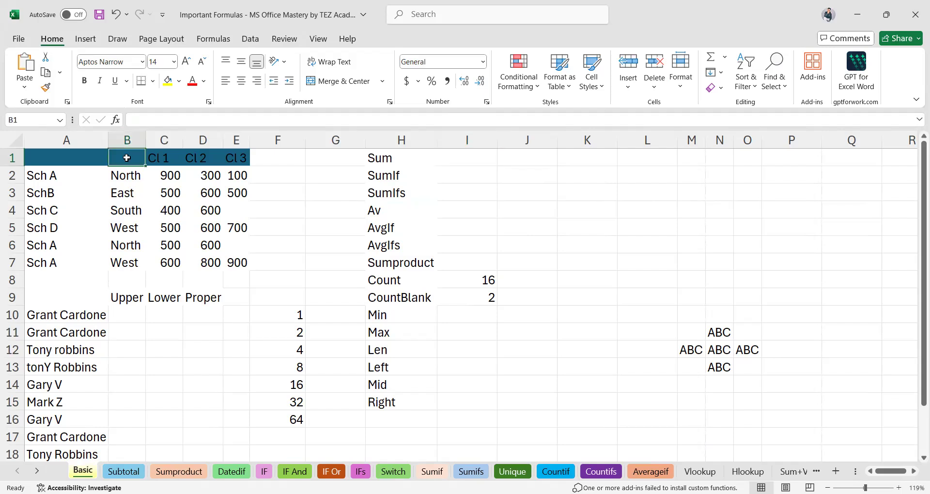
type("r")
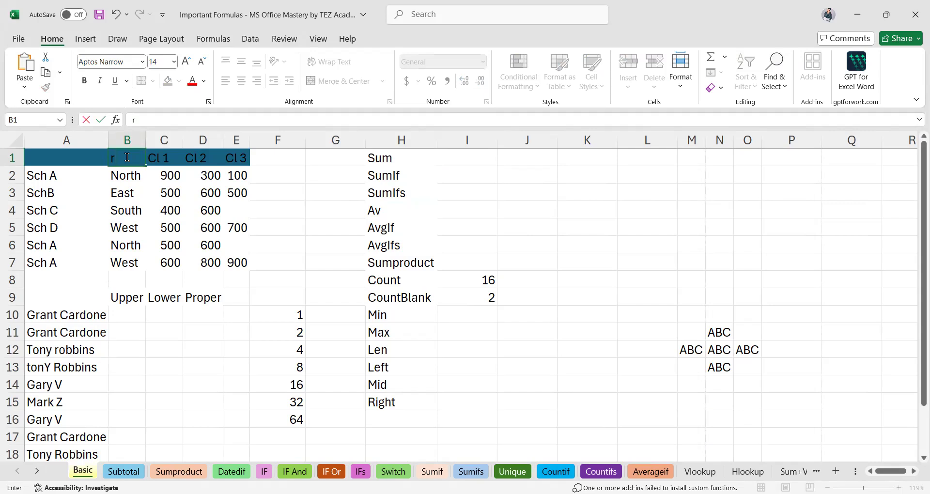
key("BackSpace")
type("Regions")
key("Left")
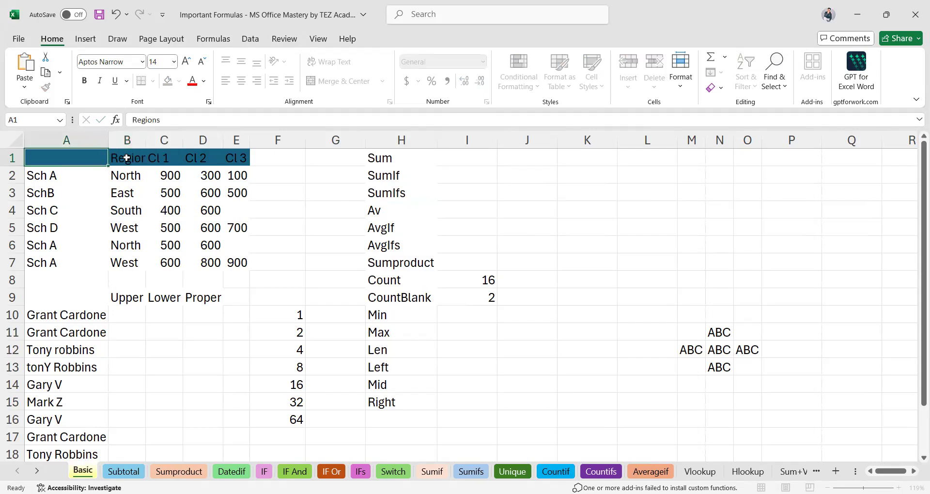
type("Schools")
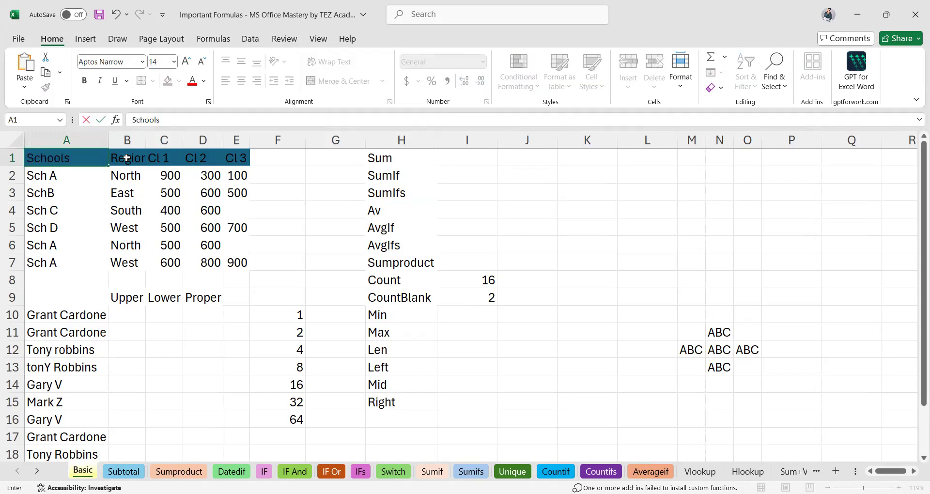
key("Return")
Move through the Regions column entries, ending on the first Cl 1 value.
key("Right")
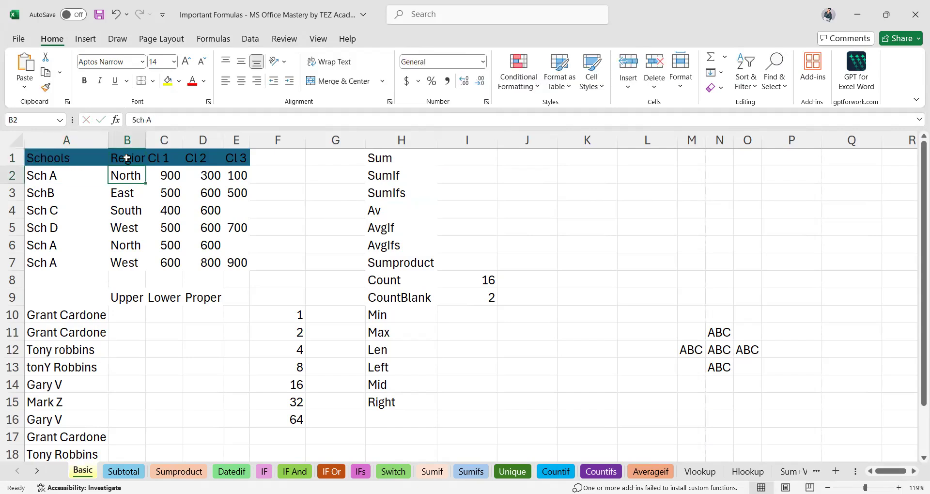
key("Down")
key("Down")
key("Down")
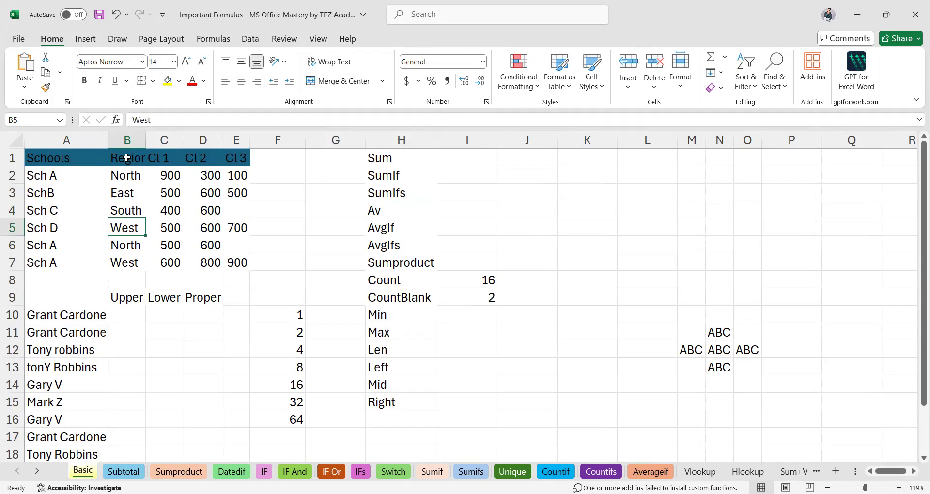
key("Down")
key("Down")
key("Up")
key("Up")
key("Up")
key("Up")
key("Up")
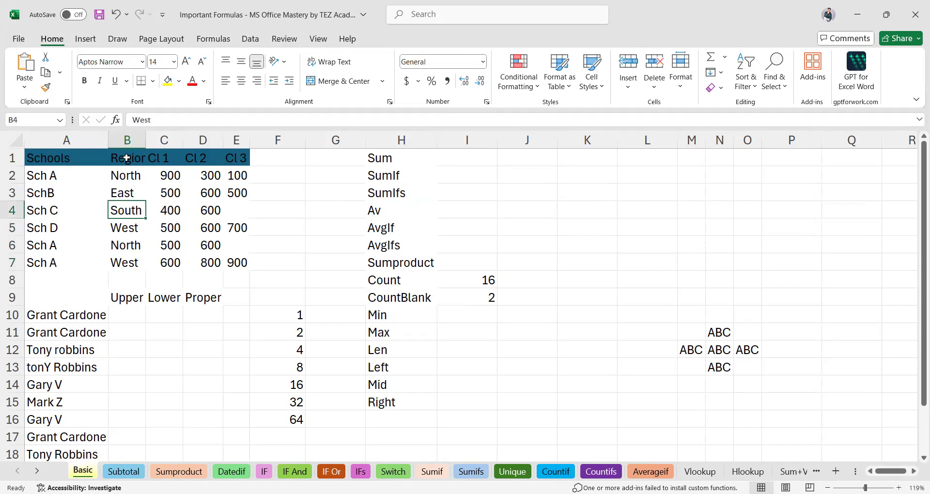
key("Up")
key("Down")
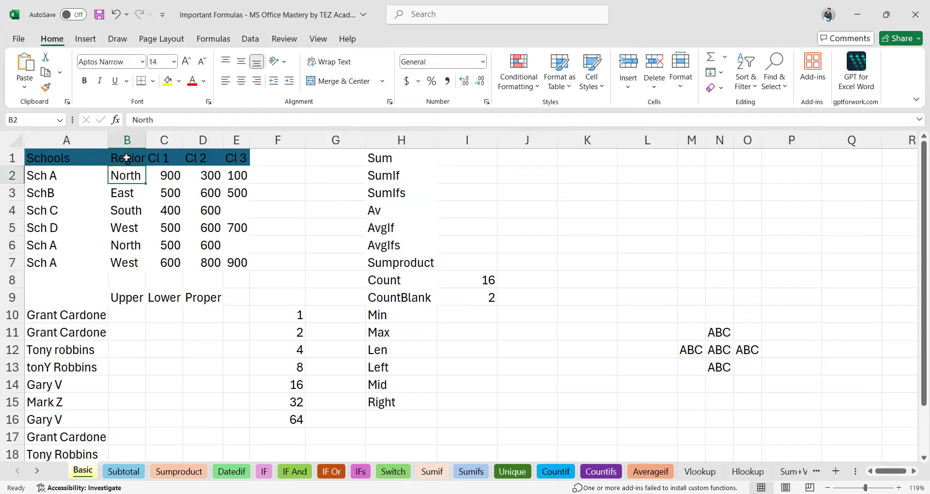
key("Right")
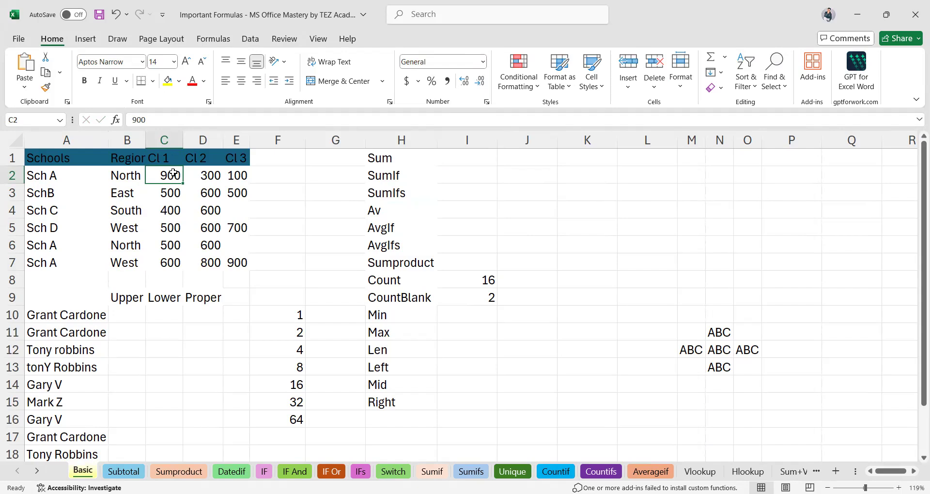
left_click(158, 135)
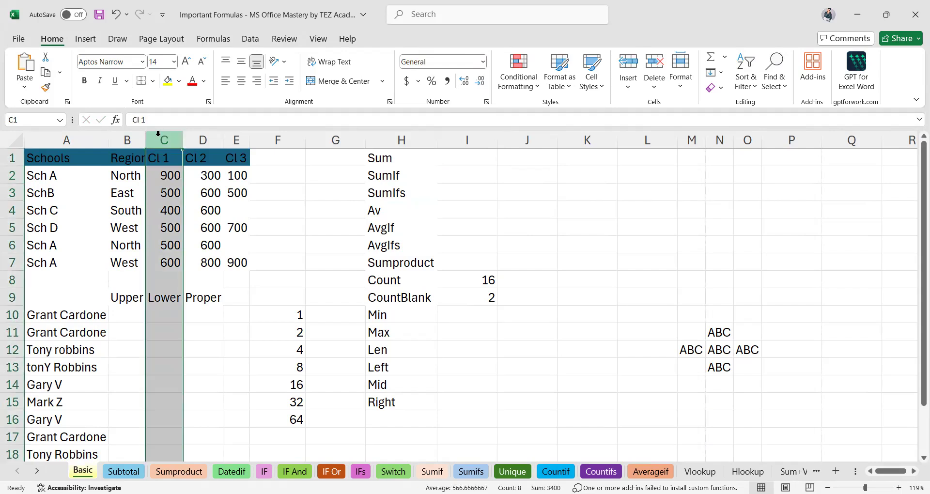
left_click(190, 135)
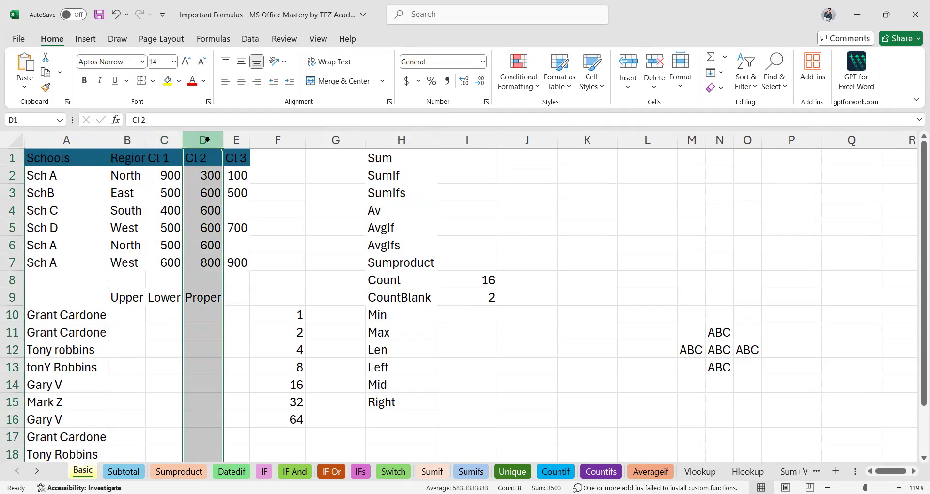
left_click(242, 140)
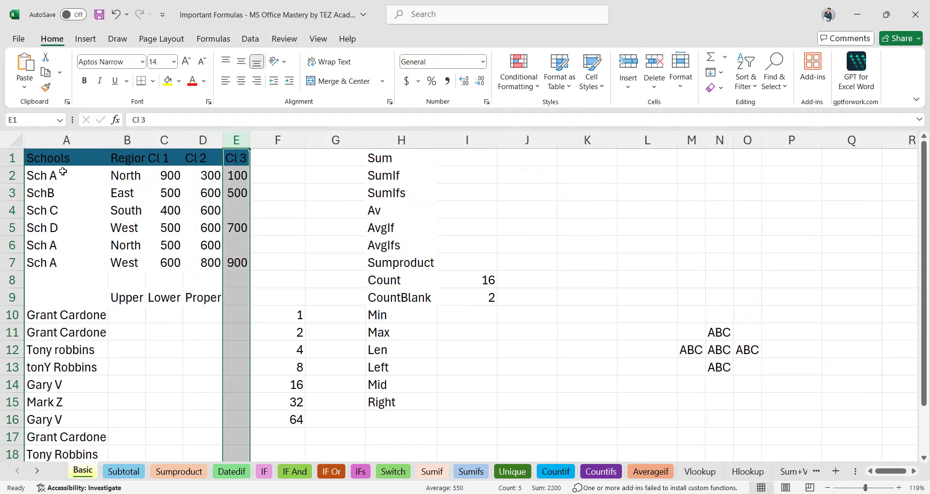
left_click(48, 179)
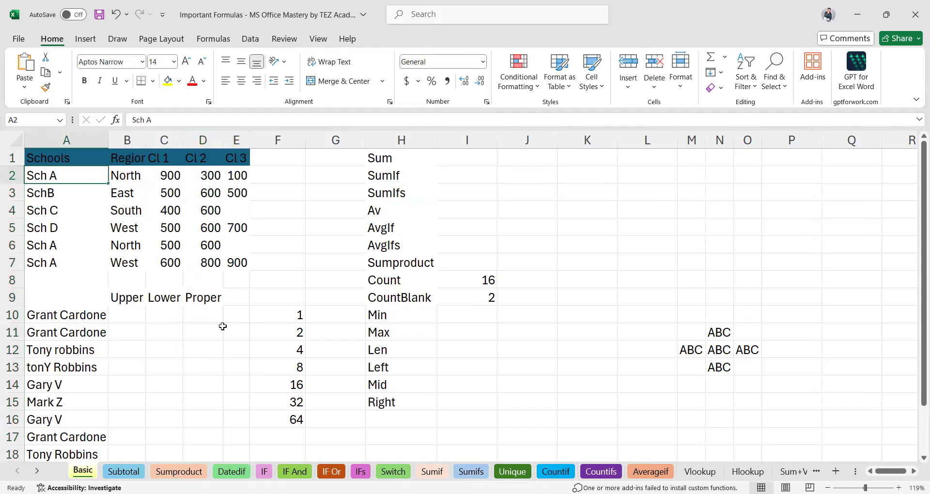
key("Right")
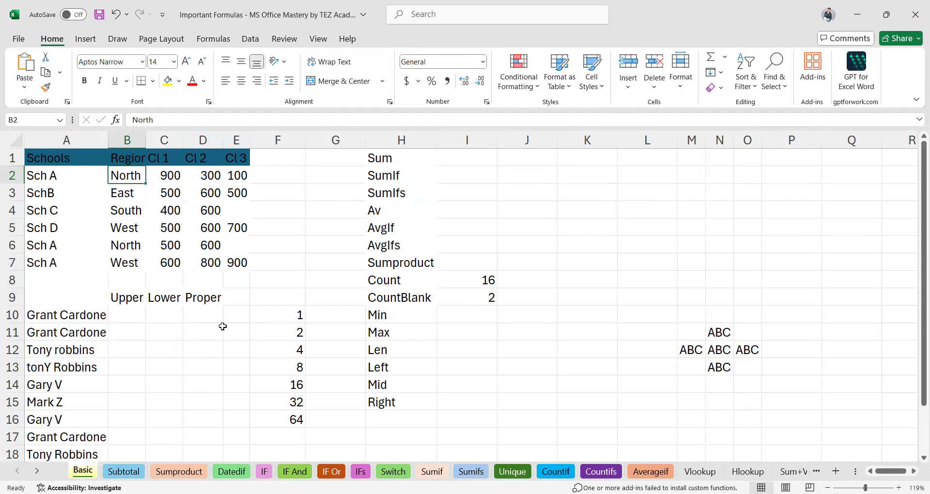
key("Right")
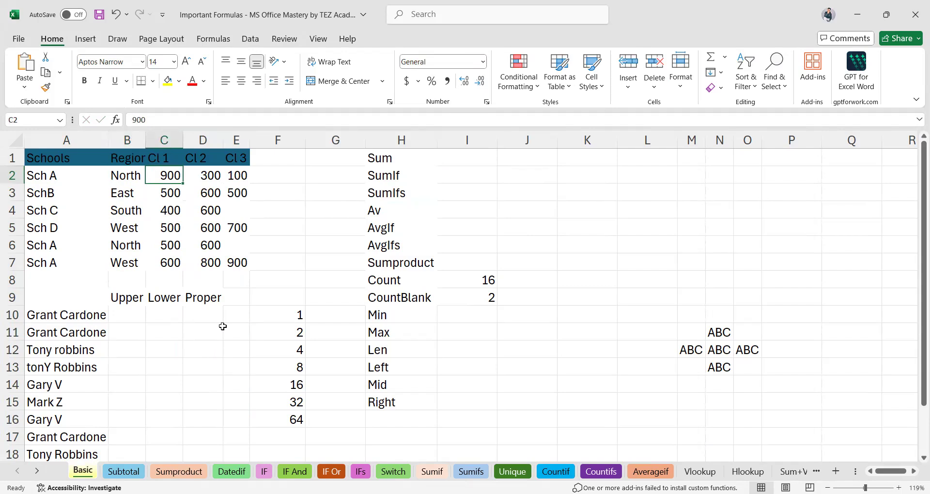
key("Right")
key("Right")
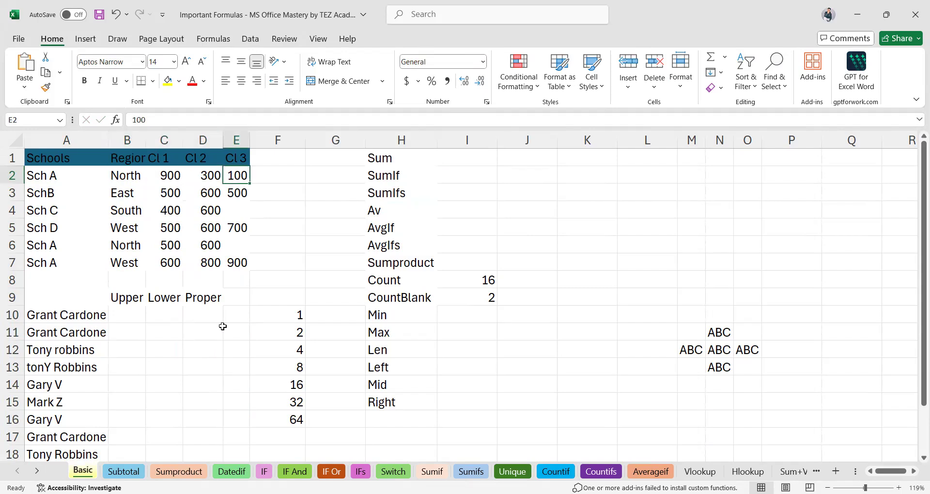
key("Down")
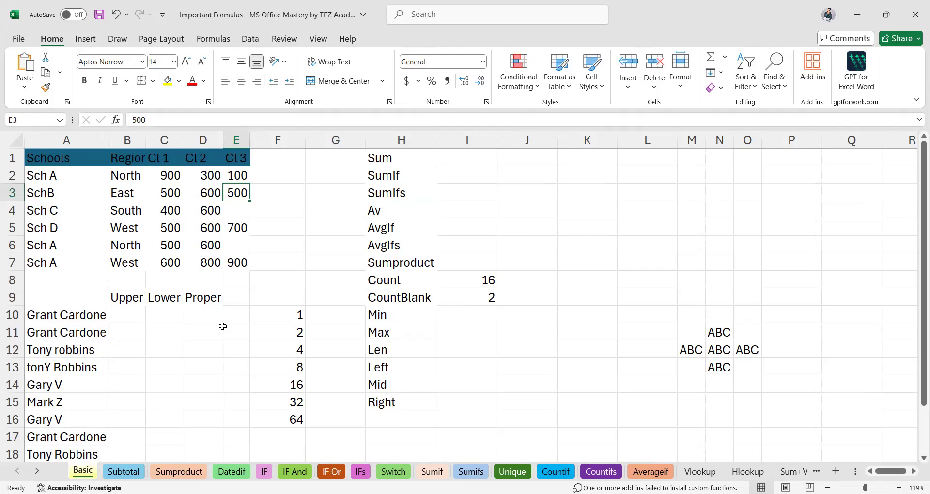
key("Left")
key("Left")
key("Left")
key("Left")
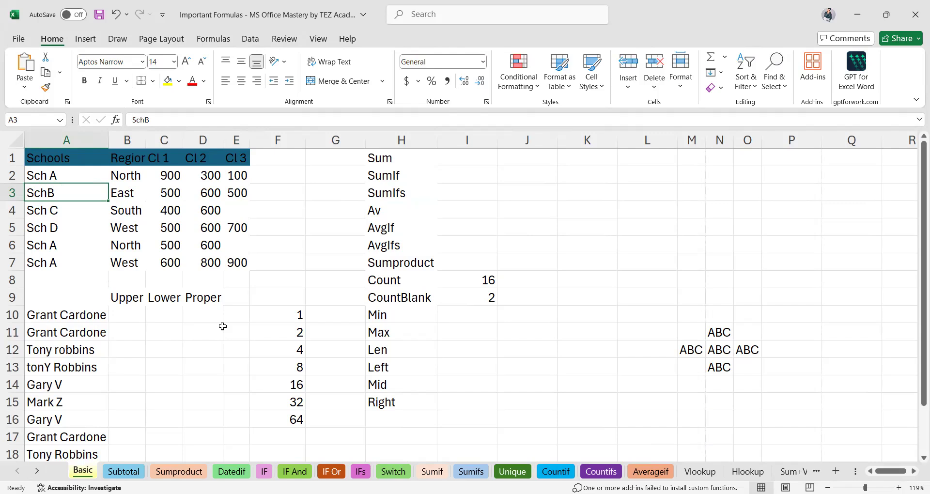
key("Right")
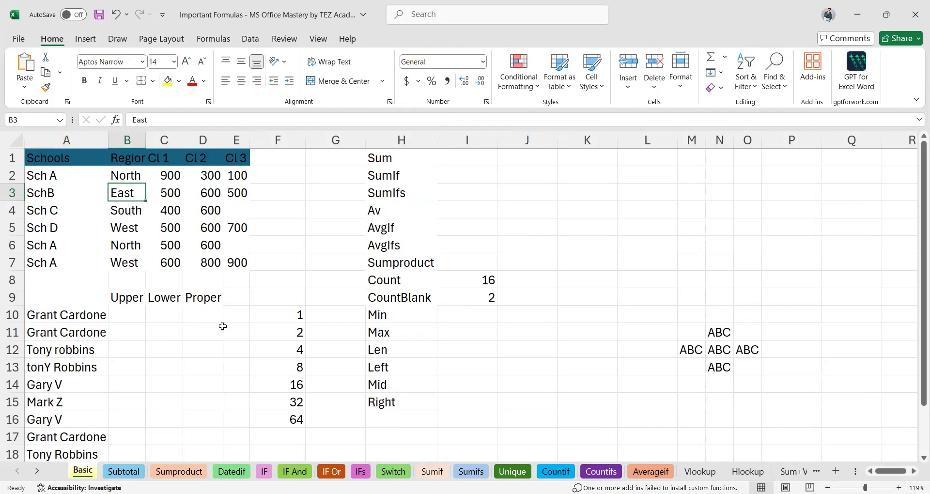
key("Right")
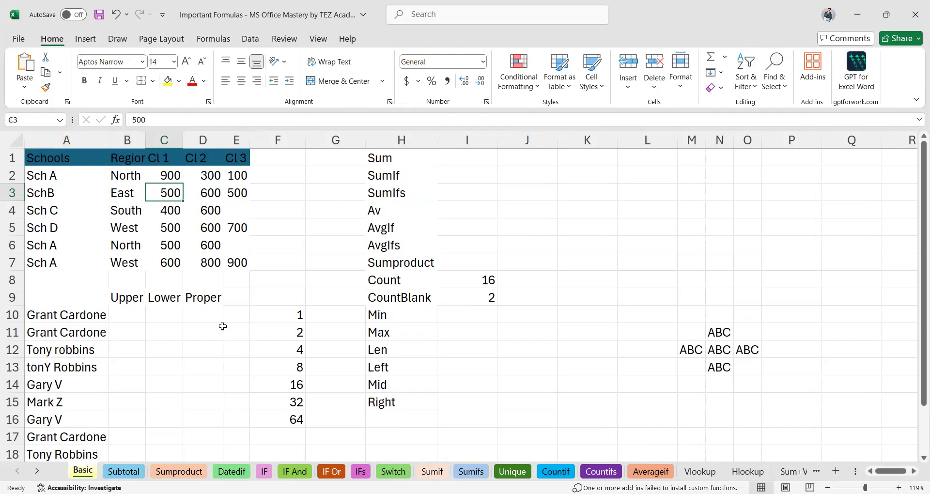
key("Right")
key("Right")
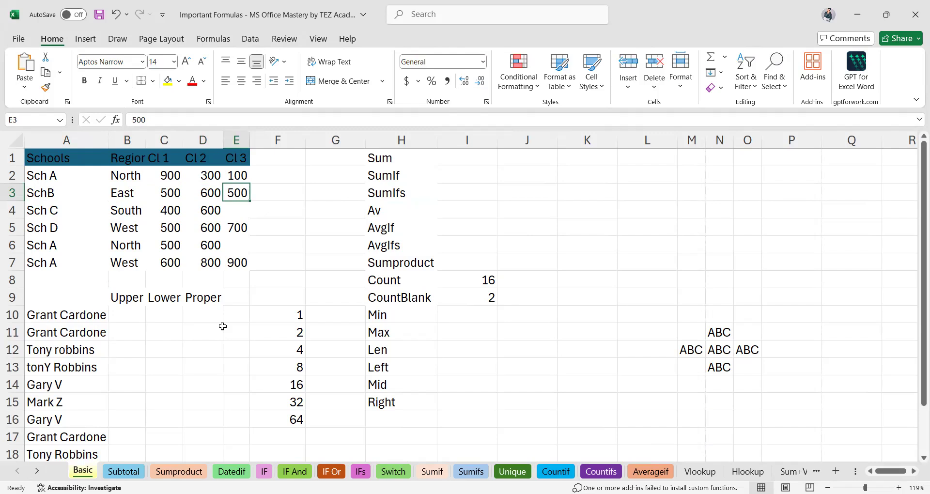
key("Down")
key("Down")
key("Up")
key("Left")
key("Left")
key("Left")
key("Left")
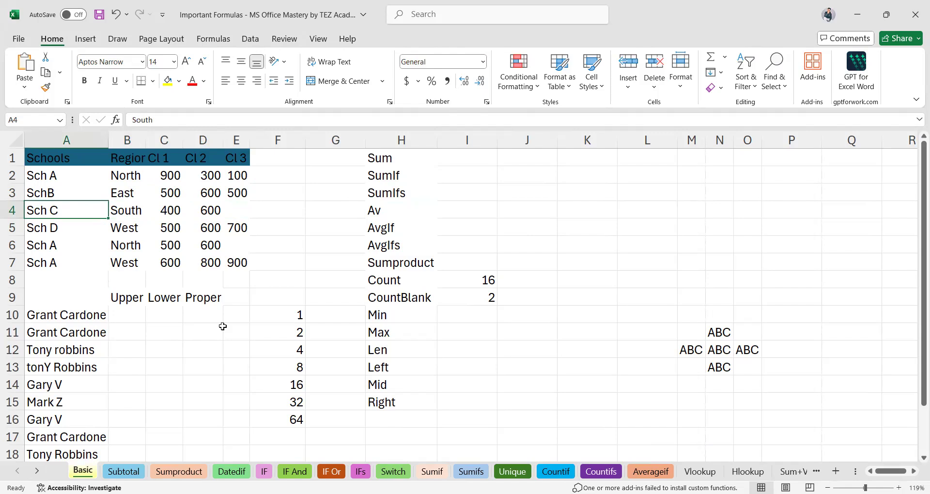
key("Right")
key("Right")
key("Right")
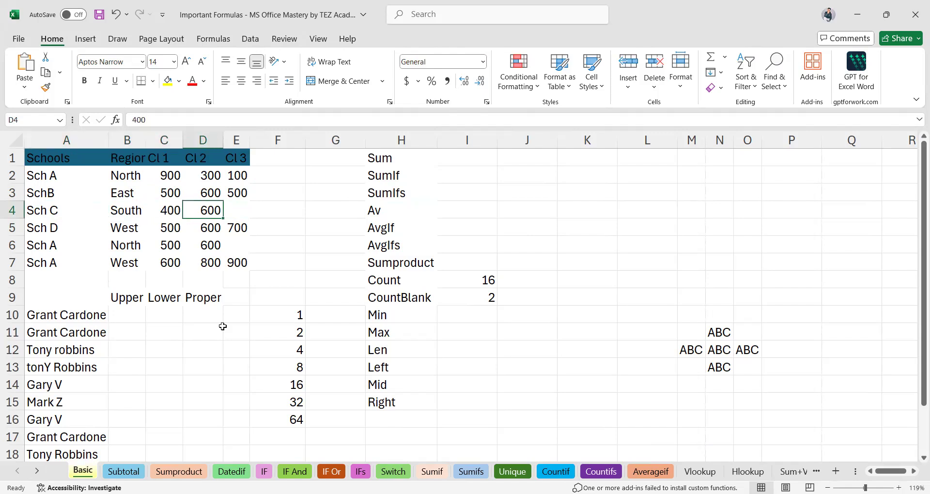
key("Right")
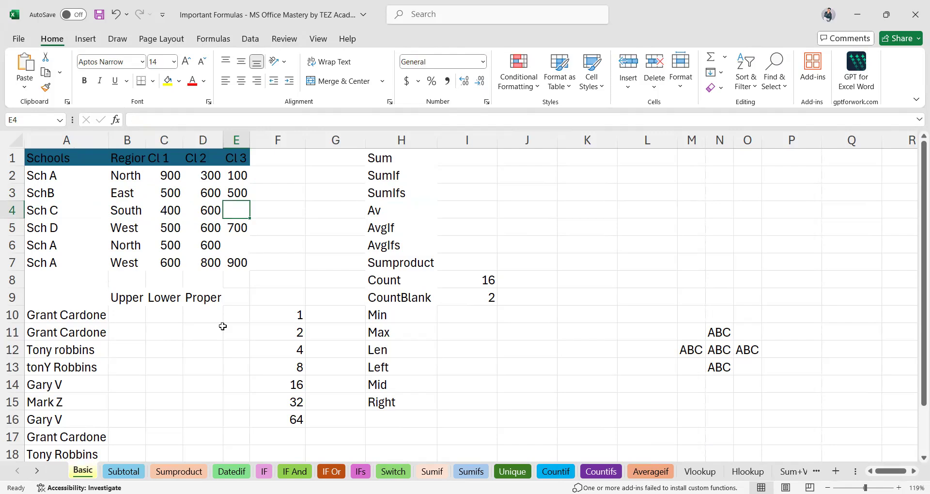
key("Right")
key("Right")
key("Right")
key("Right")
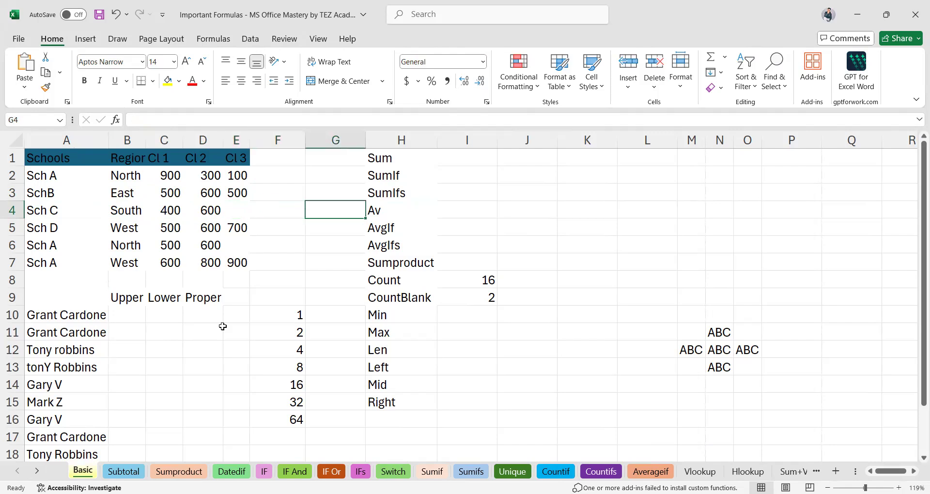
key("Up")
key("Up")
key("Up")
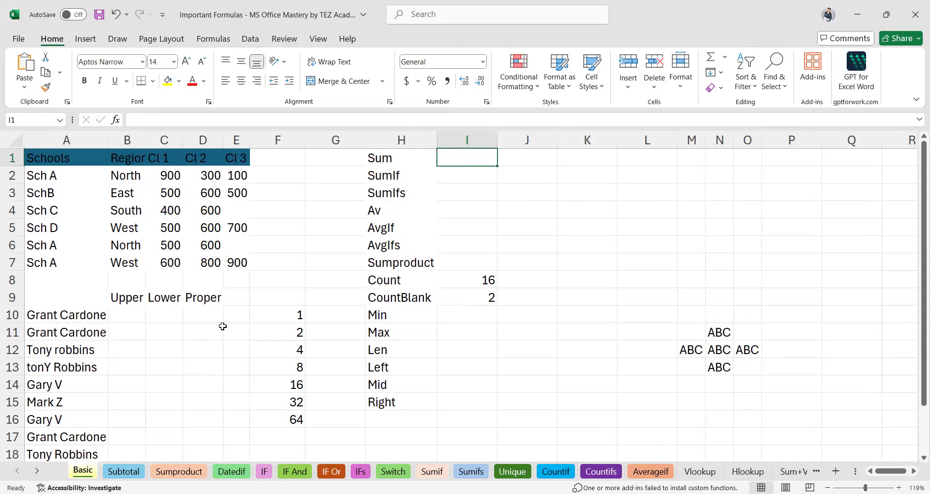
Enter = in I1 to begin a formula.
type("=")
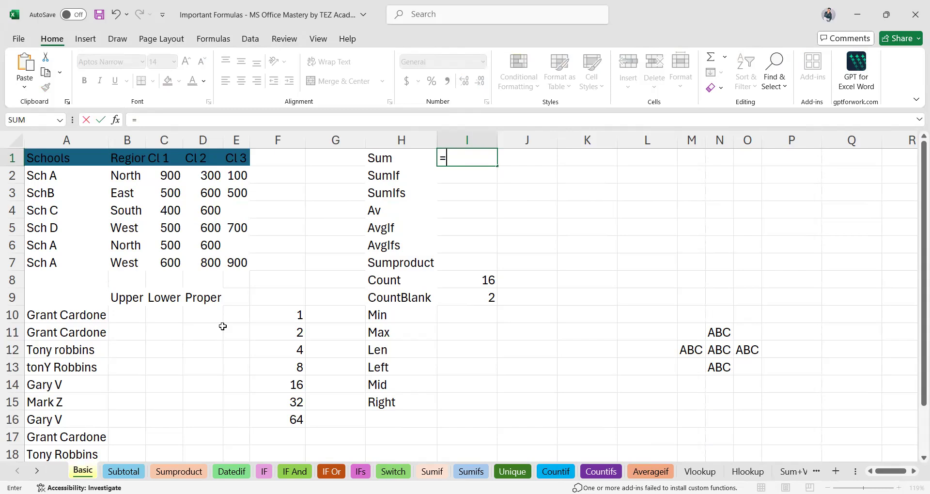
Pick SUM from the suggestions for =su so I1 reads =SUM(.
type("s")
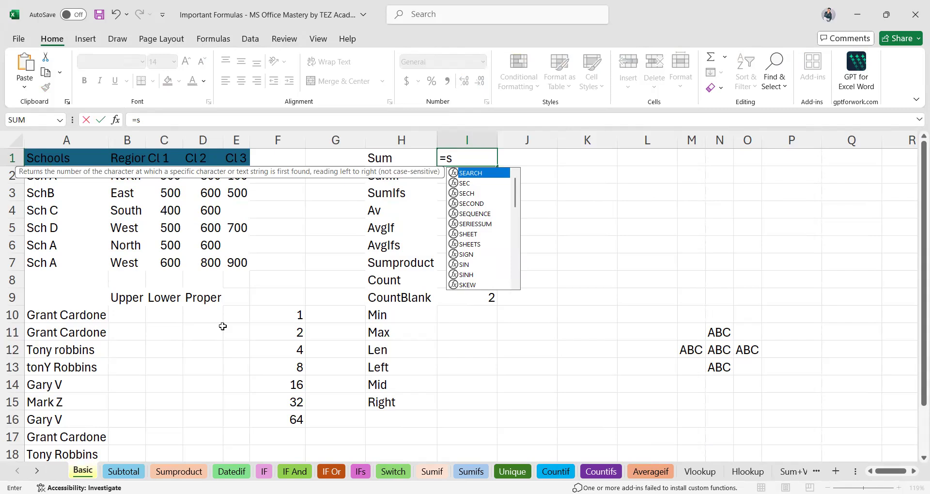
type("u")
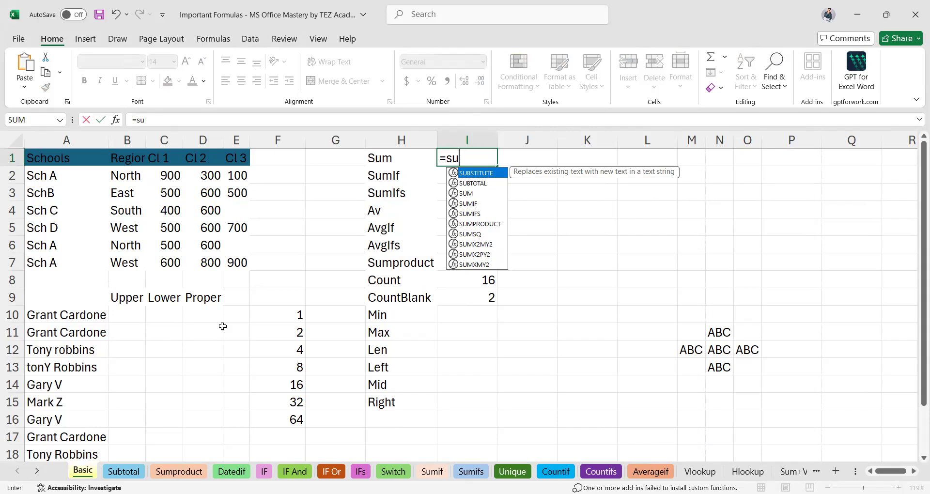
key("Down")
key("Down")
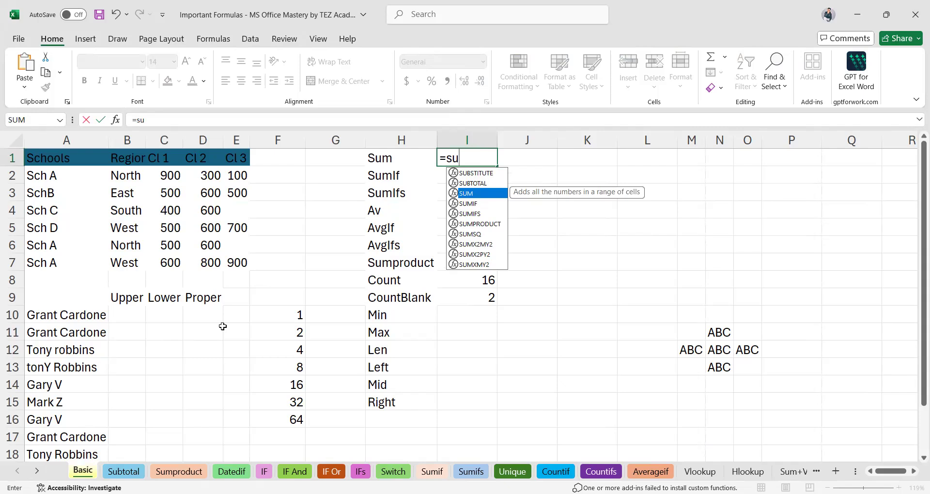
key("Up")
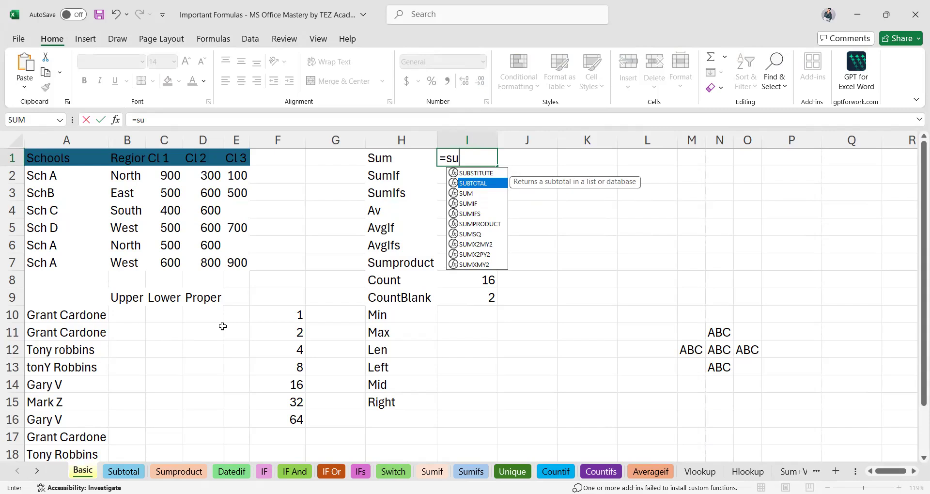
key("Down")
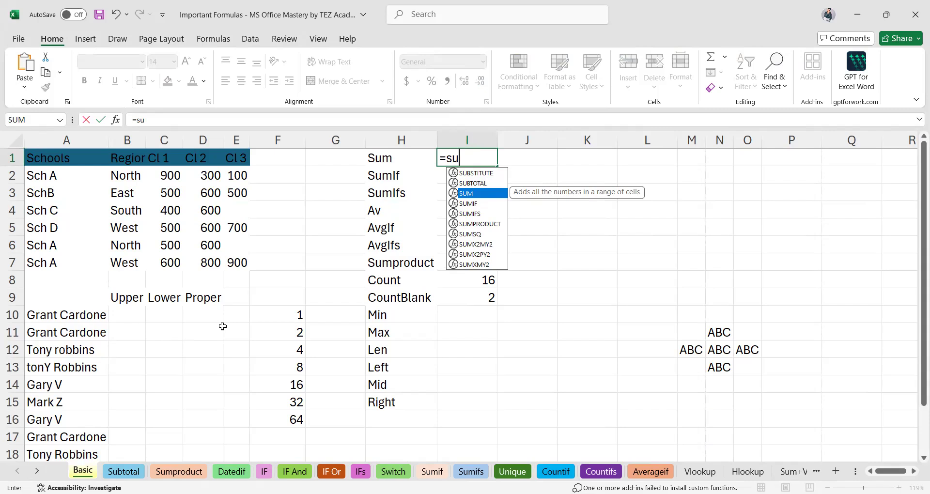
key("Tab")
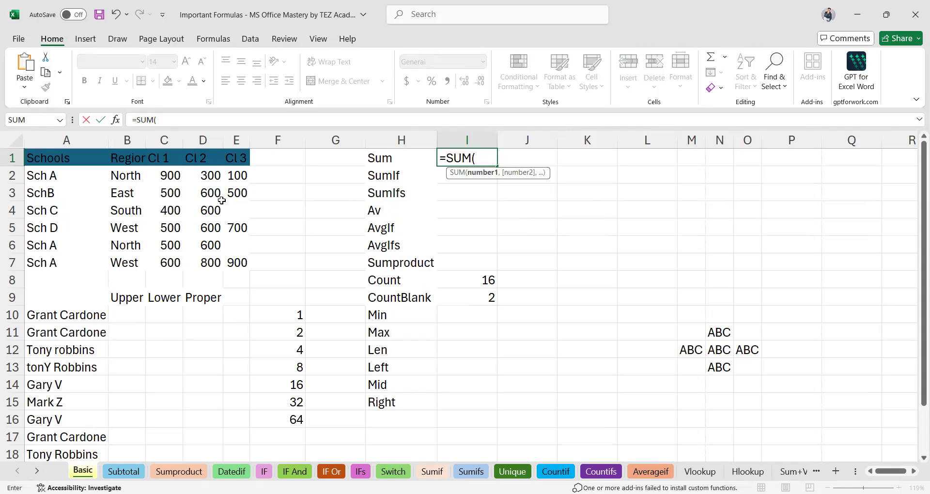
Add C2, C6 and C7 as SUM arguments, then clear them to redo.
left_click(174, 175)
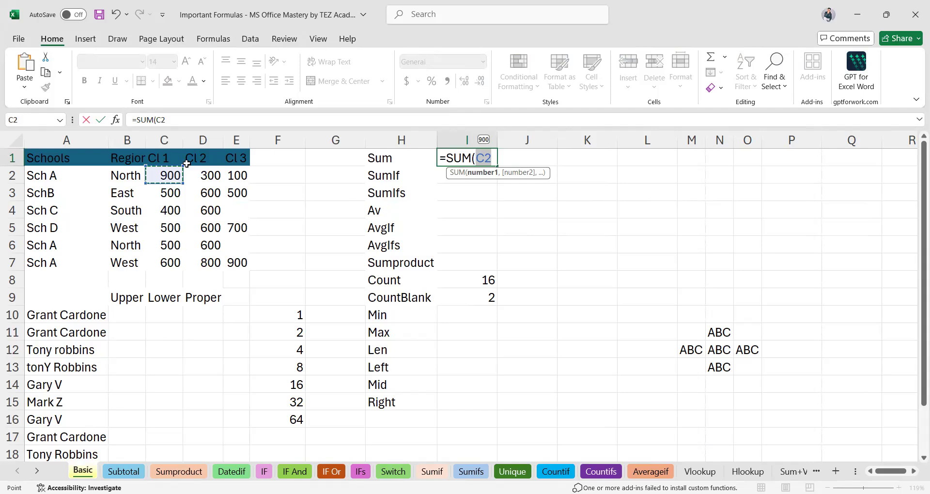
type(",")
left_click(168, 245)
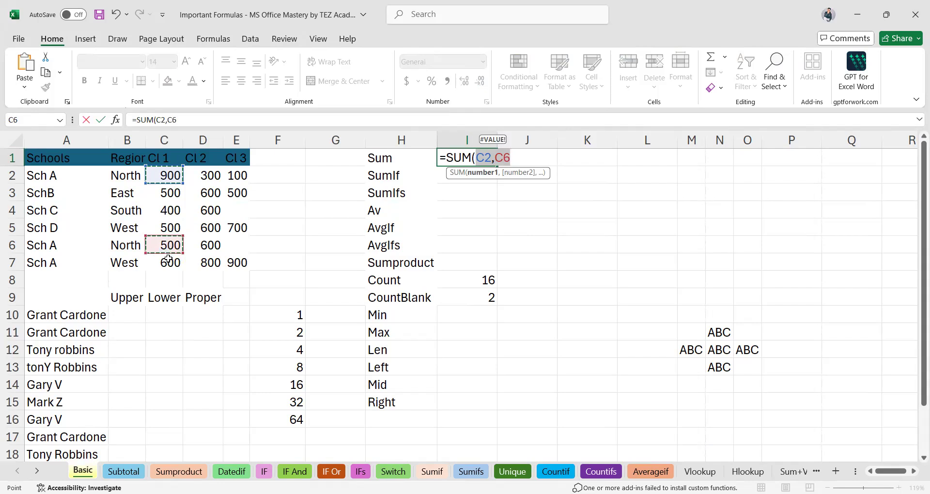
type(",")
left_click(167, 262)
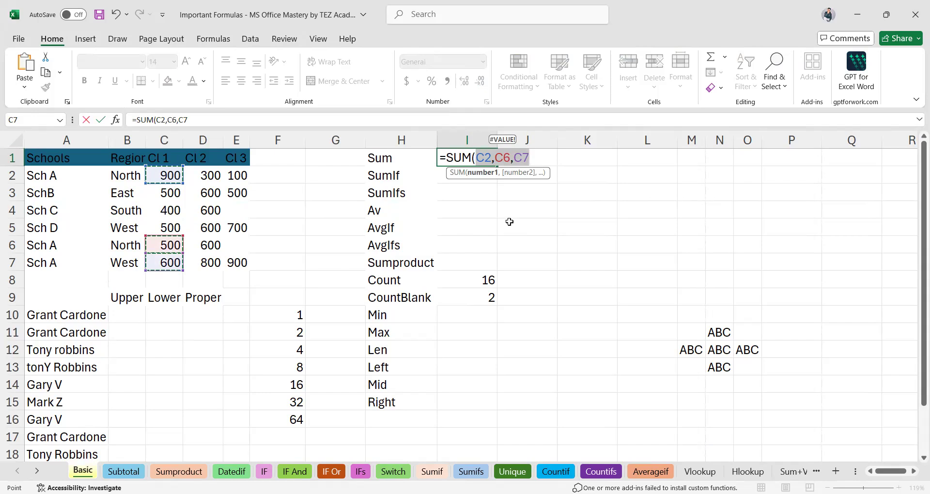
key("Return")
key("BackSpace")
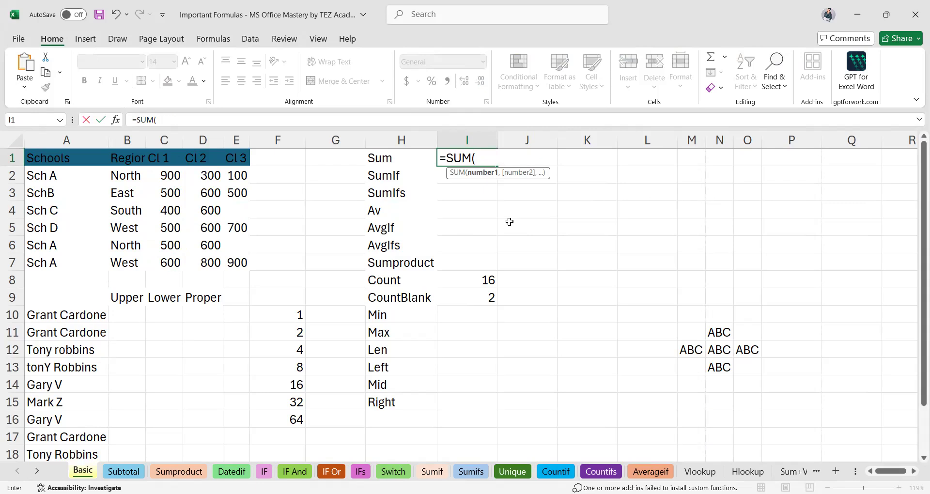
Re-enter C2, C6 and C7 and close =SUM(C2,C6,C7), giving 2000 in I1.
left_click(172, 176)
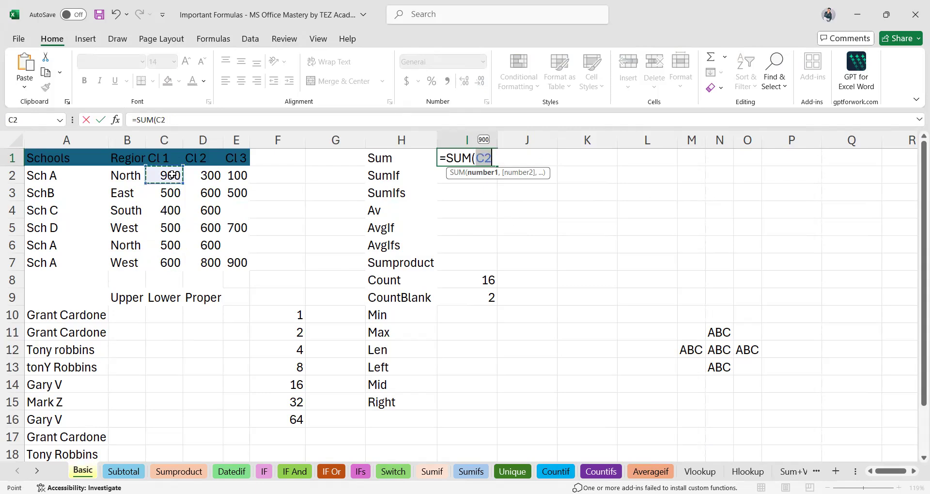
left_click(172, 246, "ctrl")
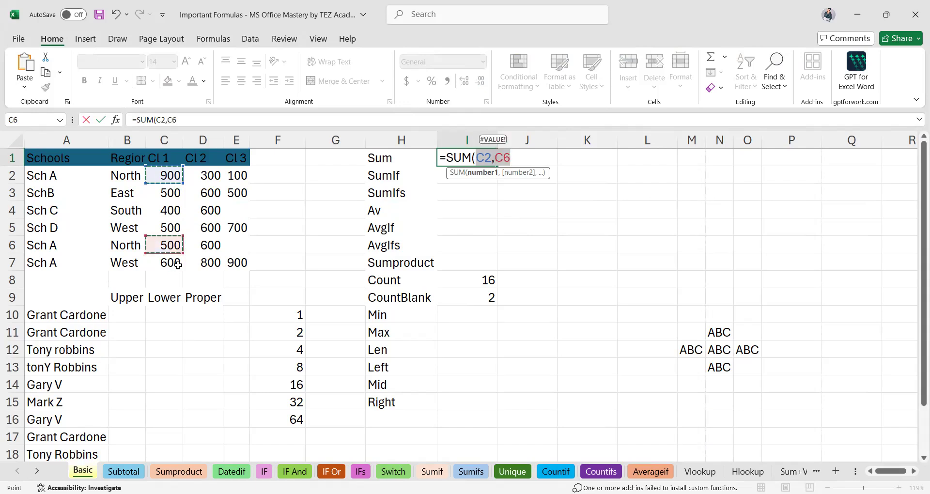
left_click(178, 264, "ctrl")
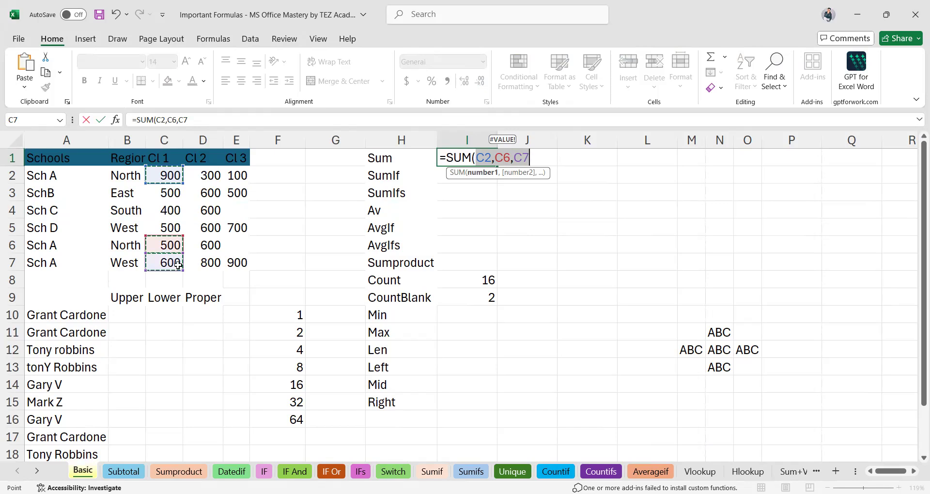
type(")")
key("Return")
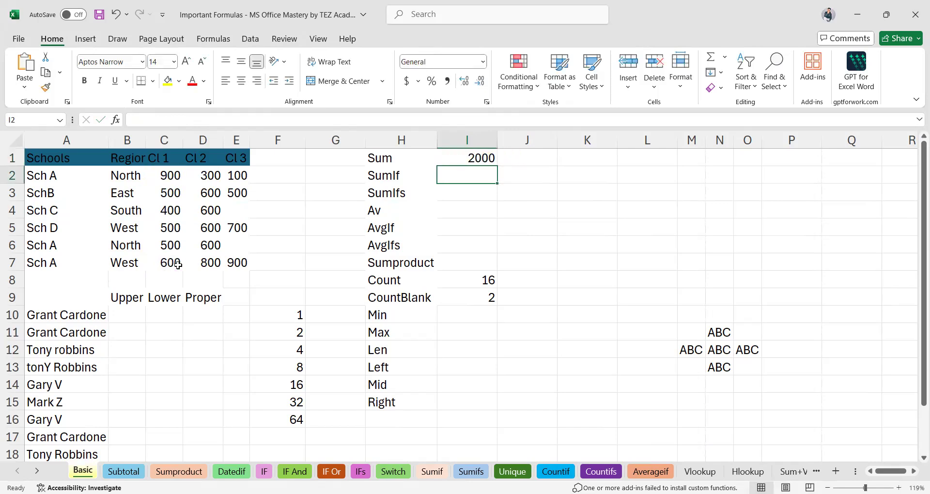
Check I1's SUM formula and column C's total, then start =SUM( in J1.
left_click(466, 155)
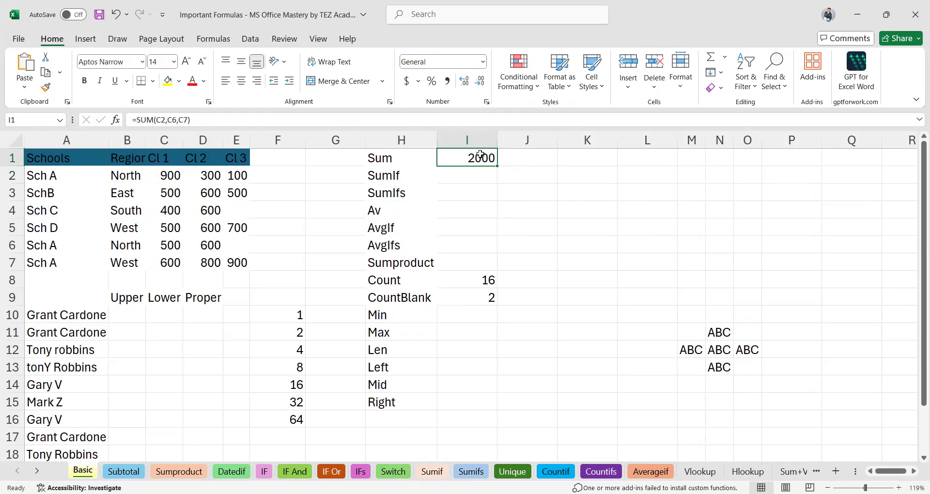
left_click(510, 161)
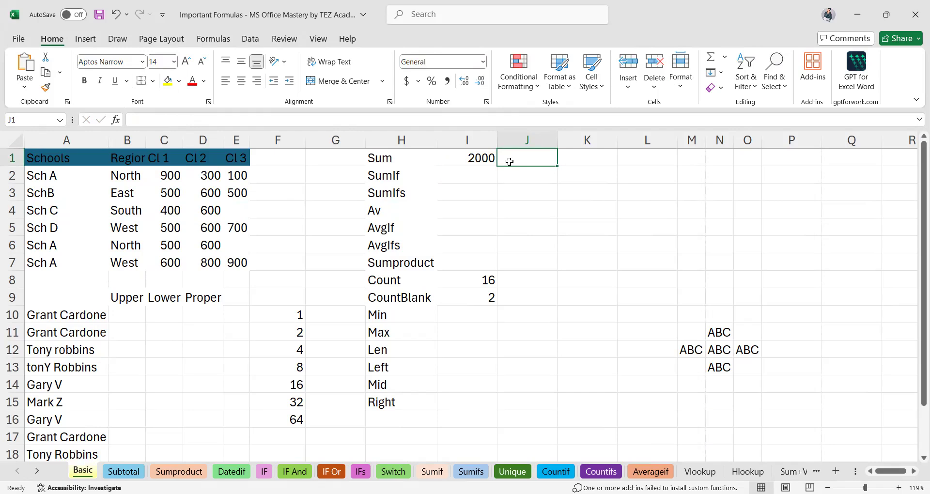
left_click(169, 136)
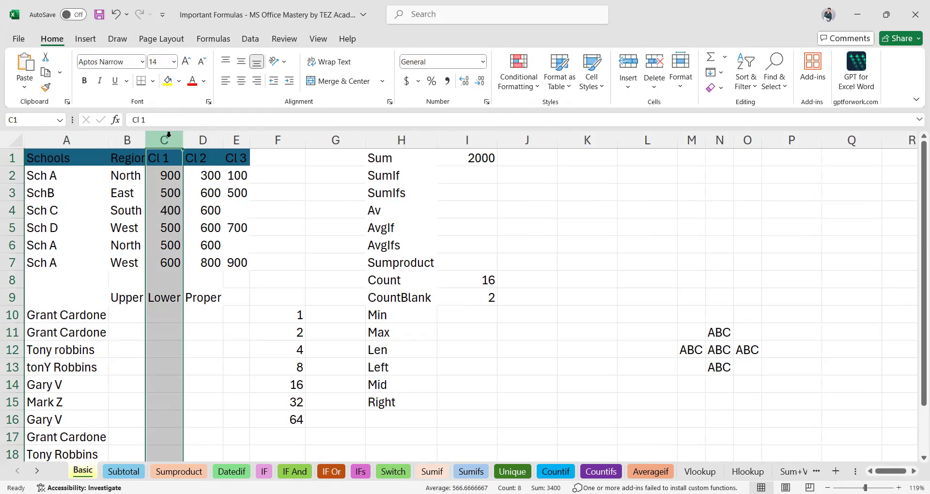
left_click(509, 159)
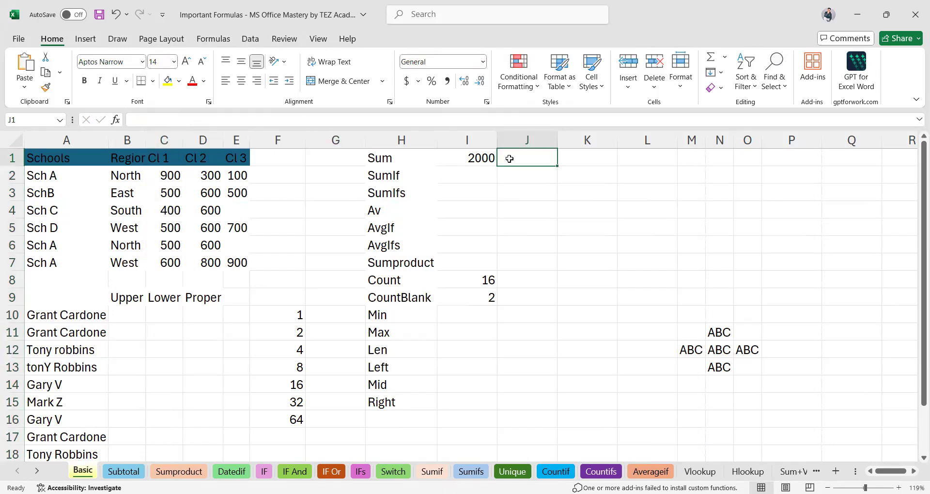
type("=")
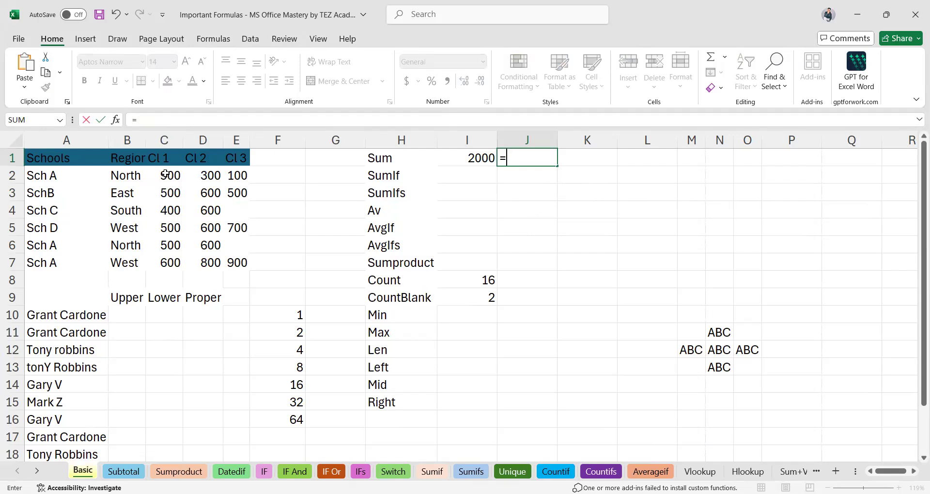
type("SUM(")
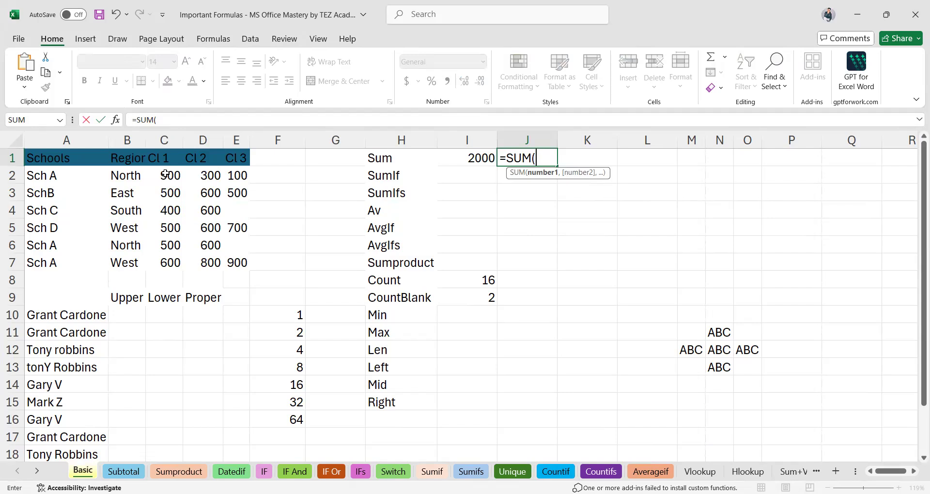
Sum the range C2:C7 in J1, giving 3400, and check the formula.
left_click(166, 174)
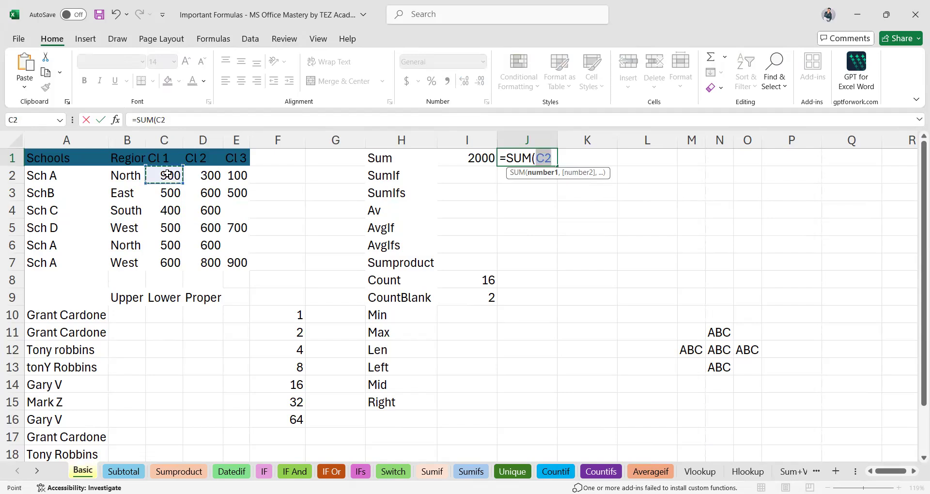
left_click(163, 262, "shift")
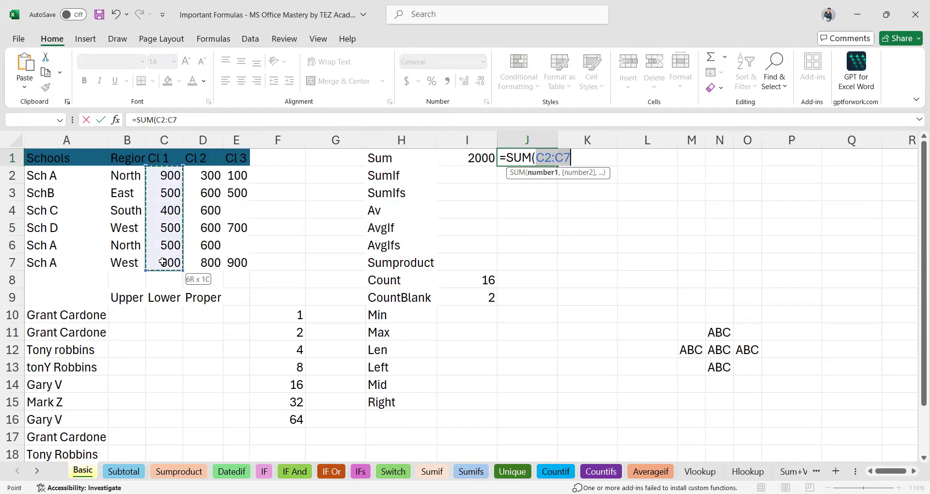
mouse_move(546, 164)
key("Return")
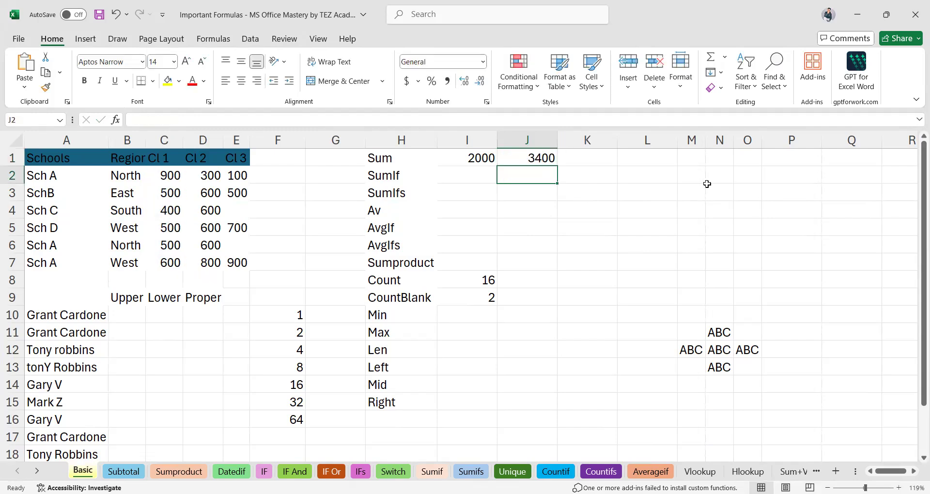
left_click(552, 160)
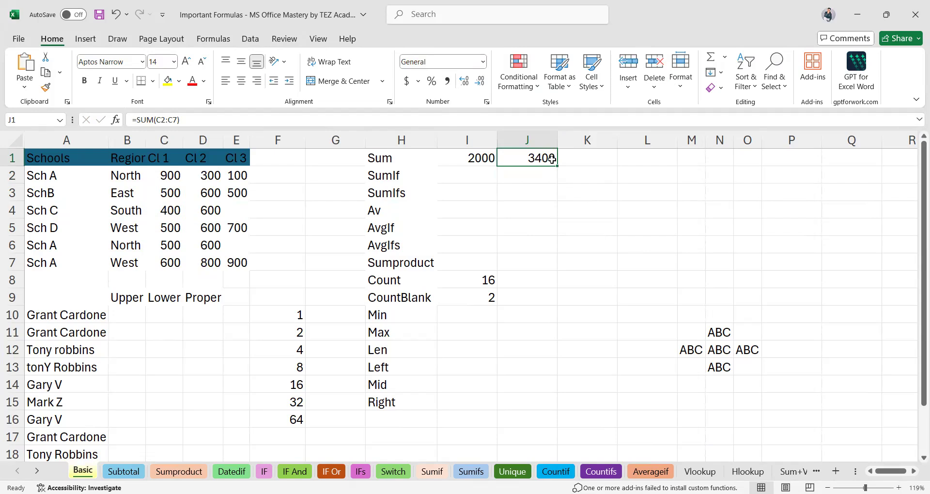
type("=")
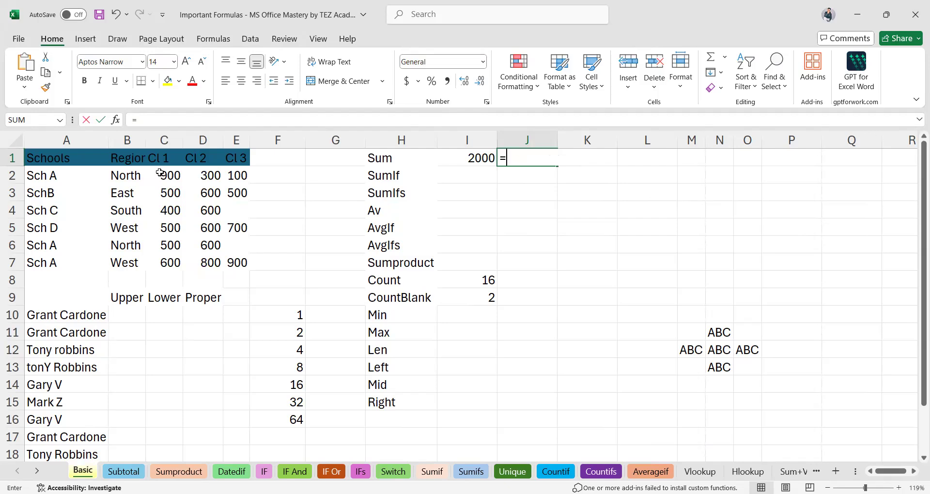
type("SUM(")
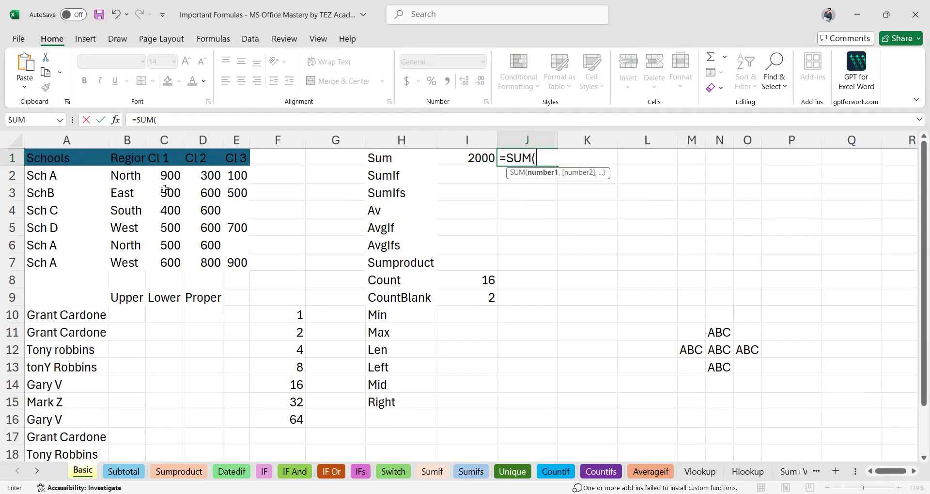
left_click_drag(165, 175, 161, 258)
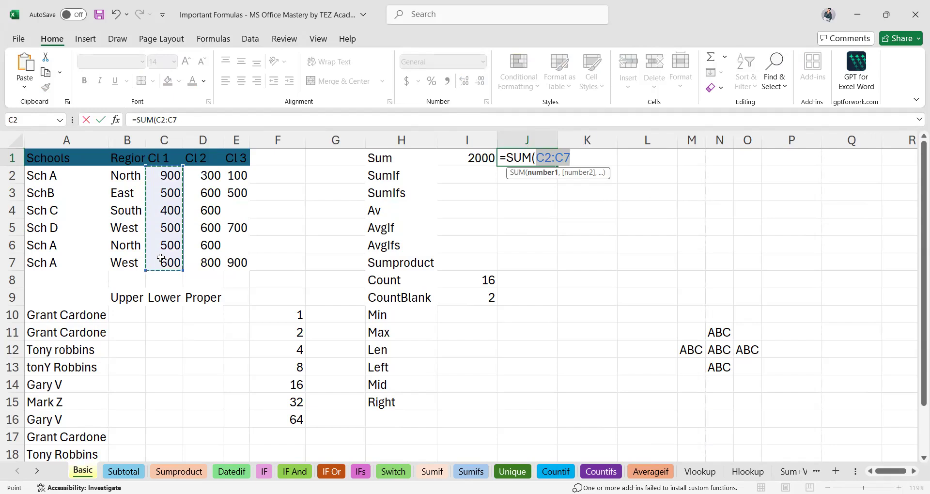
key("Return")
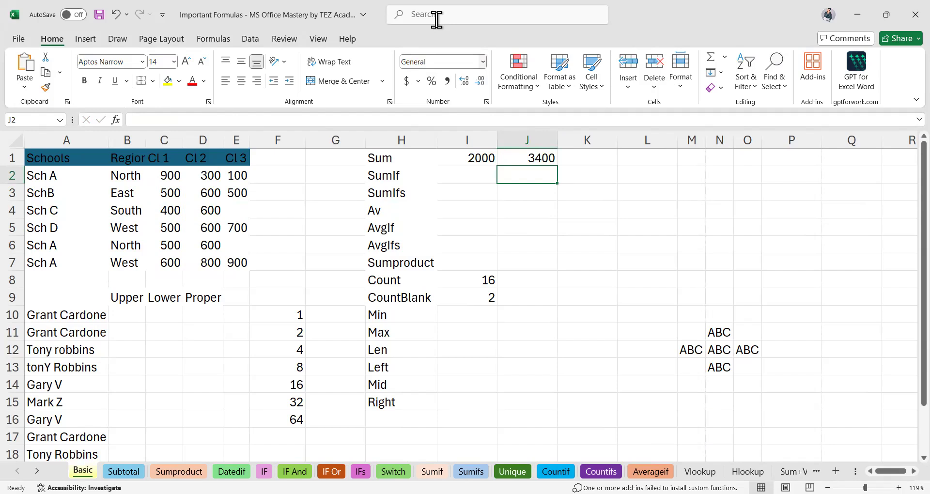
key("alt+Tab")
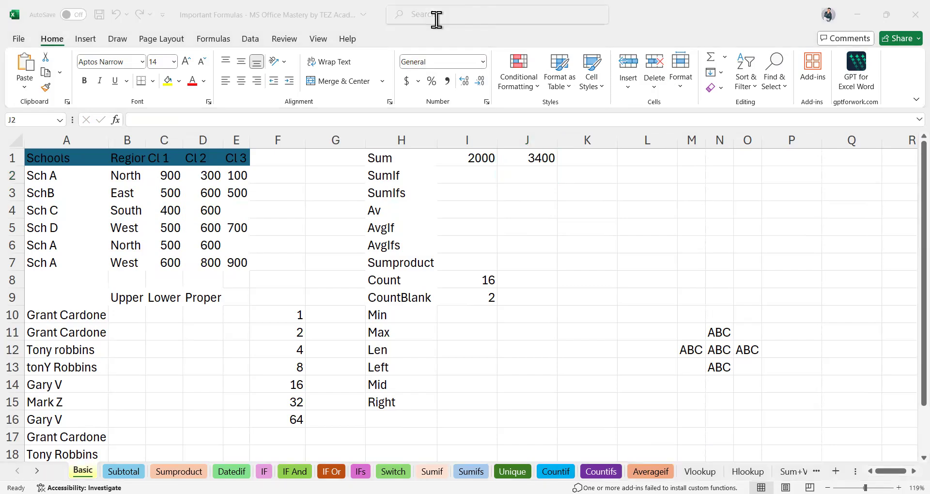
left_click(472, 182)
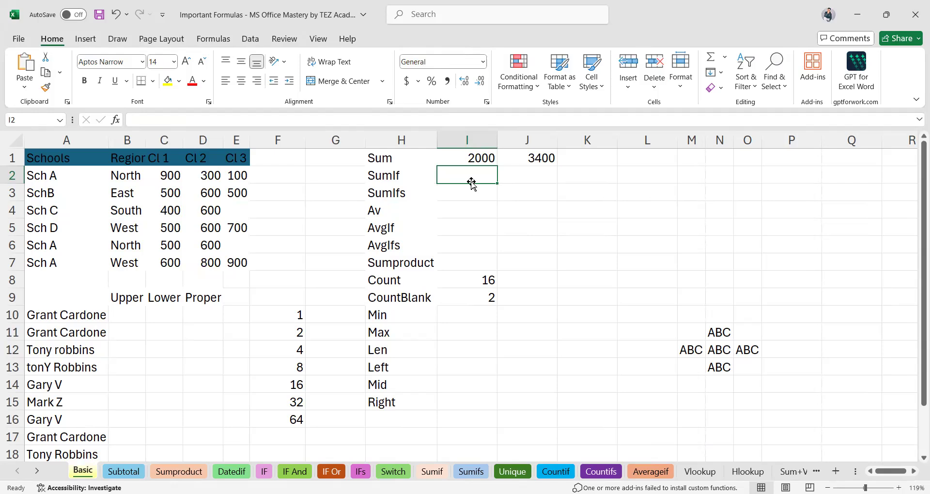
type("=")
Start =SUMIF in I2 with school names A2:A8 as range and A2 as criteria.
type("sum")
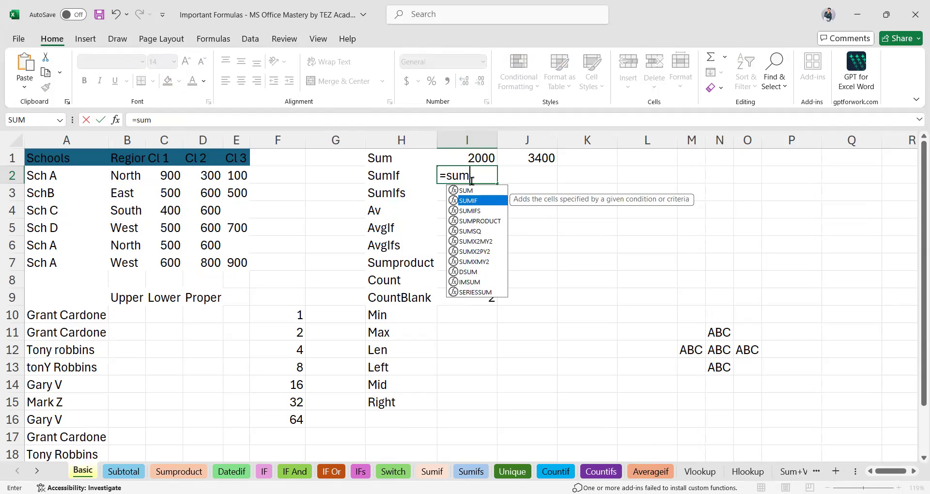
double_click(490, 200)
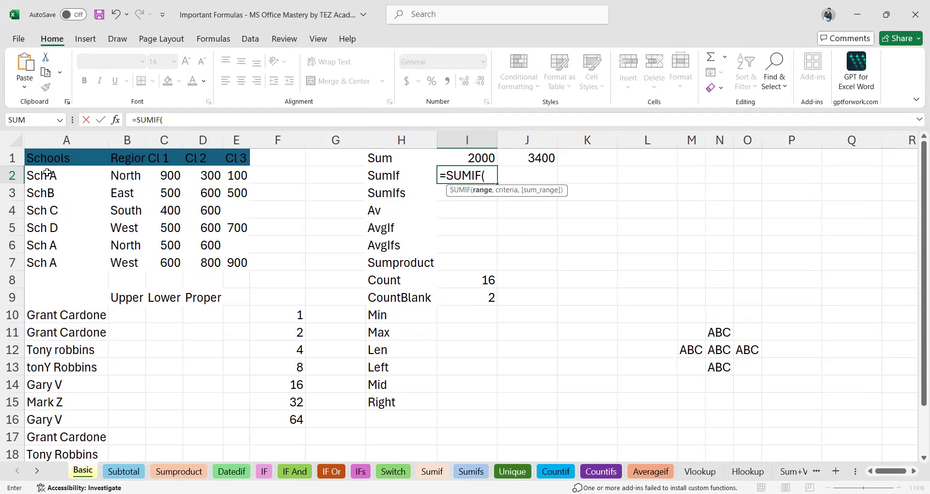
left_click_drag(41, 176, 49, 274)
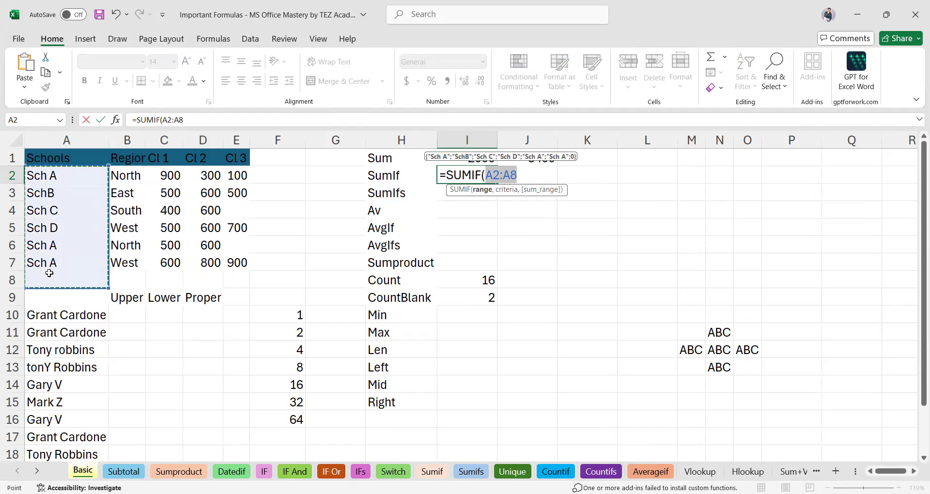
type(",")
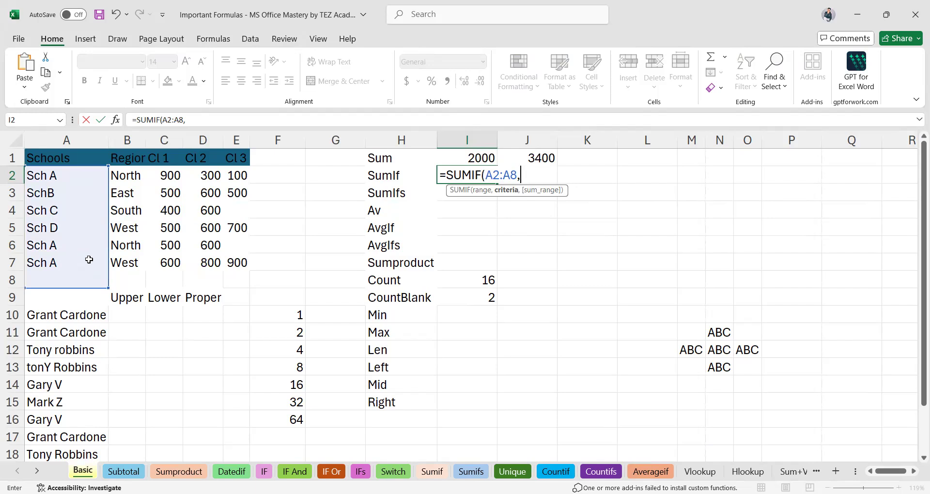
left_click(45, 178)
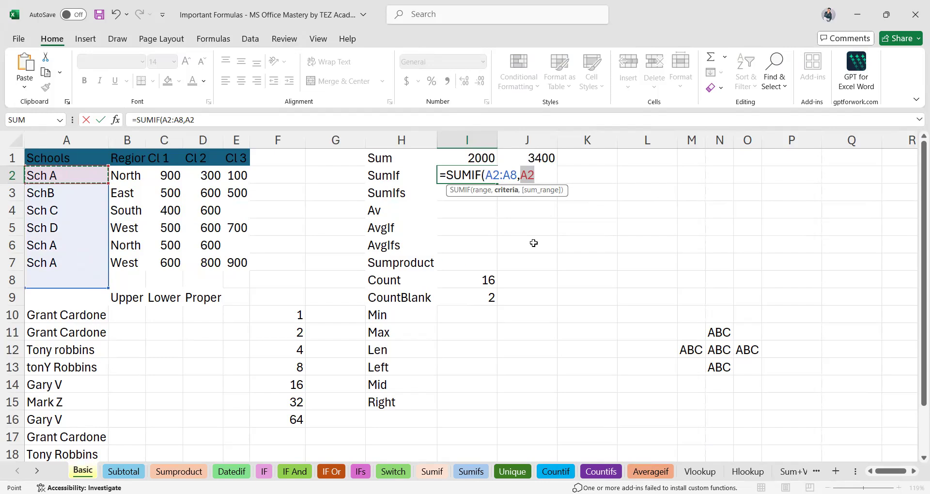
Add C2:E7 as the sum range and close the SUMIF, giving 2000 in I2.
type(",")
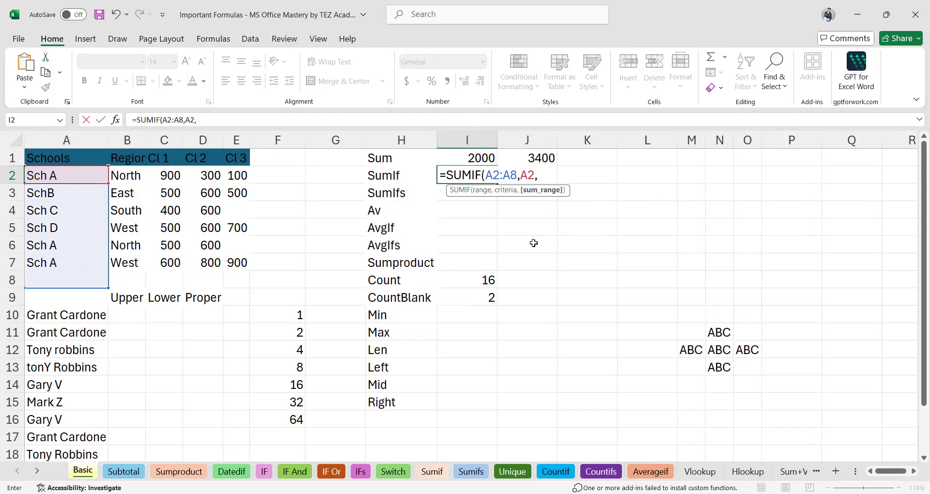
left_click(177, 175)
left_click(242, 263, "shift")
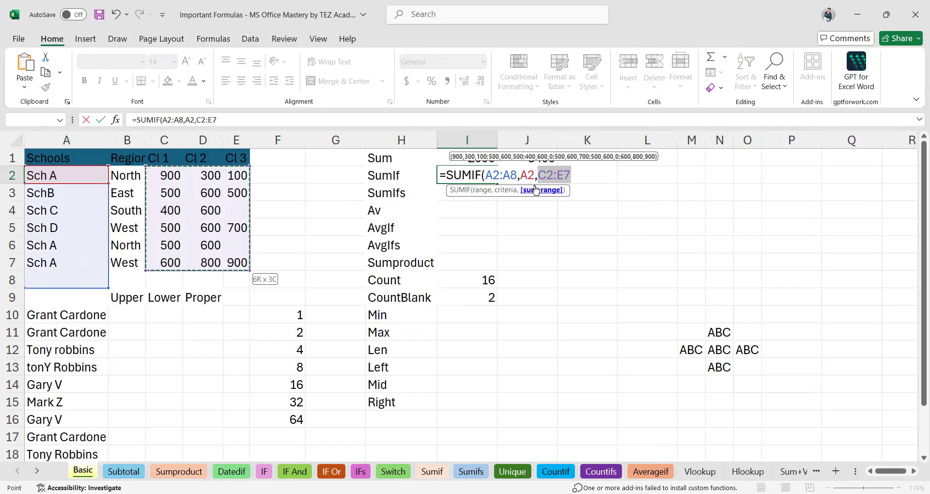
type(")")
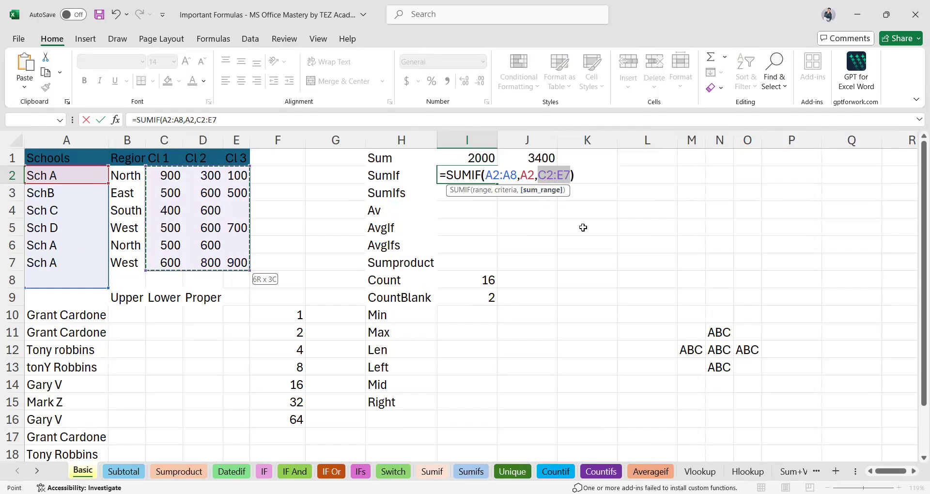
key("Return")
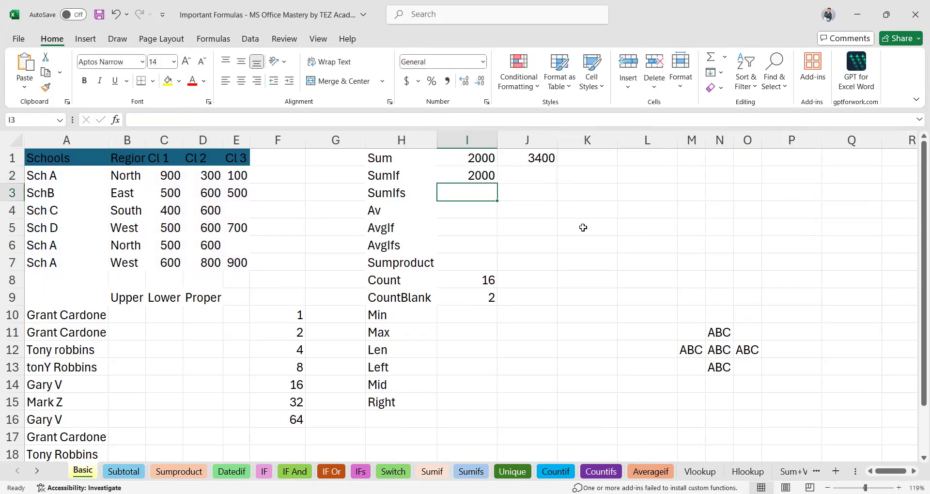
left_click(463, 172)
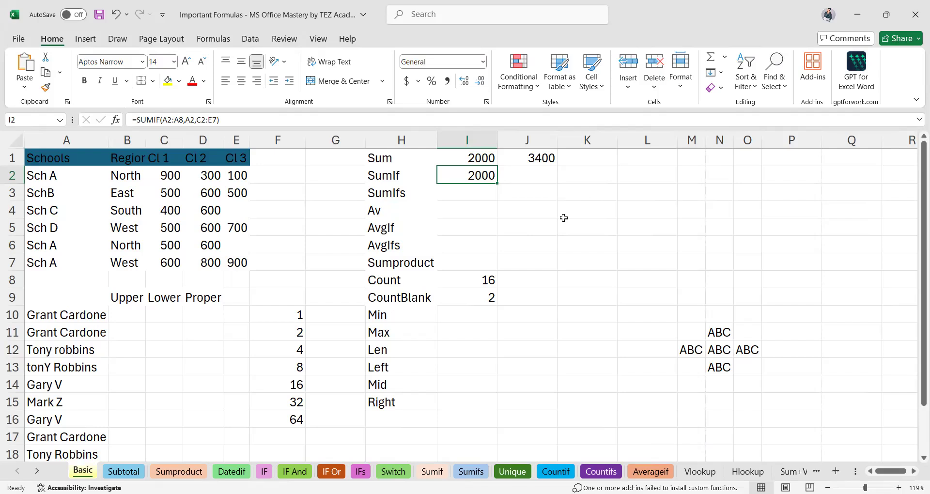
Delete the SUMIF formula from I2 and enter = to start a new one.
key("Delete")
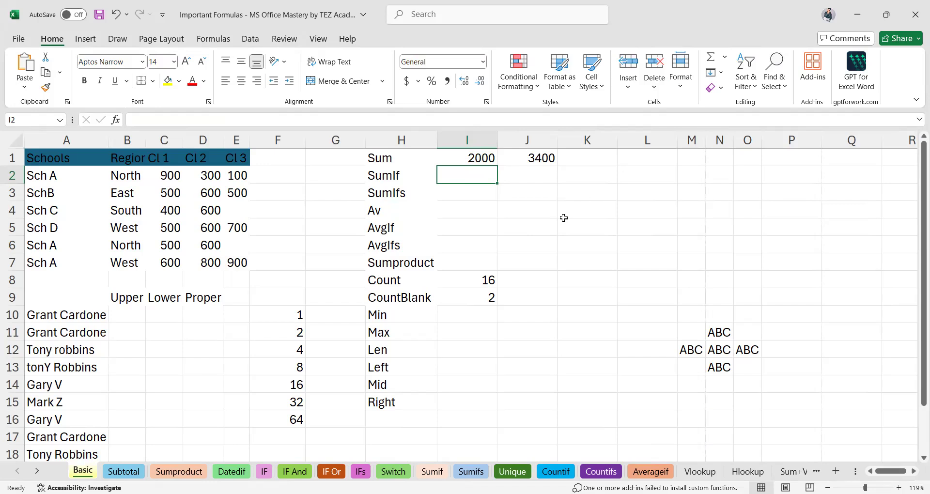
type("=")
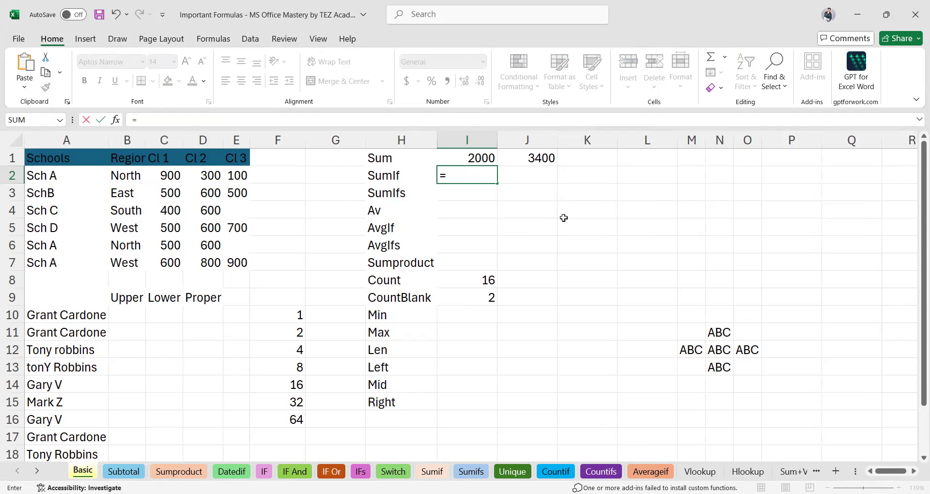
type("sum")
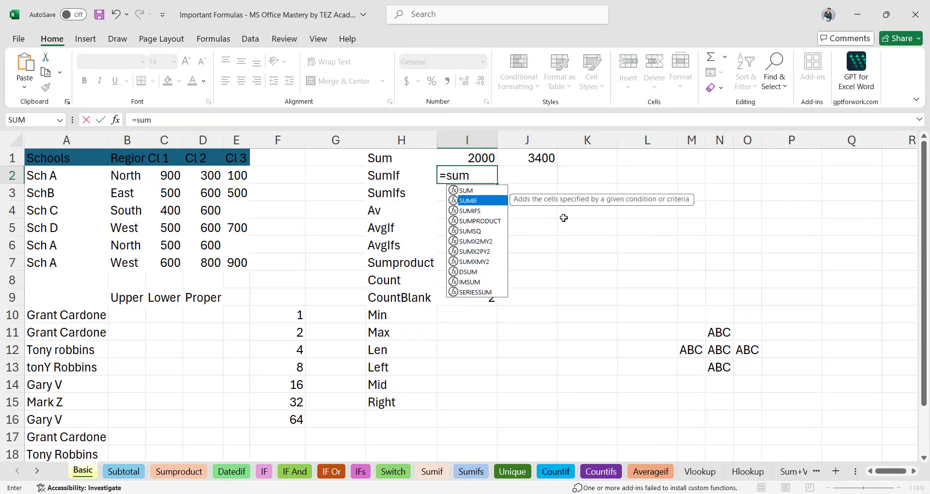
key("Tab")
left_click_drag(54, 173, 56, 218)
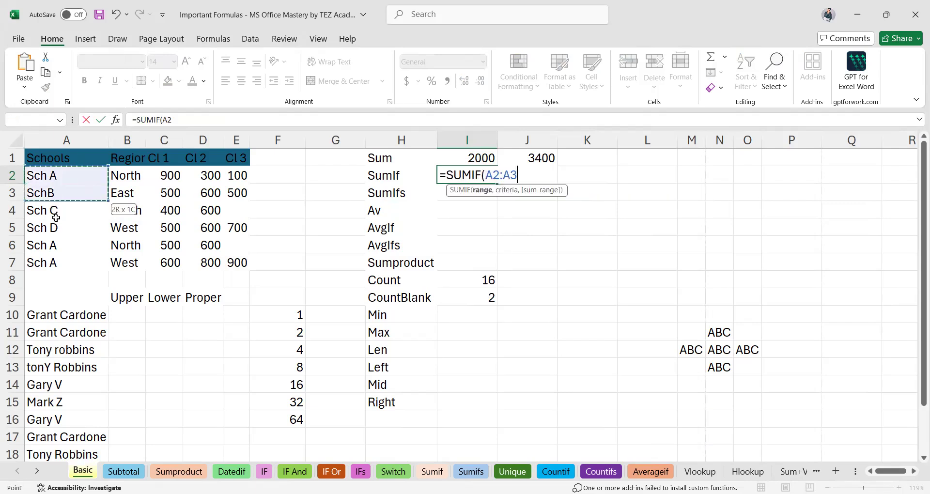
left_click_drag(60, 260, 59, 262)
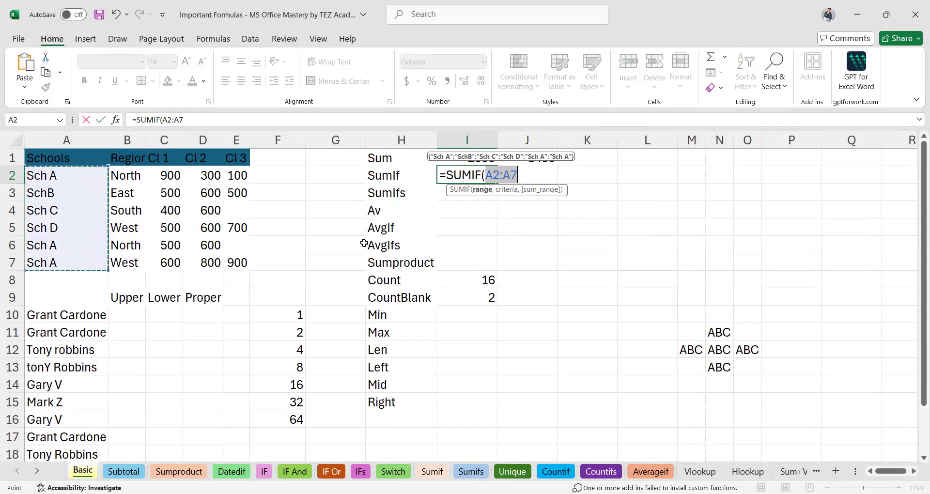
type(",")
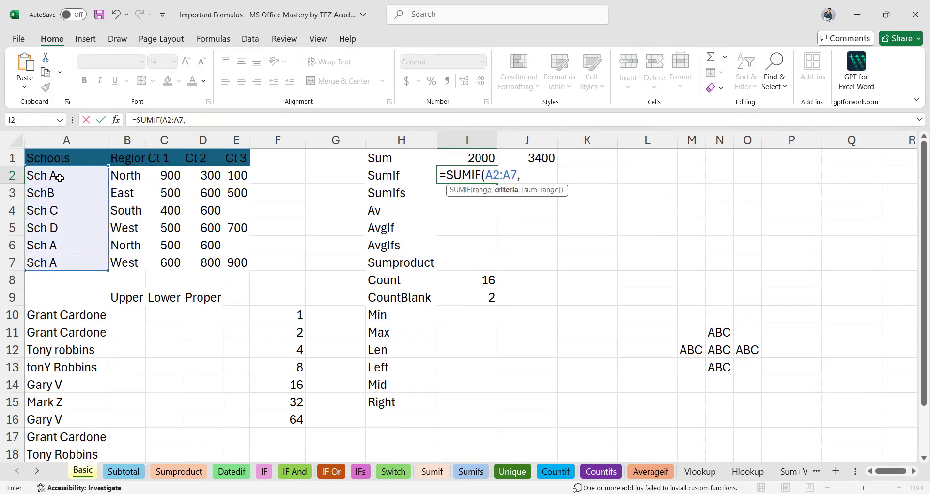
left_click(64, 179)
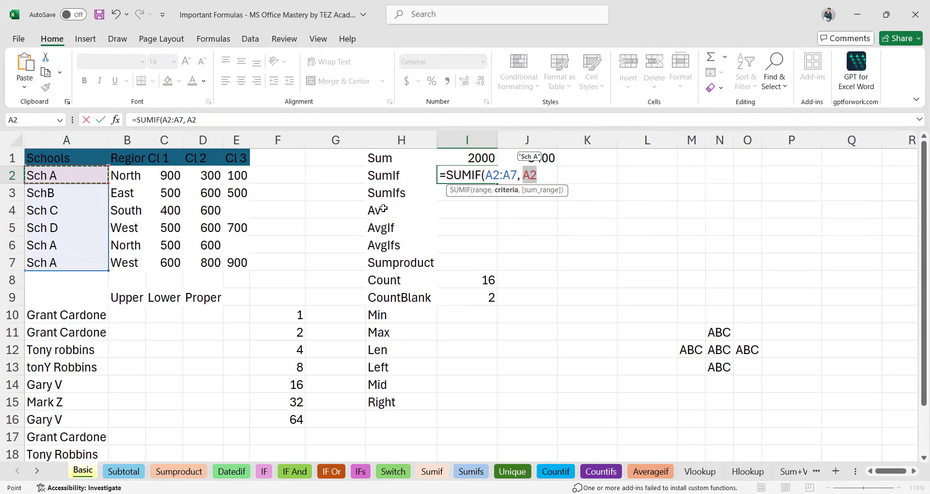
type(",")
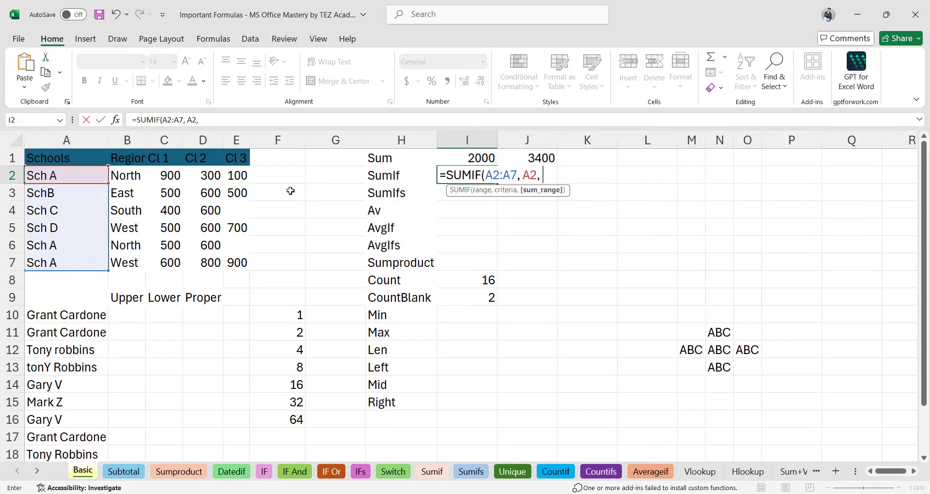
left_click_drag(175, 172, 242, 260)
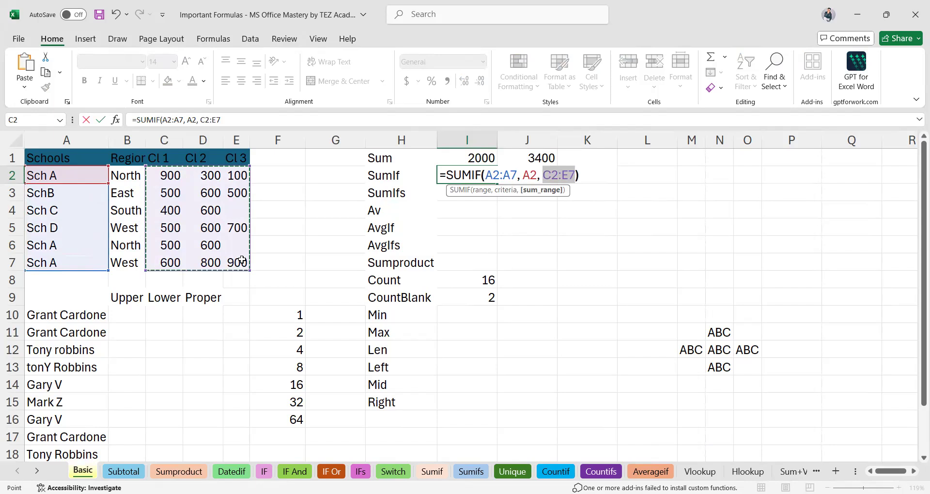
key("Return")
left_click(482, 178)
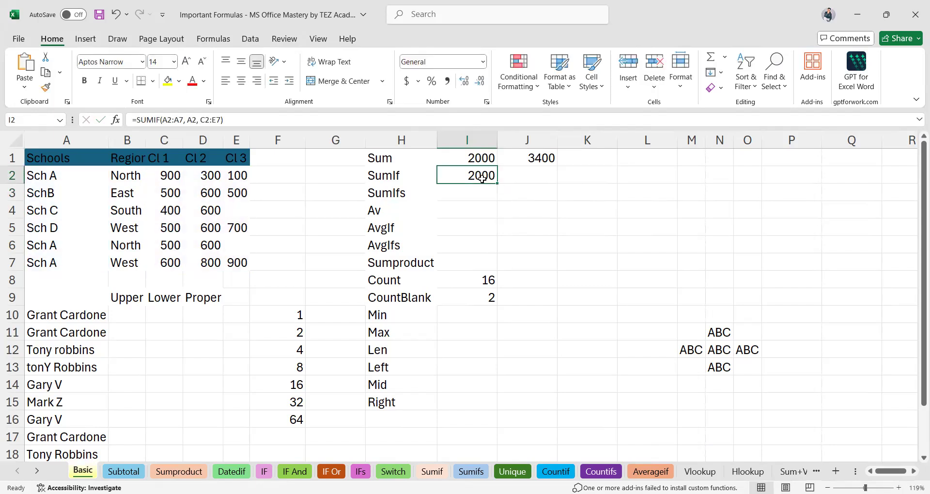
key("Delete")
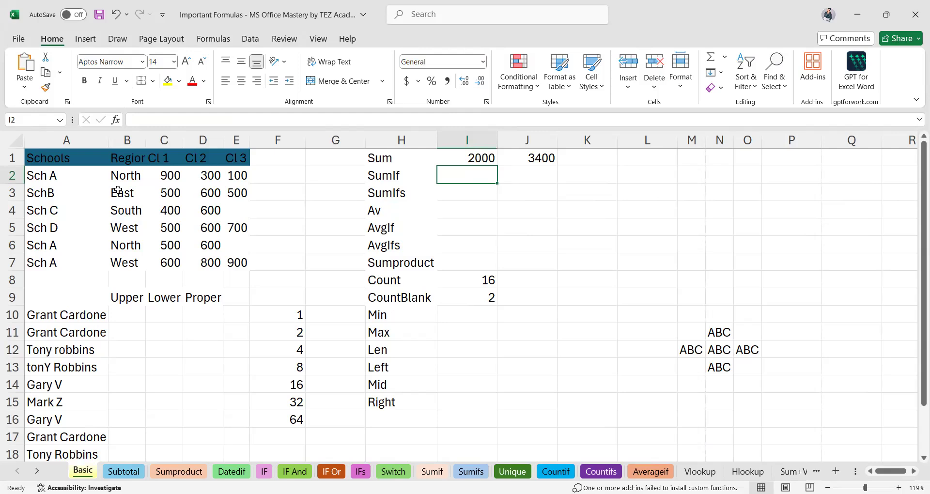
left_click(60, 178)
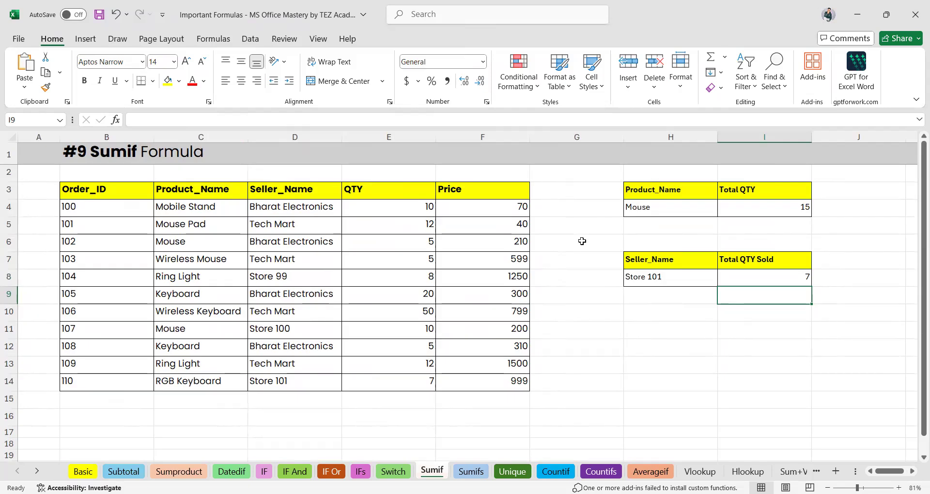
Erase the =SUMIF(C4:C14, H4, E4:E14) formula from the Mouse Total QTY cell I4.
left_click(760, 210)
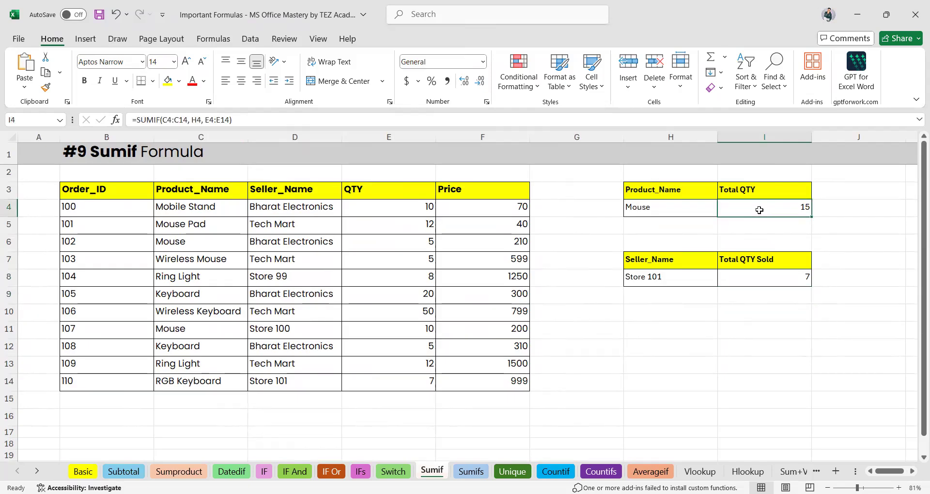
double_click(759, 210)
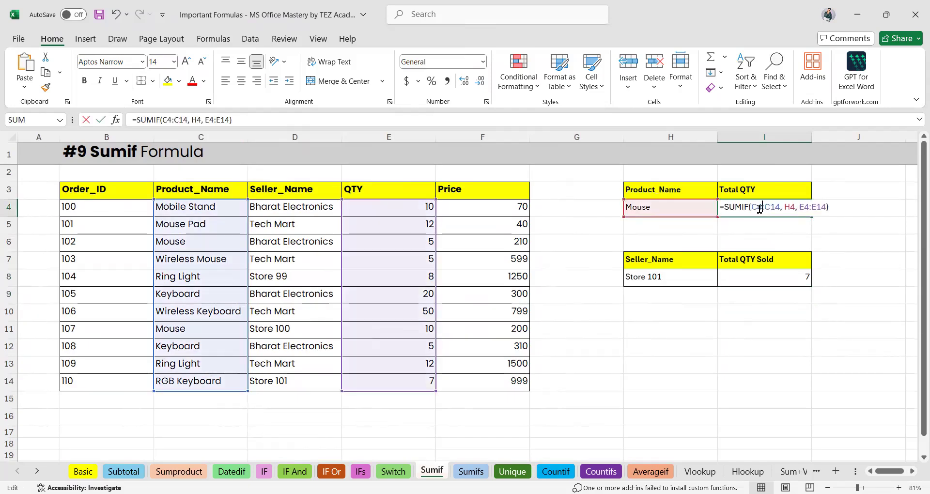
key("ctrl+a")
key("BackSpace")
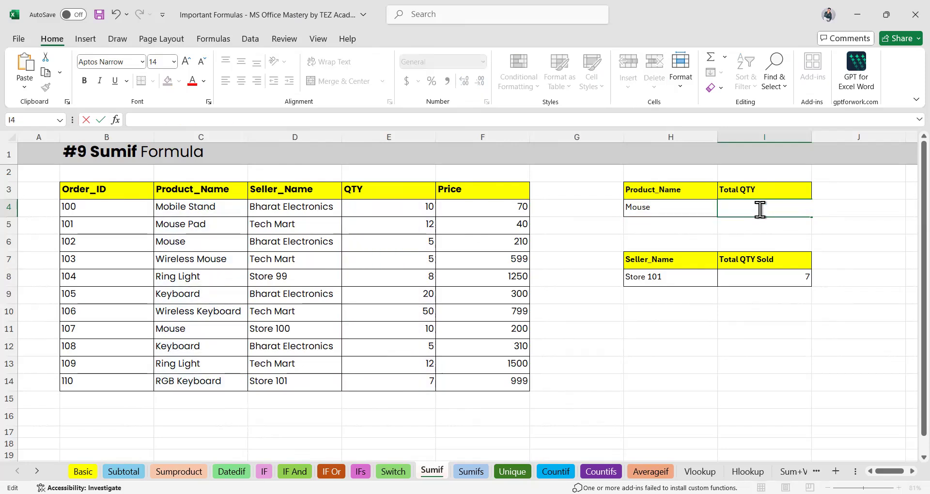
key("Up")
Review the Sumif table, reselecting Mouse in H4 and its emptied Total QTY cell.
scroll(755, 225, "up", 5)
scroll(755, 225, "down", 4)
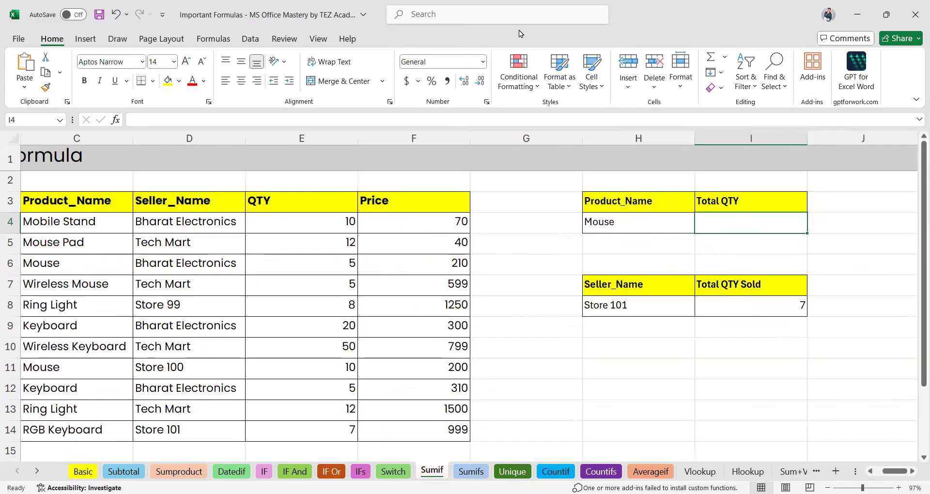
left_click(614, 224)
scroll(510, 237, "left", 3)
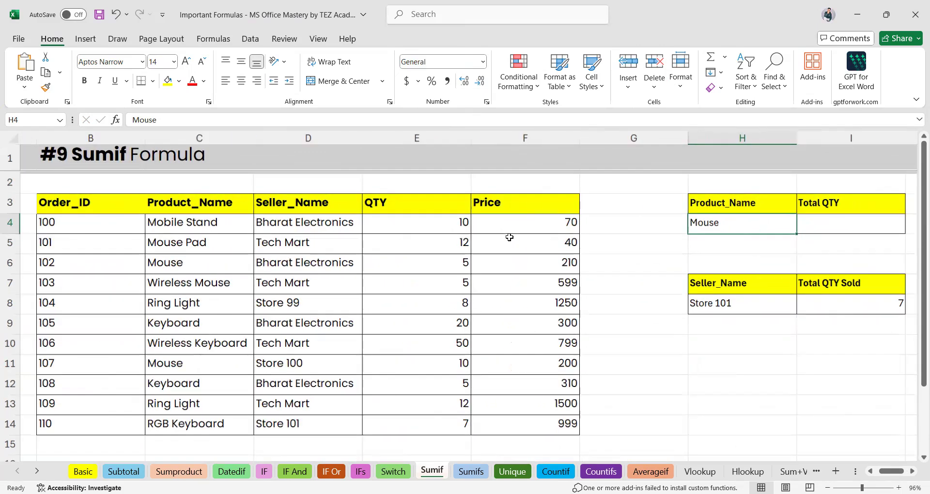
scroll(510, 238, "down", 3)
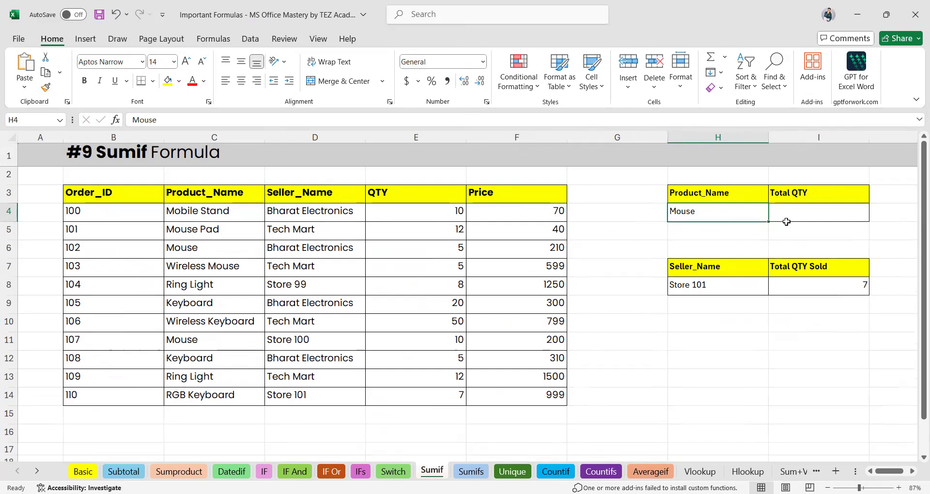
left_click(800, 212)
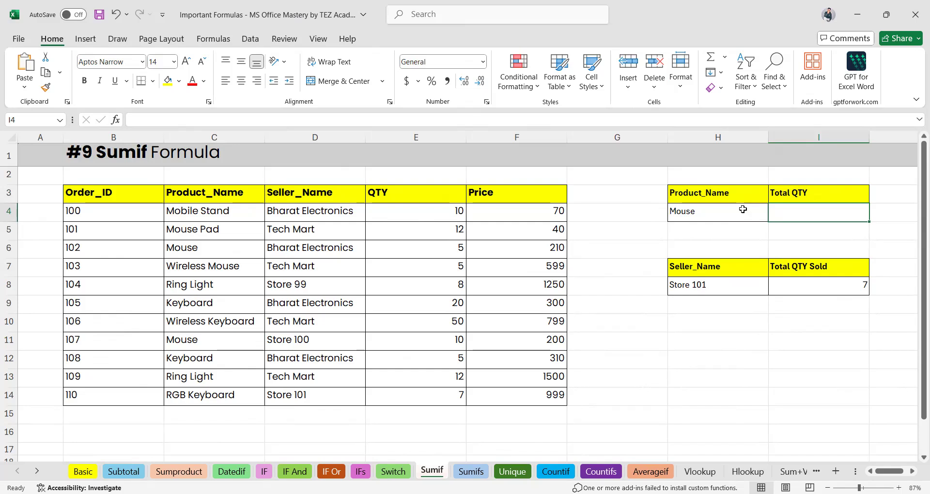
left_click(681, 331)
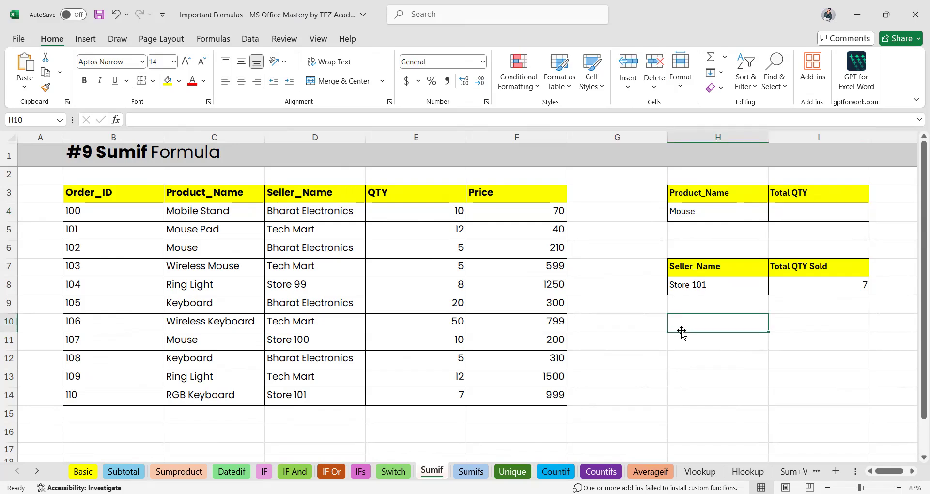
scroll(681, 331, "right", 1)
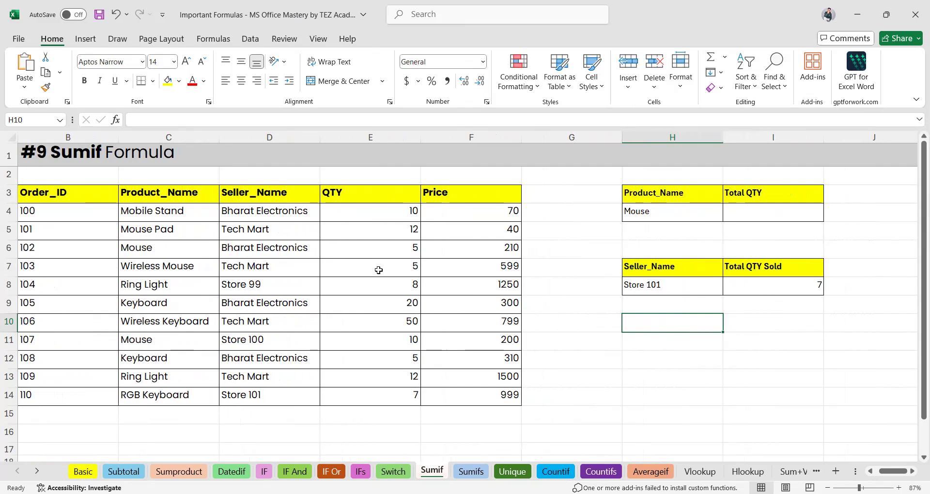
left_click(731, 218)
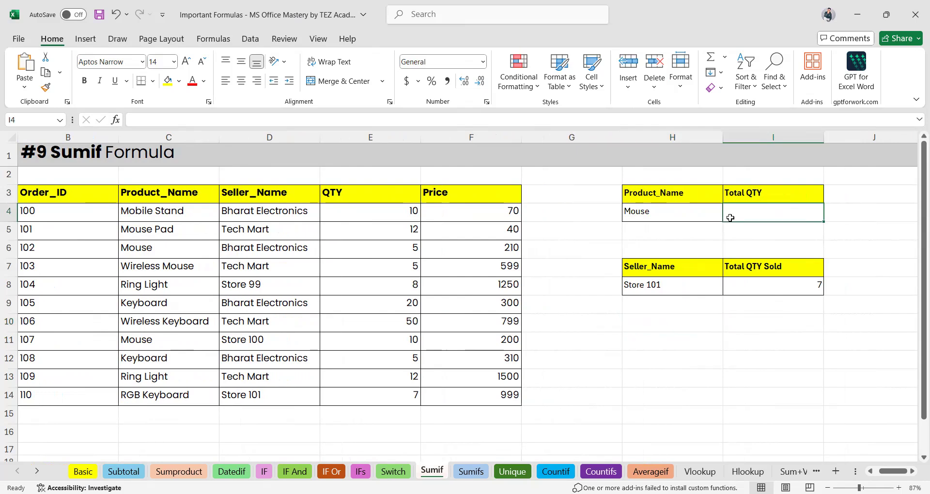
Begin =SUMIF( in I4 beside Mouse, choosing SUMIF from the autocomplete list.
type("=")
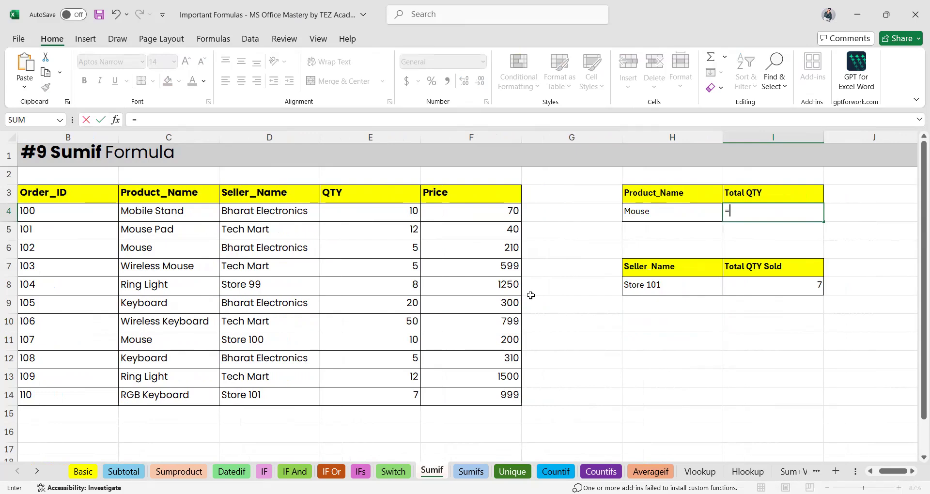
type("sum")
scroll(635, 303, "up", 2, "ctrl")
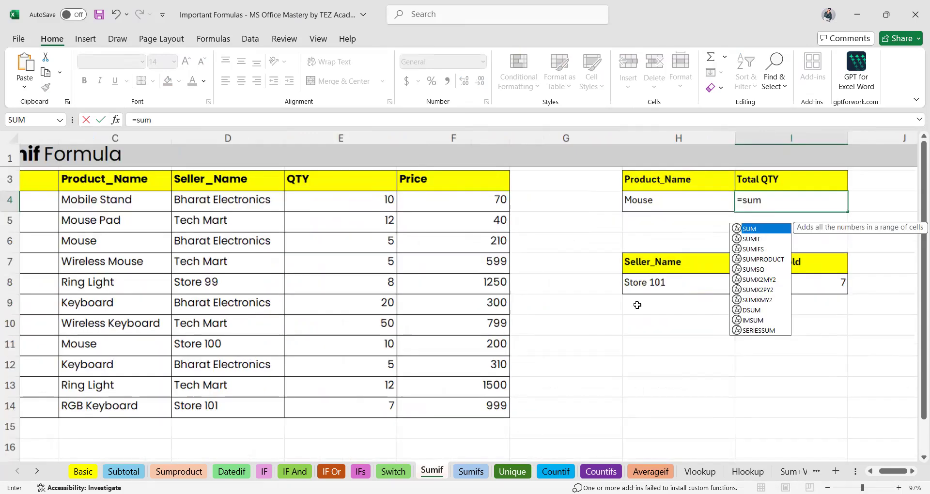
key("Down")
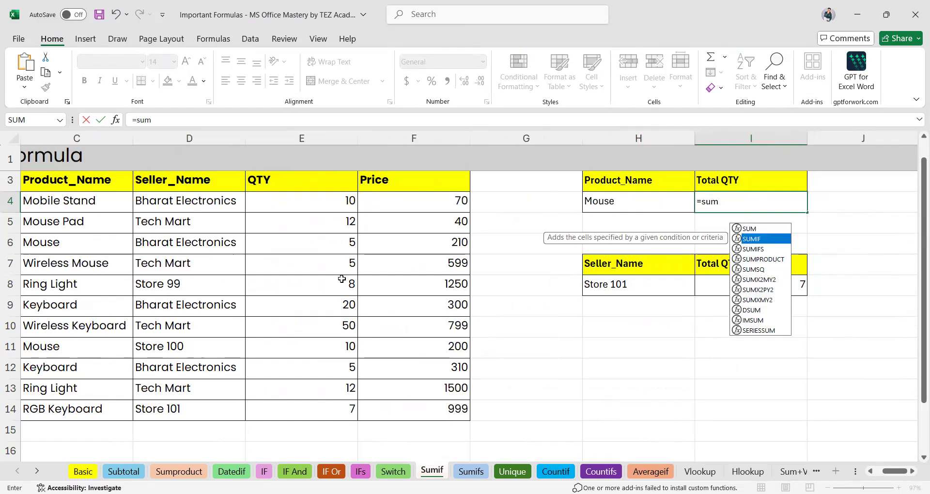
key("Tab")
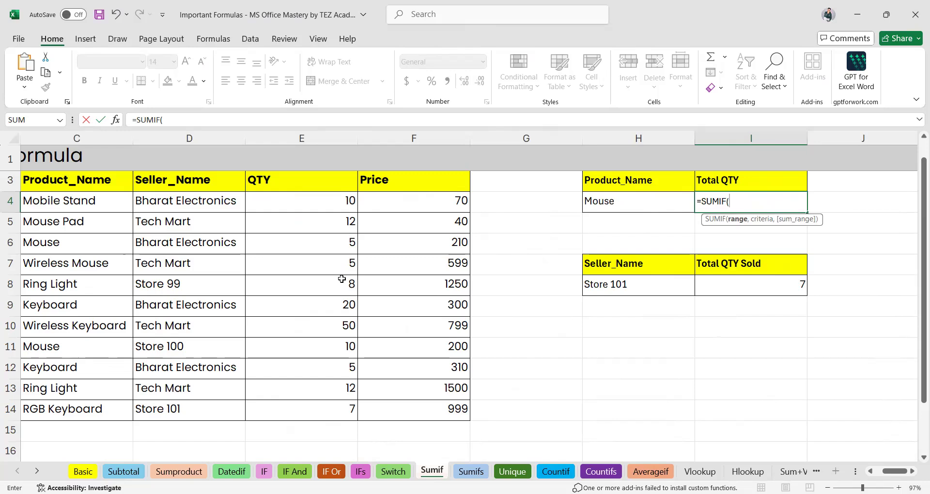
scroll(342, 279, "left", 3)
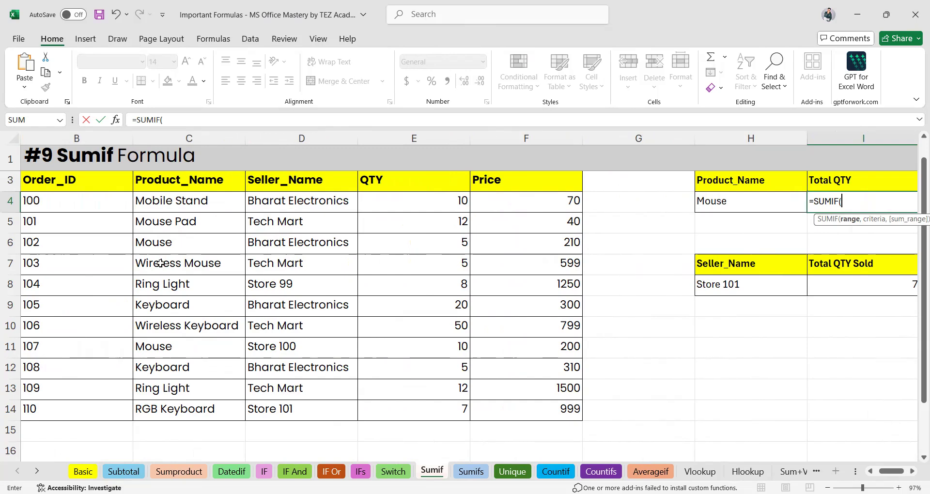
Enter C4:C14 as the SUMIF range and H4 as its criterion.
left_click_drag(157, 201, 171, 260)
left_click_drag(159, 392, 160, 402)
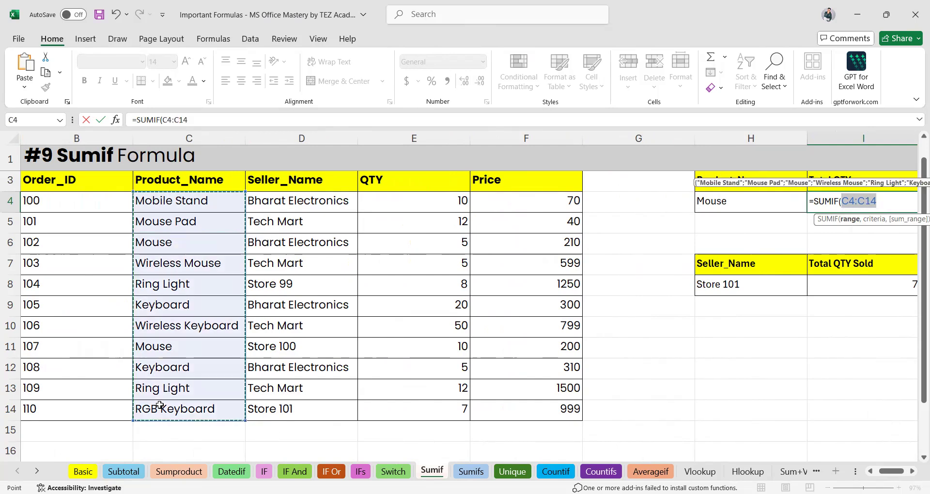
type(",")
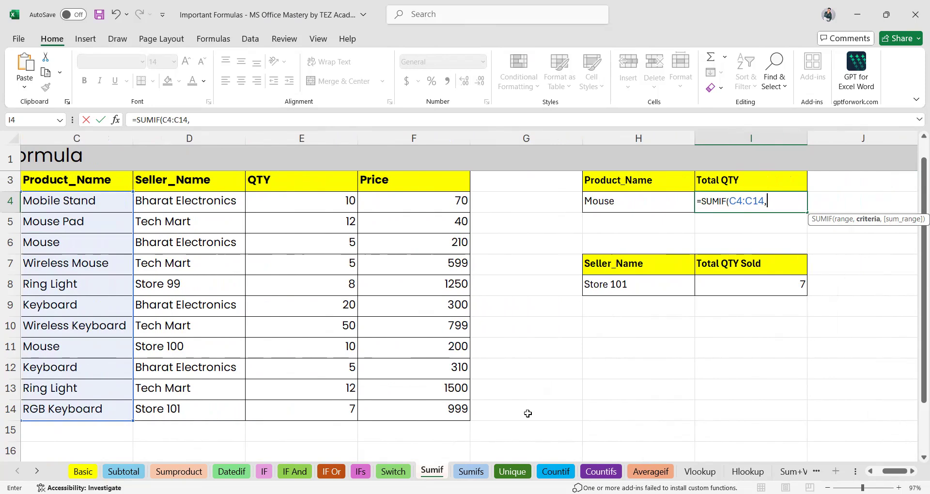
scroll(139, 315, "left", 2)
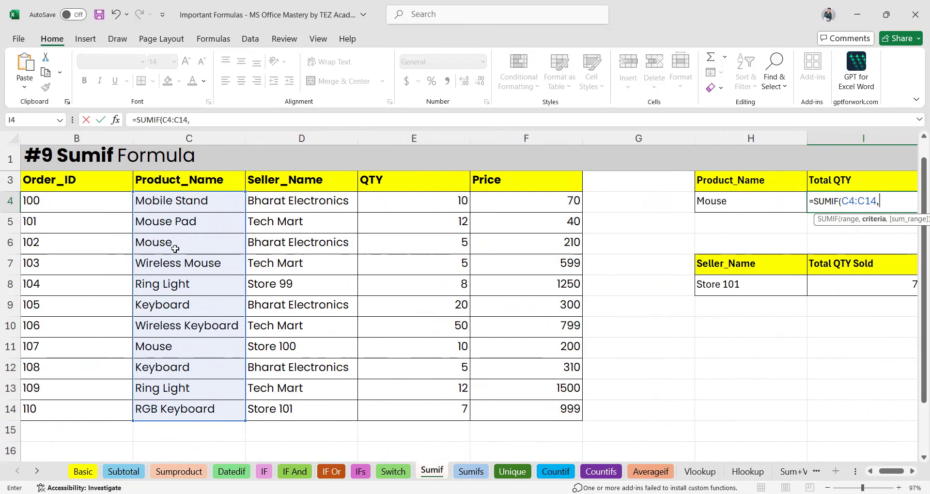
left_click(173, 246)
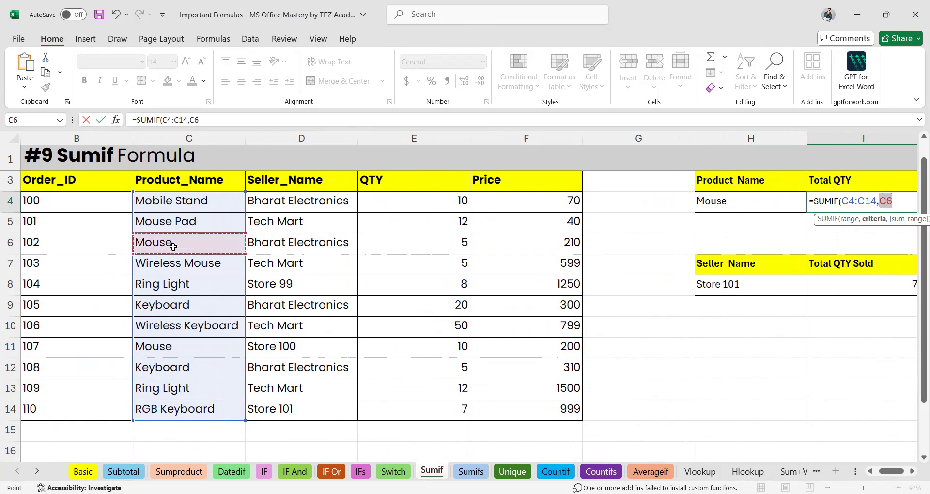
left_click(745, 198)
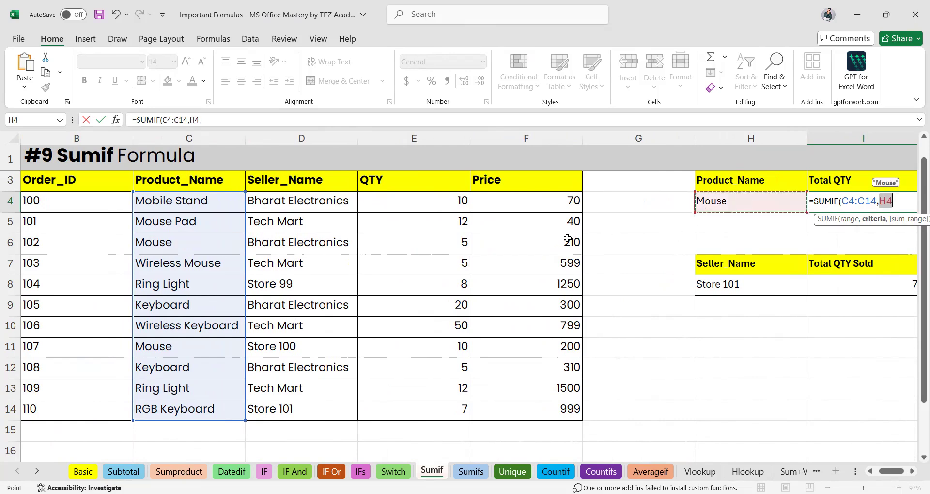
left_click(205, 246)
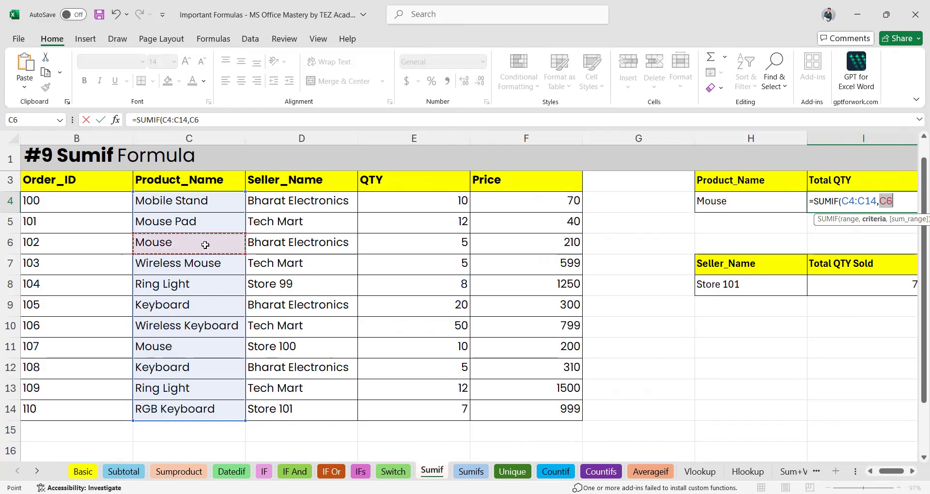
left_click(708, 208)
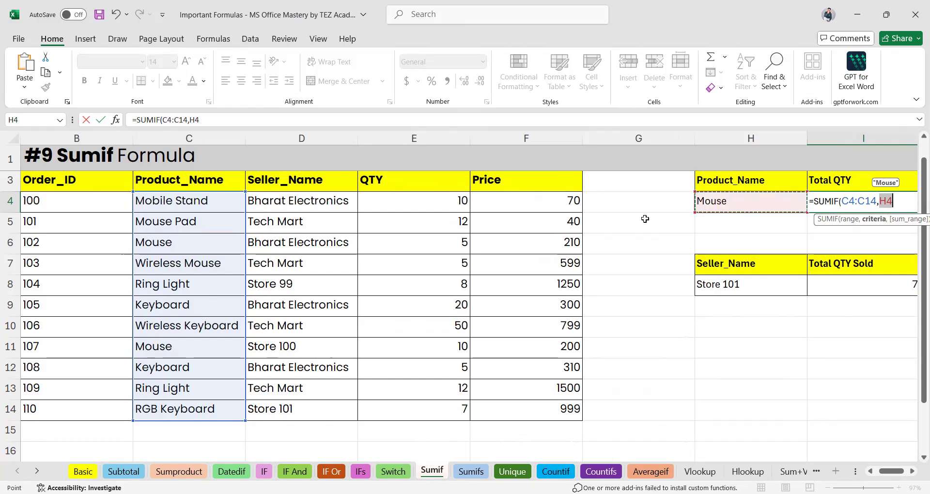
scroll(723, 204, "right", 1)
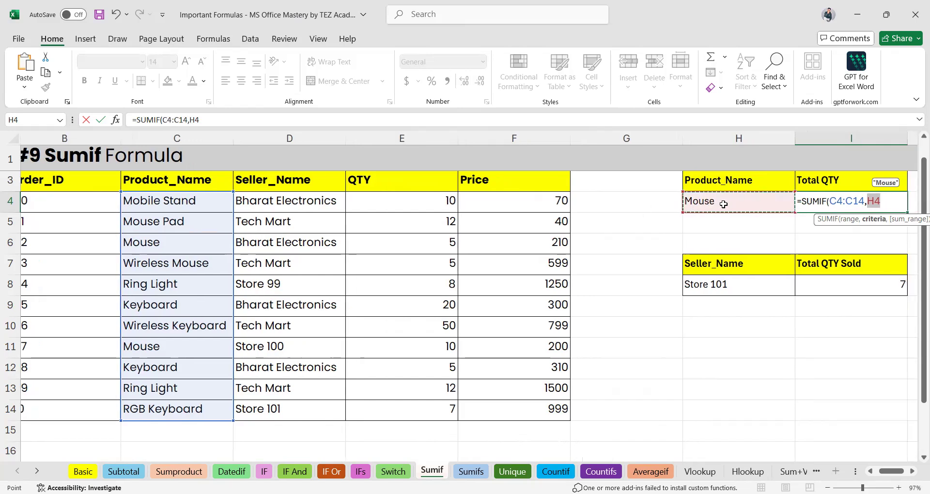
scroll(723, 204, "left", 1)
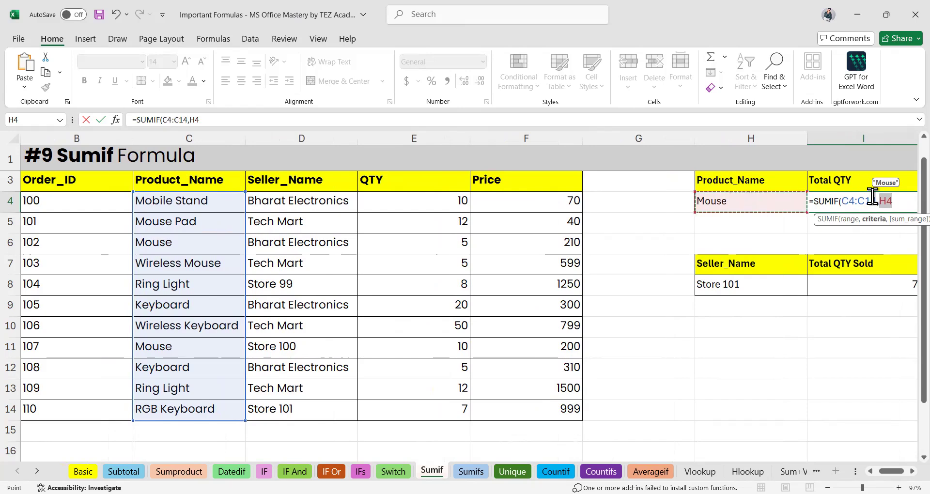
scroll(763, 235, "right", 1)
scroll(762, 234, "left", 1)
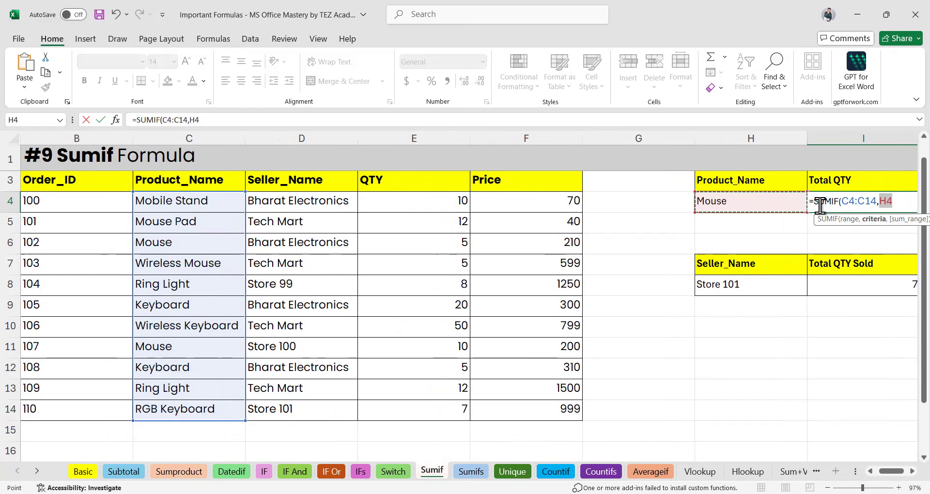
Add the sum range E4:E14, close the bracket and commit, giving 15.
type(",")
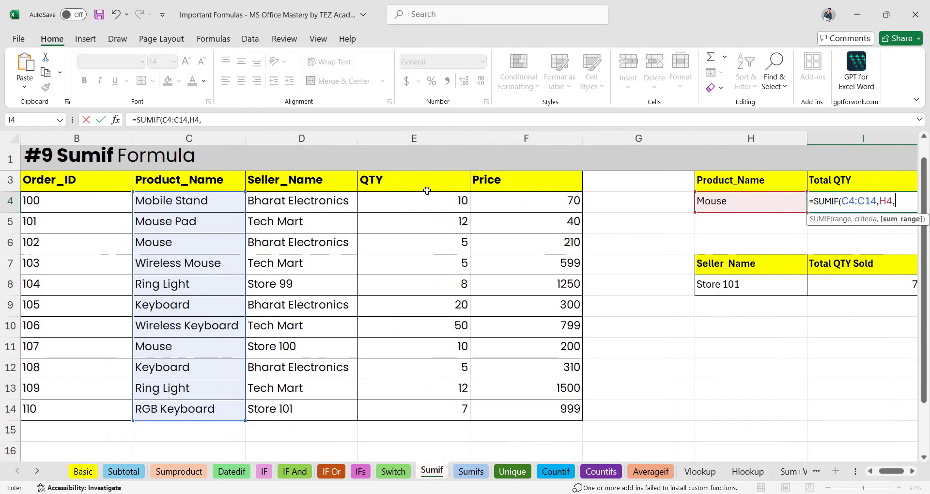
left_click(424, 196)
left_click_drag(424, 197, 412, 418)
type(")")
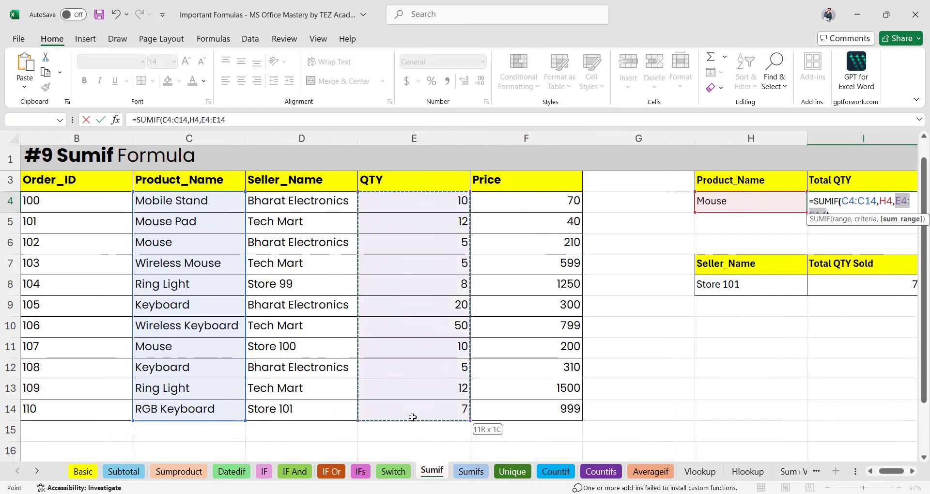
key("Return")
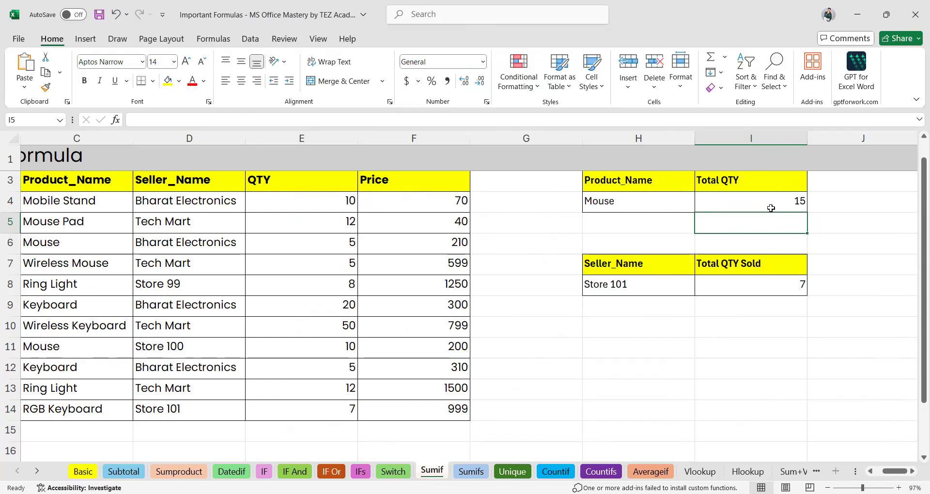
Verify the Mouse total of 15 against rows 6 and 11, with quantities 5 and 10.
left_click(771, 208)
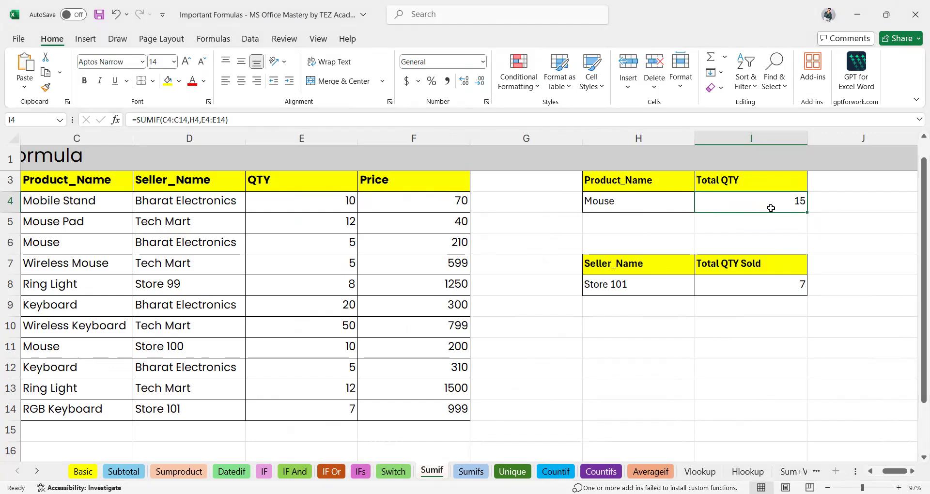
left_click(11, 242)
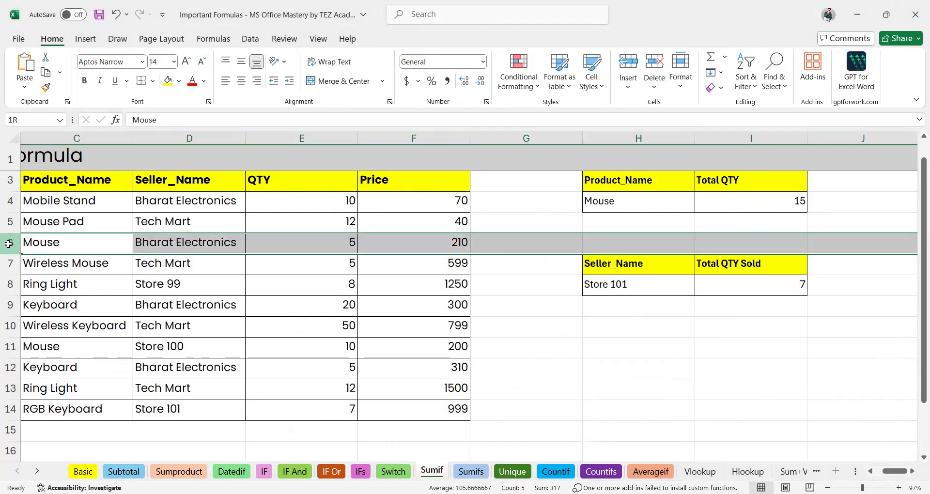
left_click(11, 347, "ctrl")
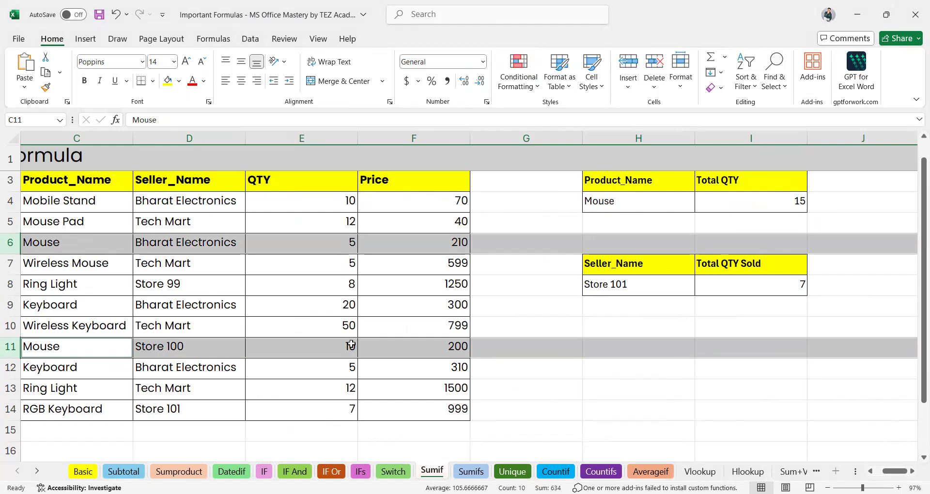
left_click(652, 203)
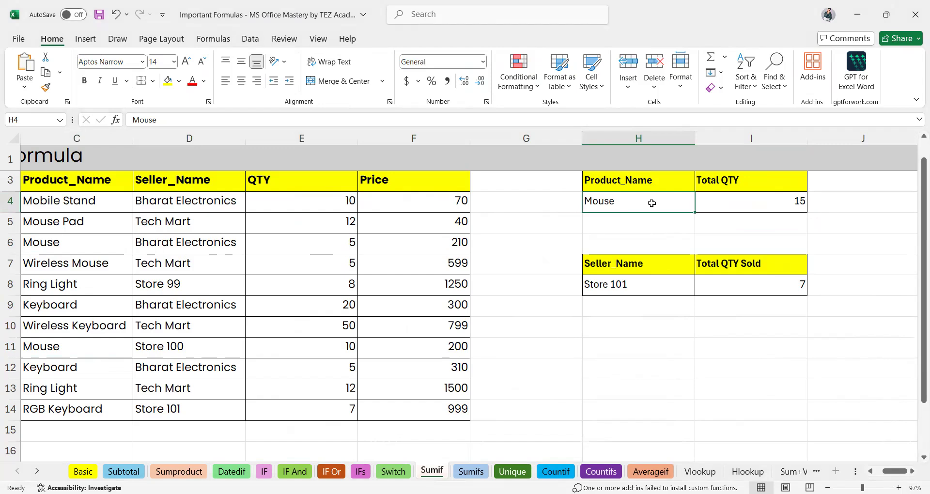
left_click(60, 301)
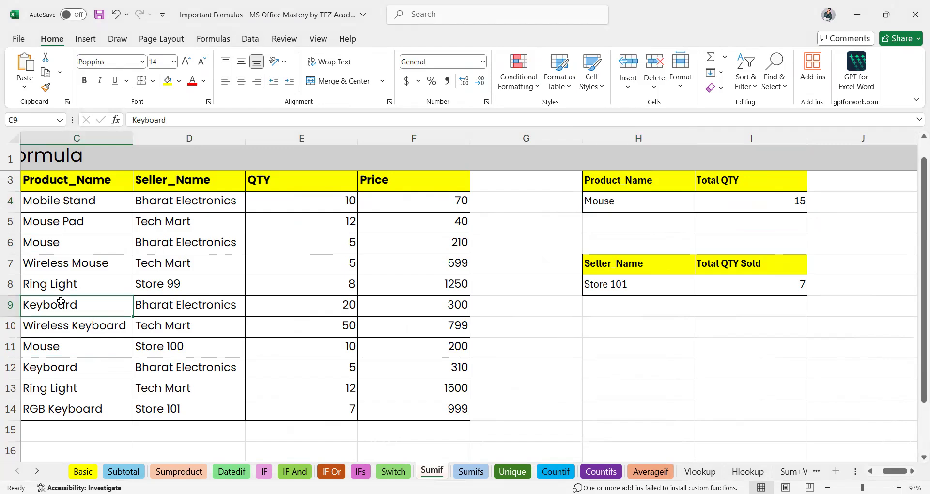
Paste Keyboard from C9 into H4 and confirm the SUMIF total becomes 25.
key("ctrl+c")
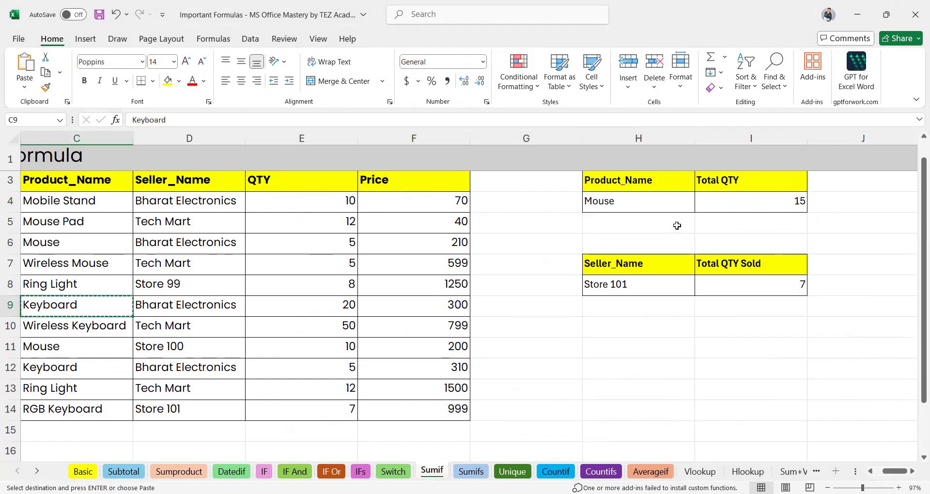
left_click(627, 200)
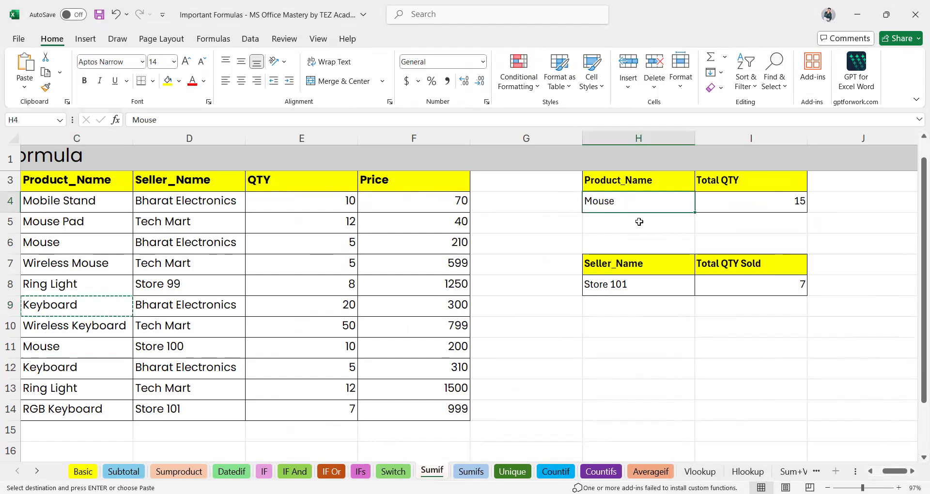
key("ctrl+v")
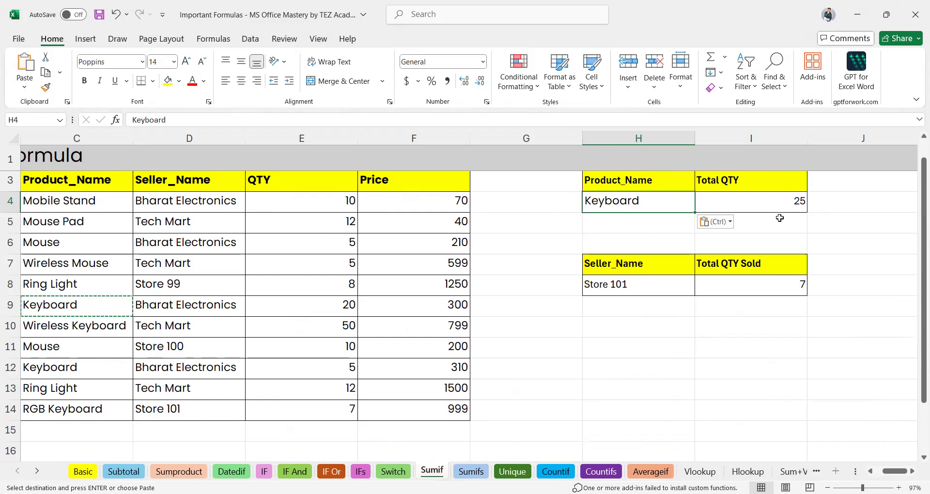
left_click(790, 201)
double_click(790, 201)
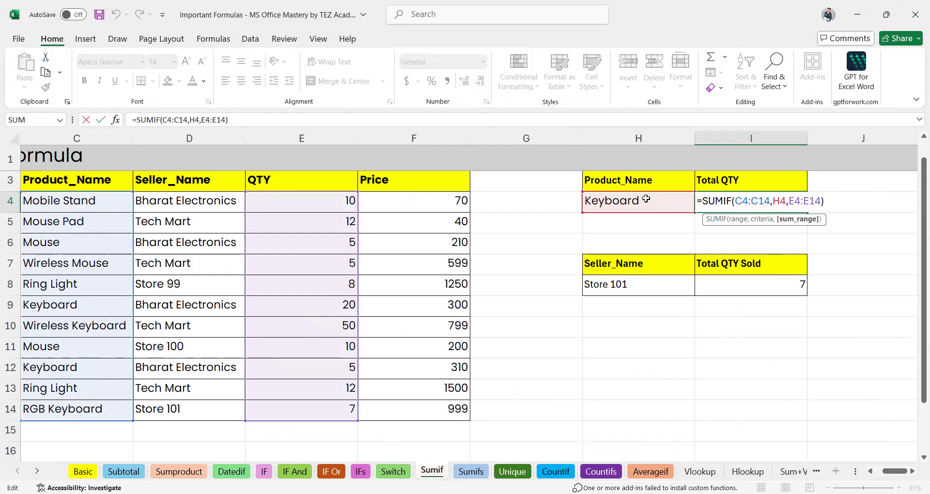
key("Return")
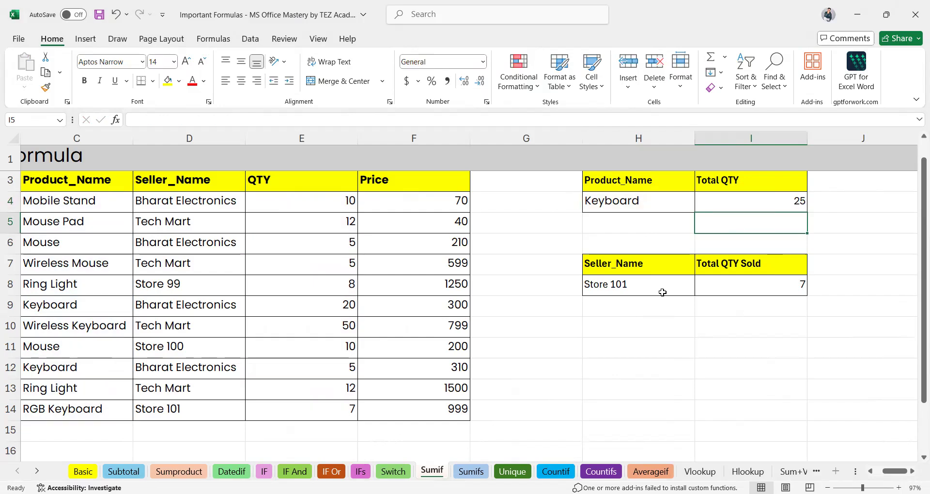
left_click(471, 472)
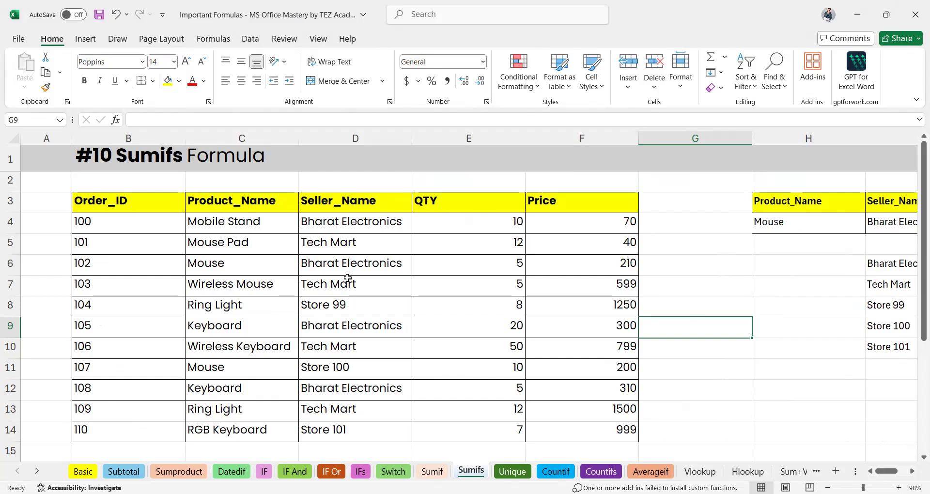
Review the Mouse and Bharat Electronics rows and J4's SUMIFS formula totalling 5.
left_click(333, 260)
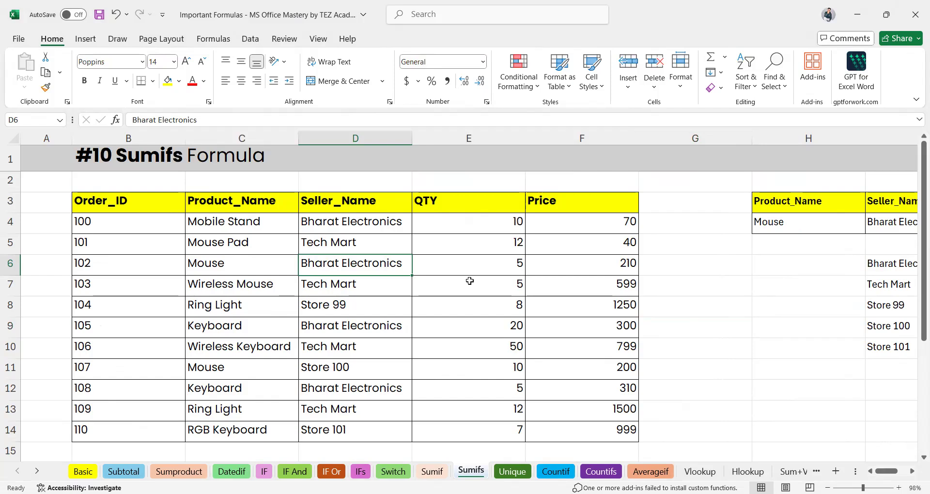
left_click(264, 267)
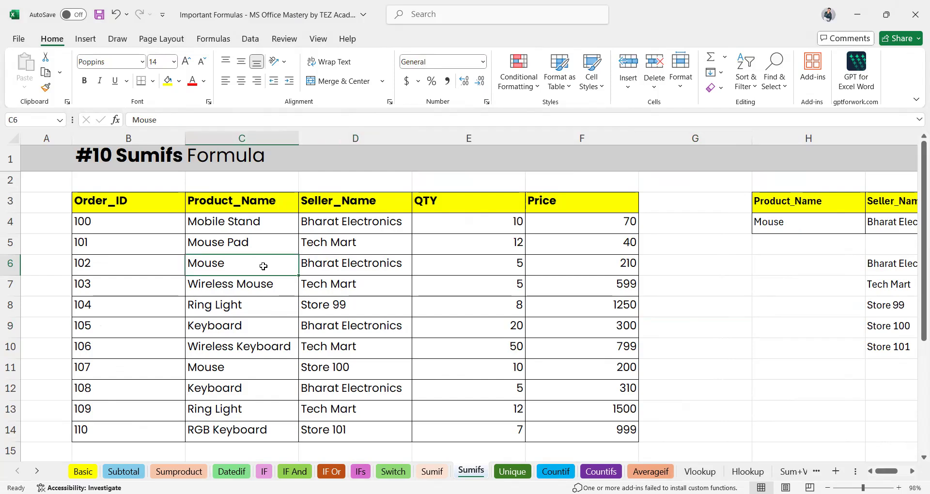
left_click(327, 267)
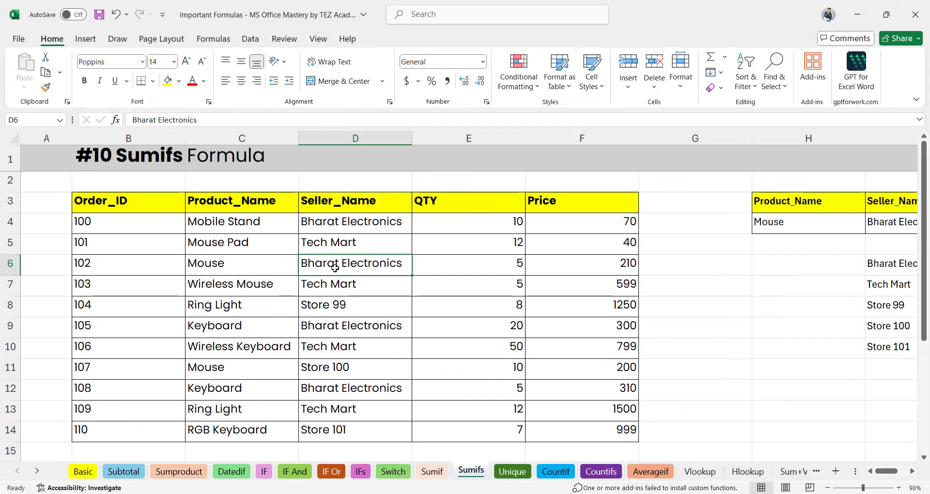
scroll(741, 318, "right", 5)
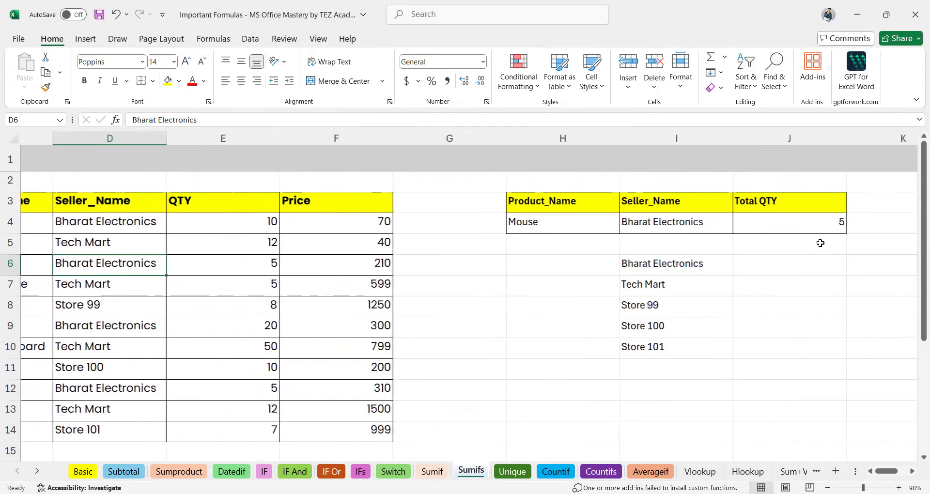
left_click(786, 236)
left_click(760, 226)
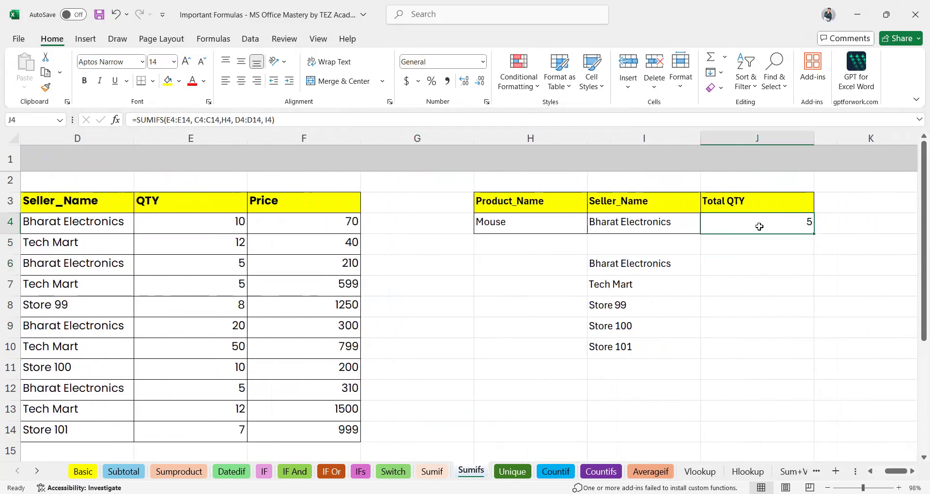
Clear J4 and begin =SUMIFS( from autocomplete, starting the sum range at E4.
key("Delete")
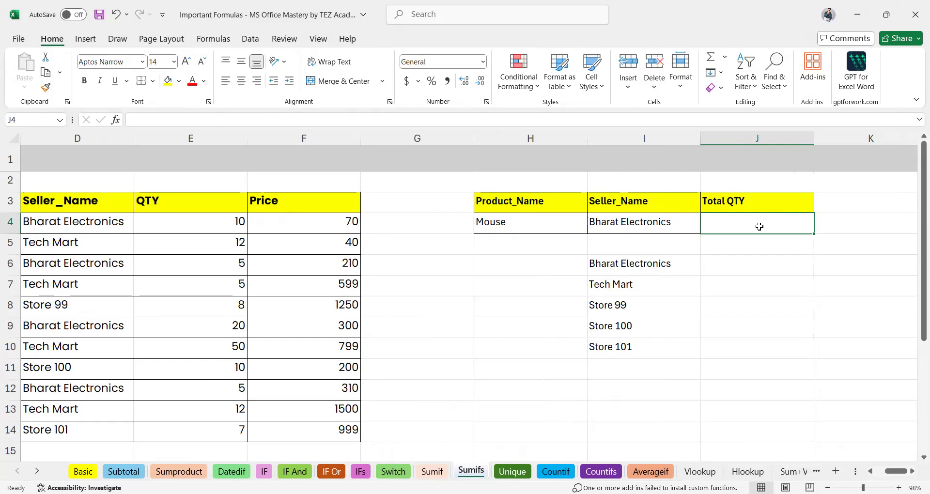
type("=s")
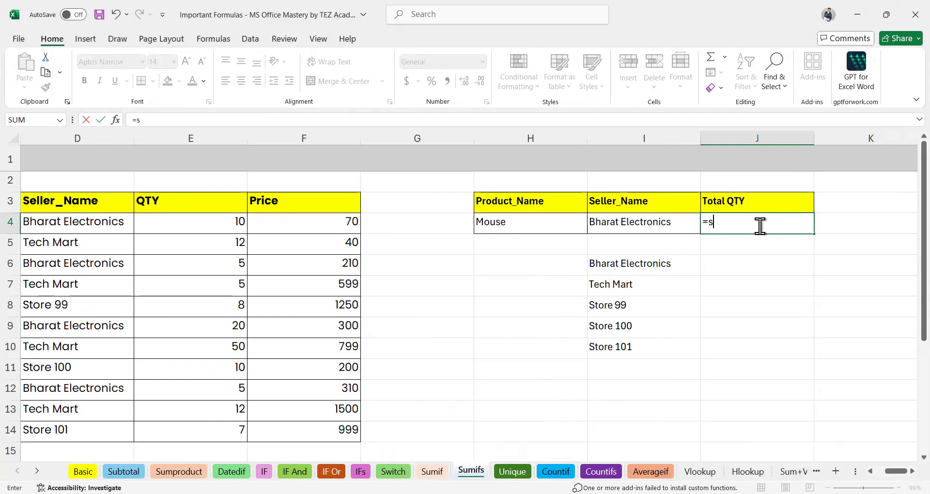
type("um")
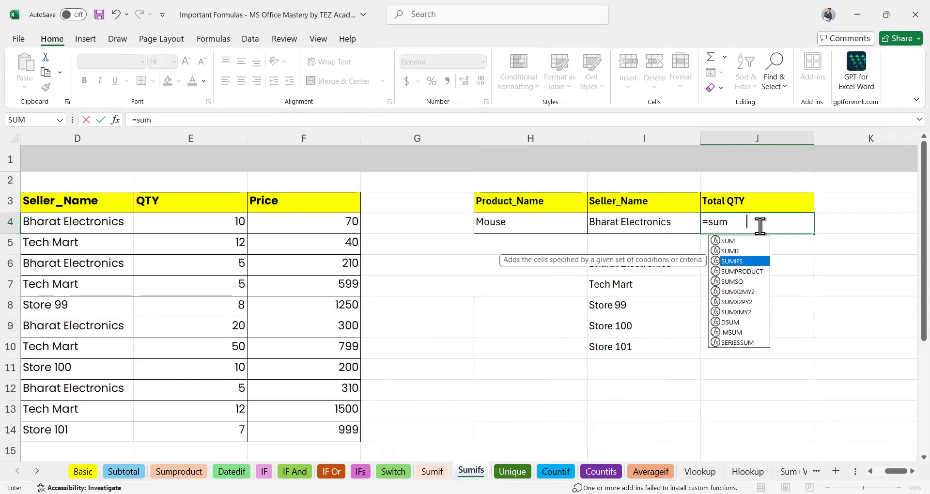
key("Tab")
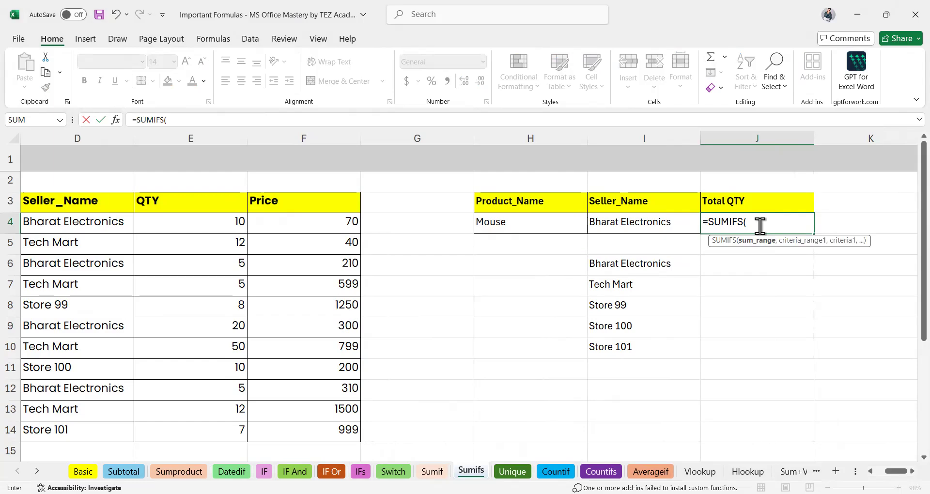
left_click(222, 228)
Set sum range E4:E14 and product criteria range C4:C14 matched to H4.
left_click_drag(205, 431, 204, 431)
type(",")
scroll(673, 336, "left", 2)
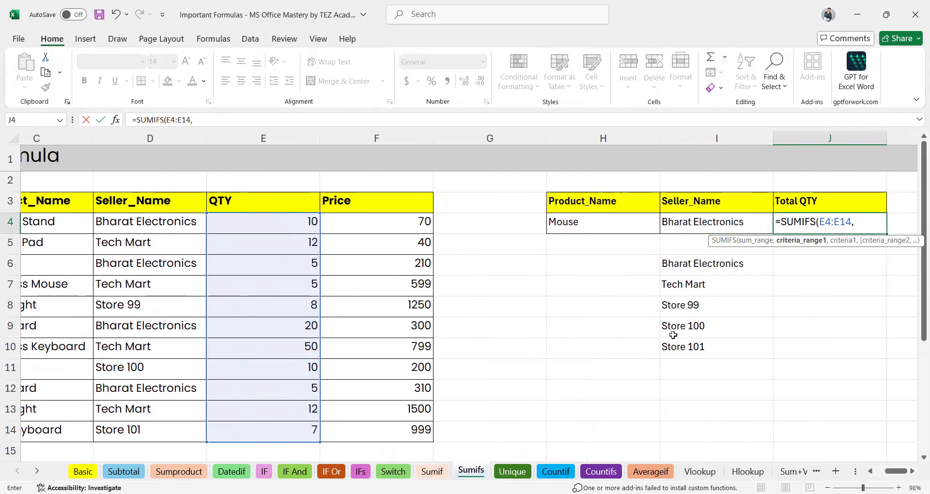
scroll(822, 261, "right", 2)
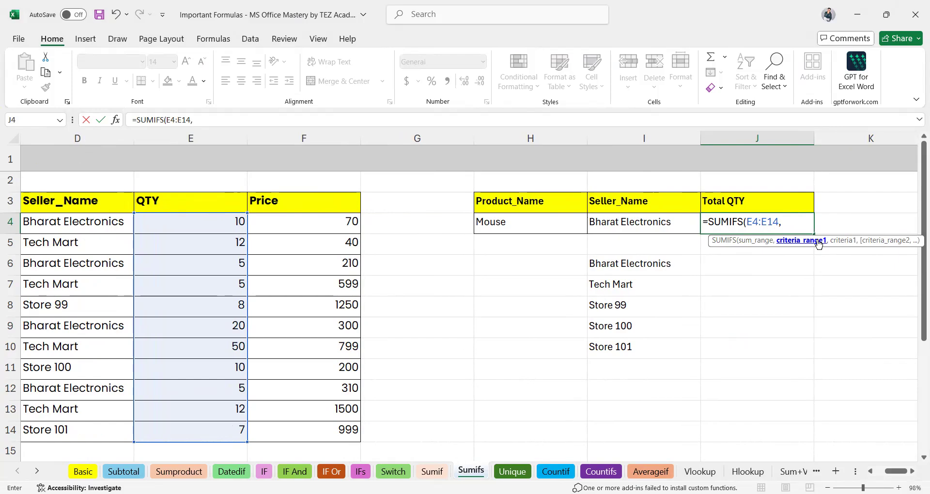
scroll(339, 298, "left", 2)
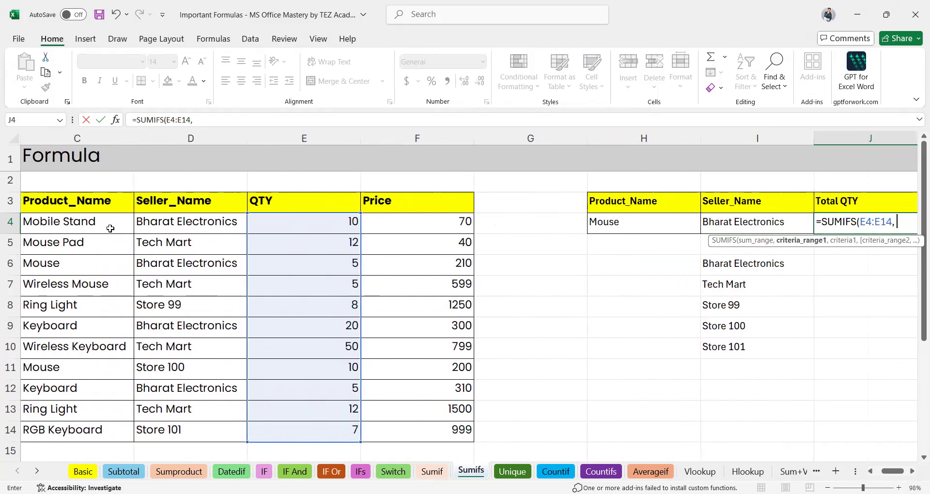
left_click(93, 225)
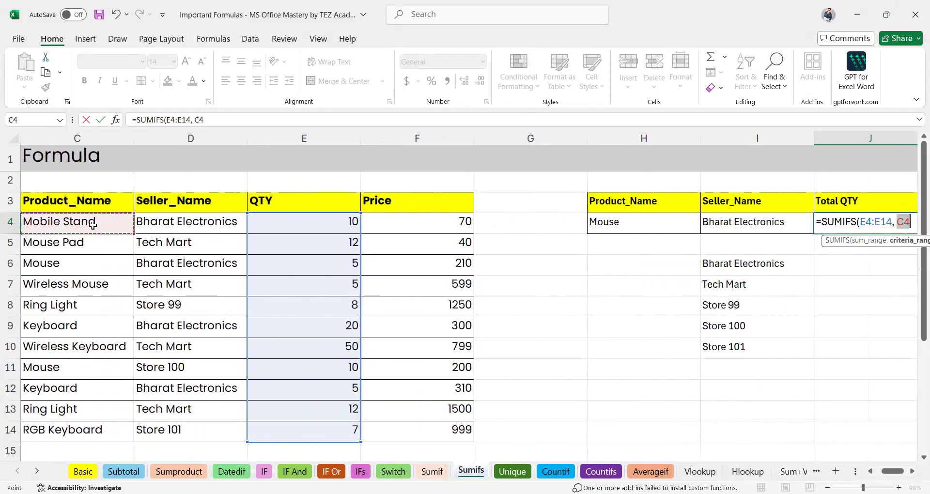
left_click(78, 432, "shift")
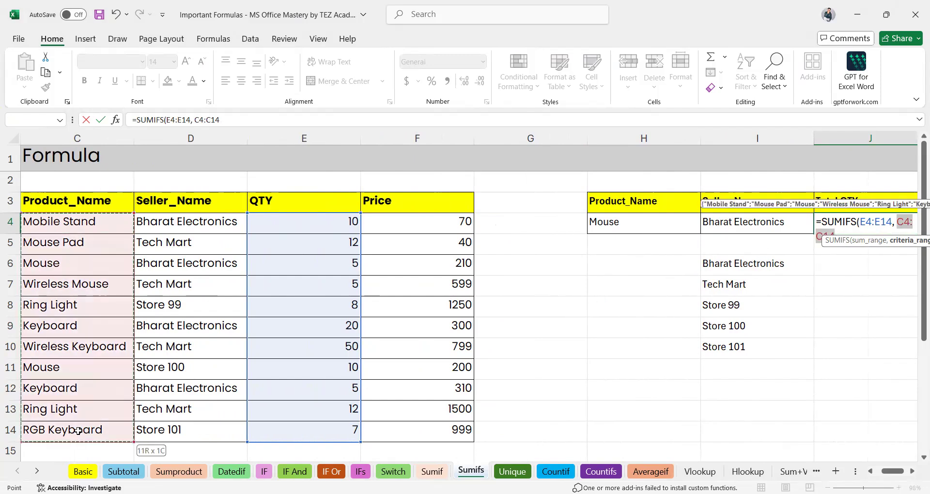
type(",")
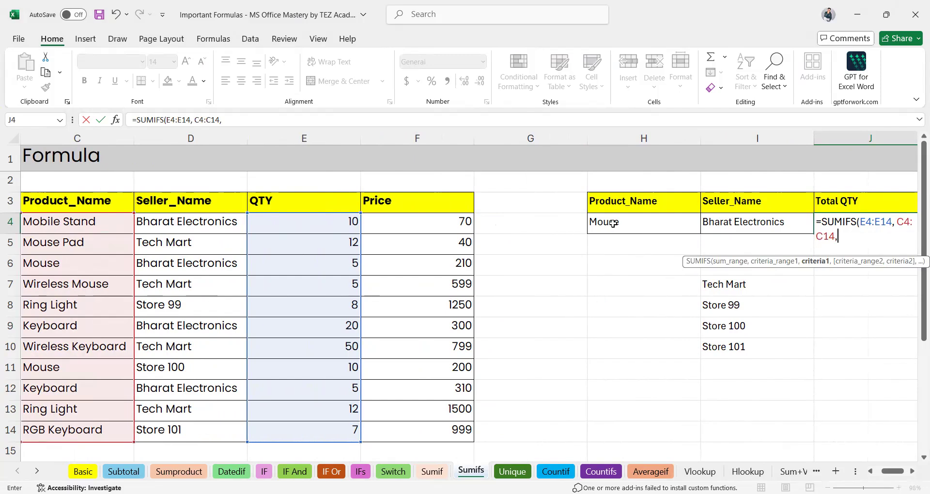
left_click(614, 224)
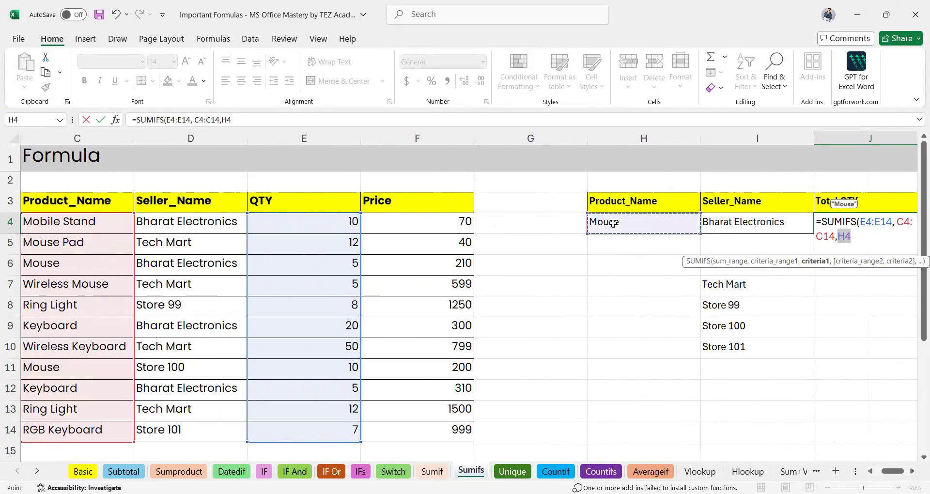
type(",")
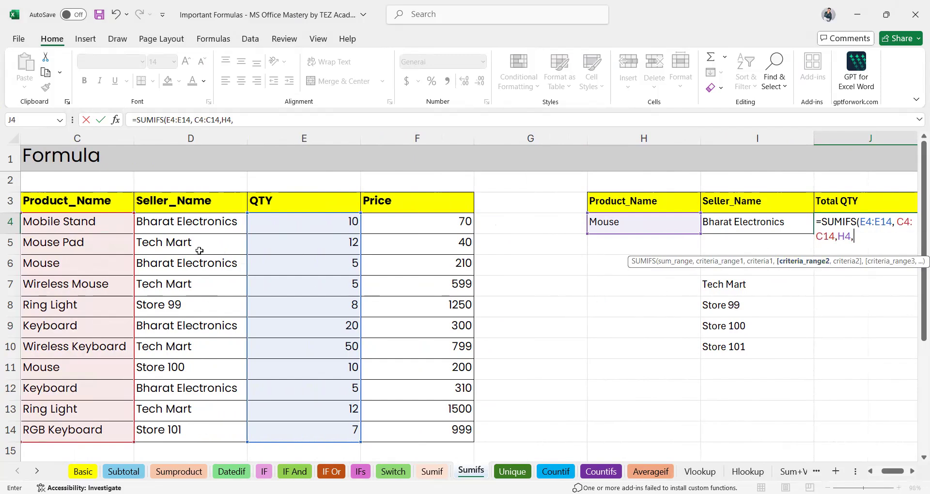
Add seller criteria range D4:D14 matched to I4, then close and commit the formula.
left_click(199, 221)
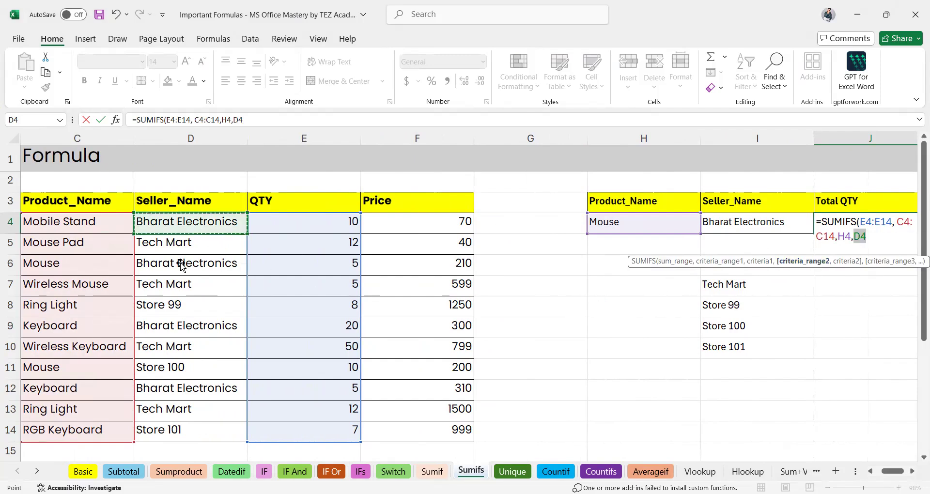
left_click(199, 436, "shift")
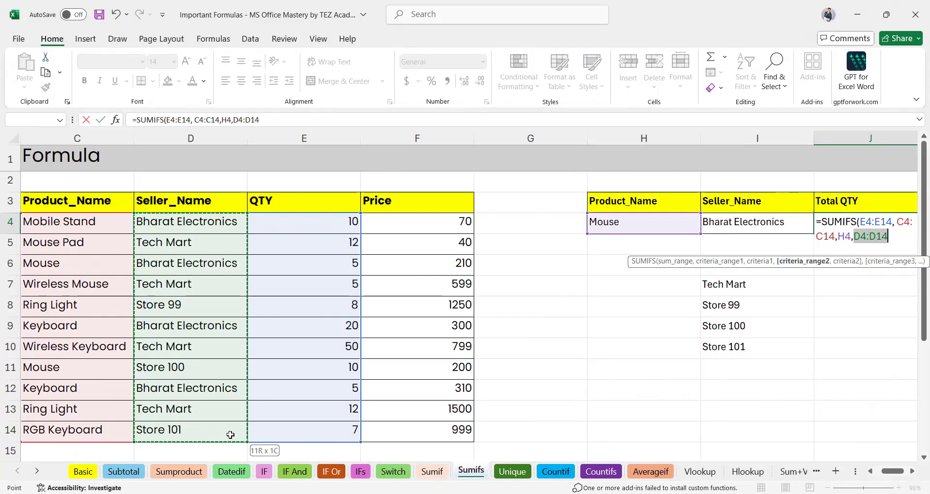
type(",")
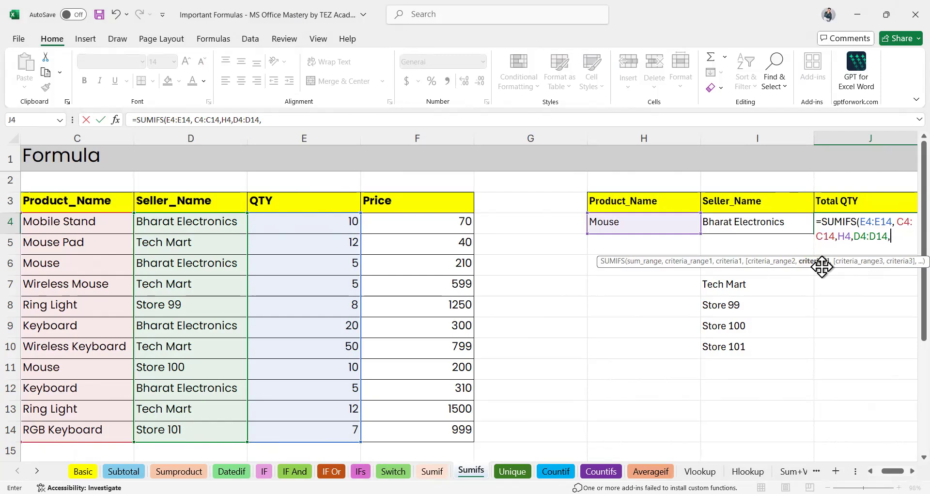
left_click(739, 225)
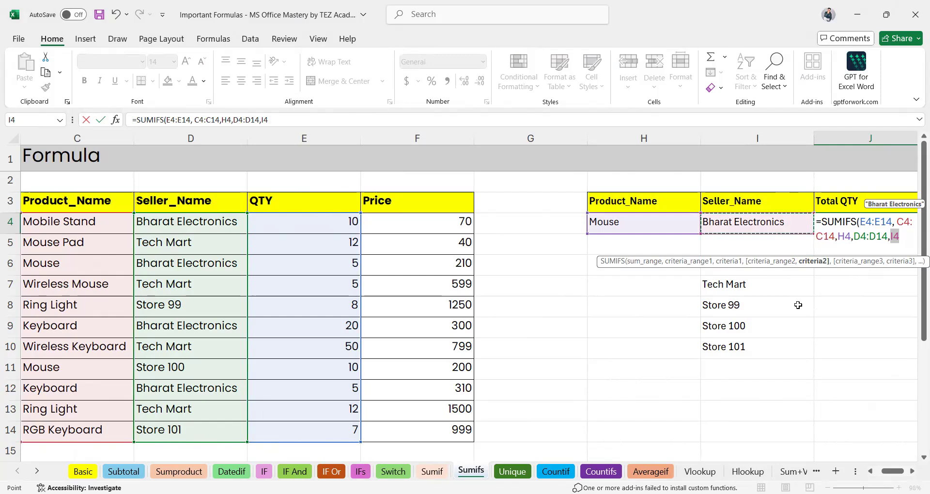
type(",")
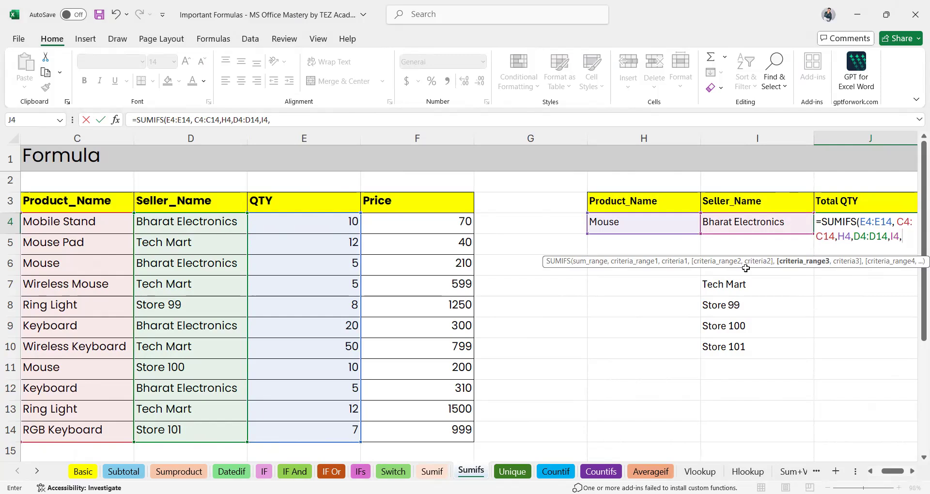
key("BackSpace")
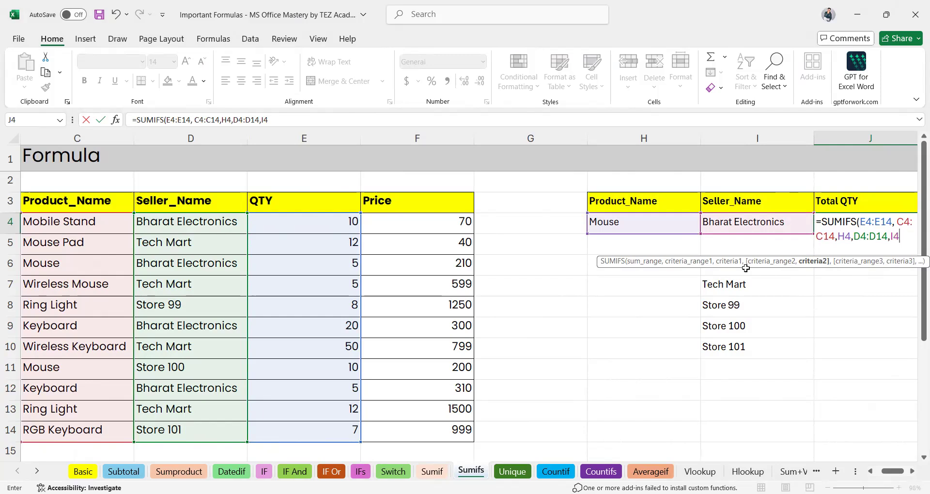
type(")")
key("Return")
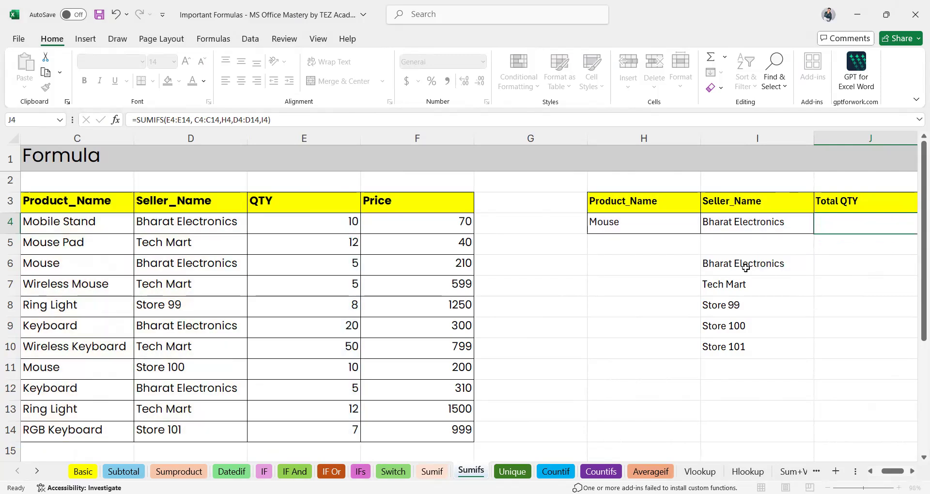
left_click(754, 229)
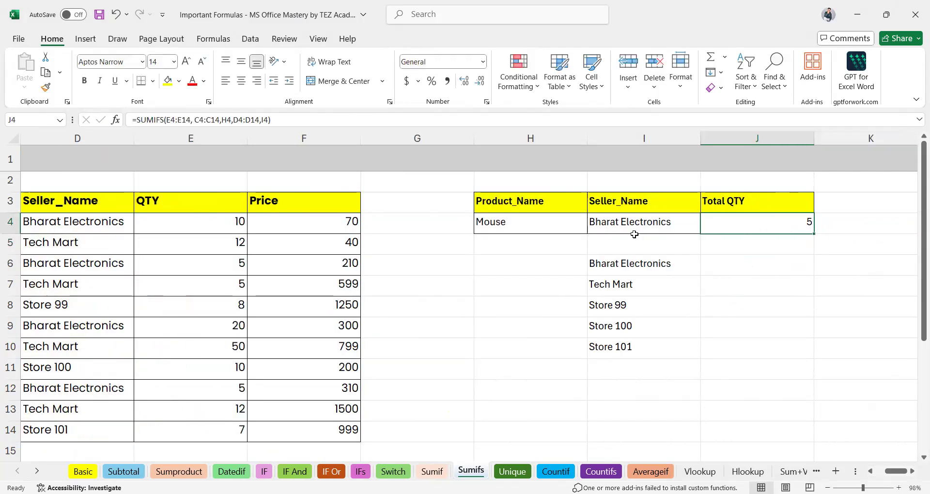
left_click(621, 228)
left_click(547, 227)
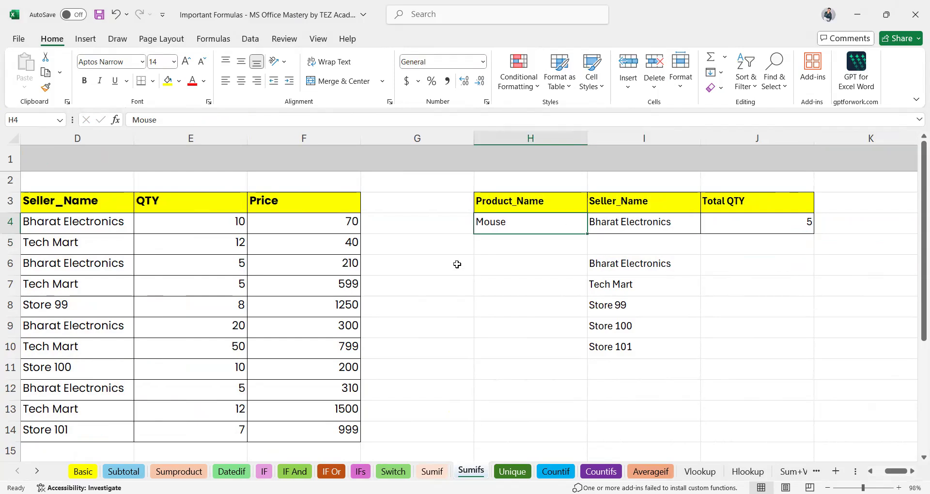
scroll(456, 264, "left", 3)
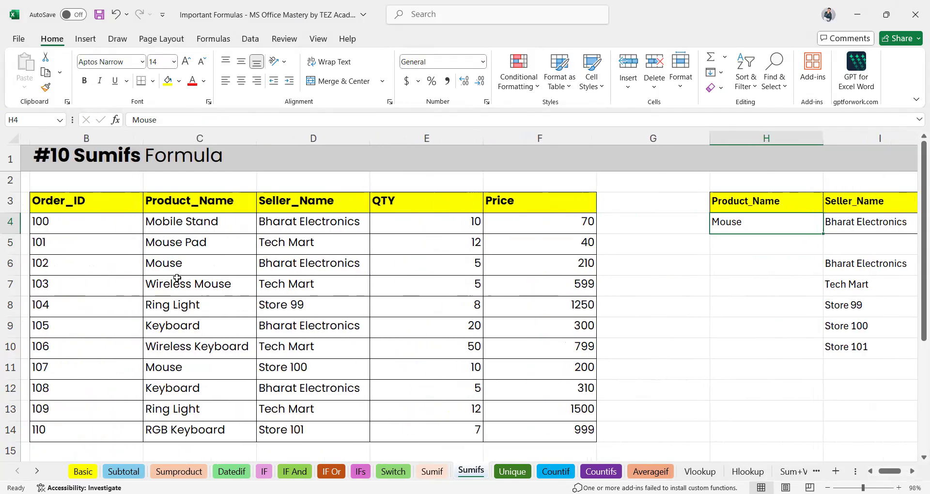
left_click(9, 264)
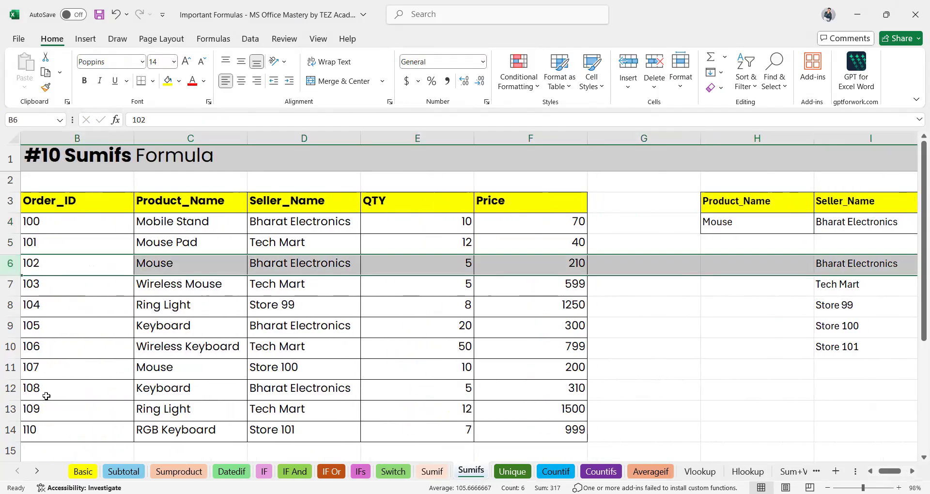
left_click(7, 369, "ctrl")
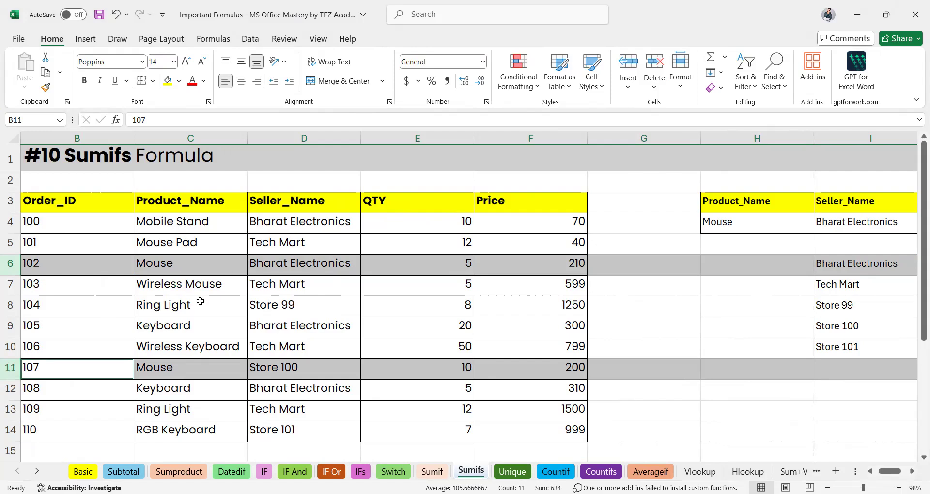
left_click(170, 305)
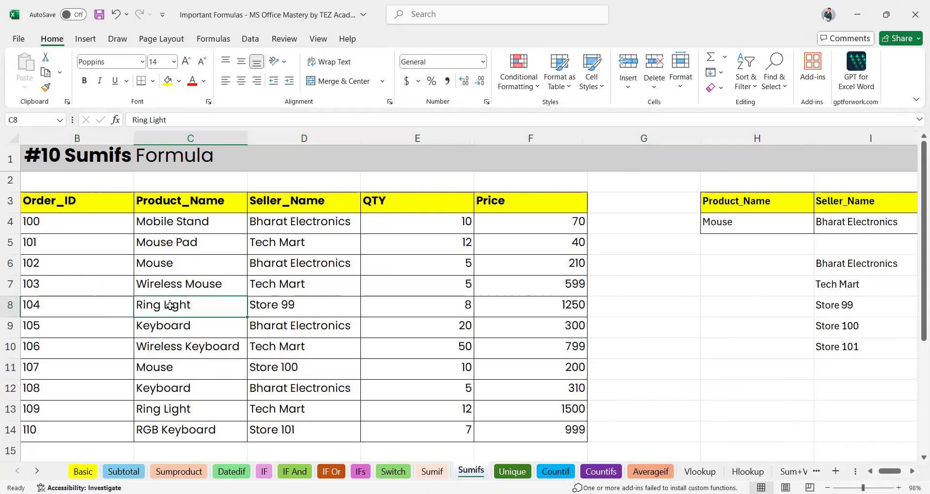
left_click(282, 270)
scroll(283, 270, "down", 2, "ctrl")
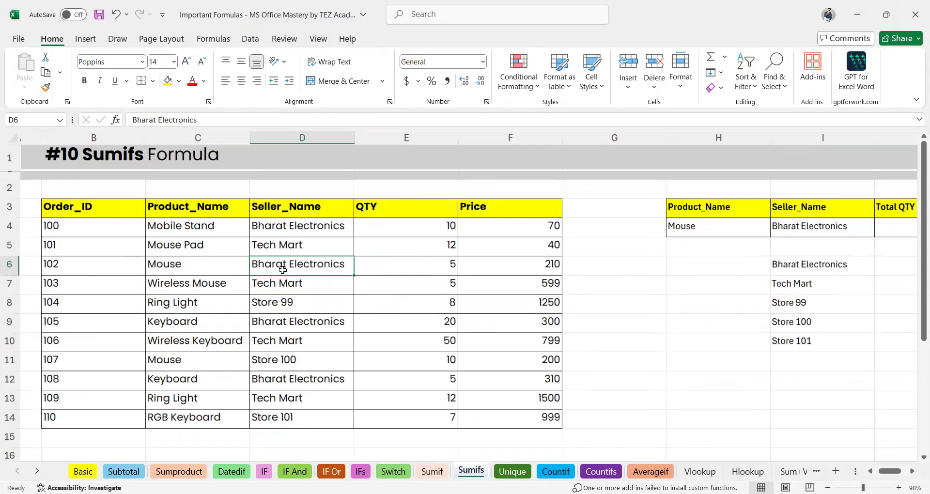
scroll(609, 263, "right", 1)
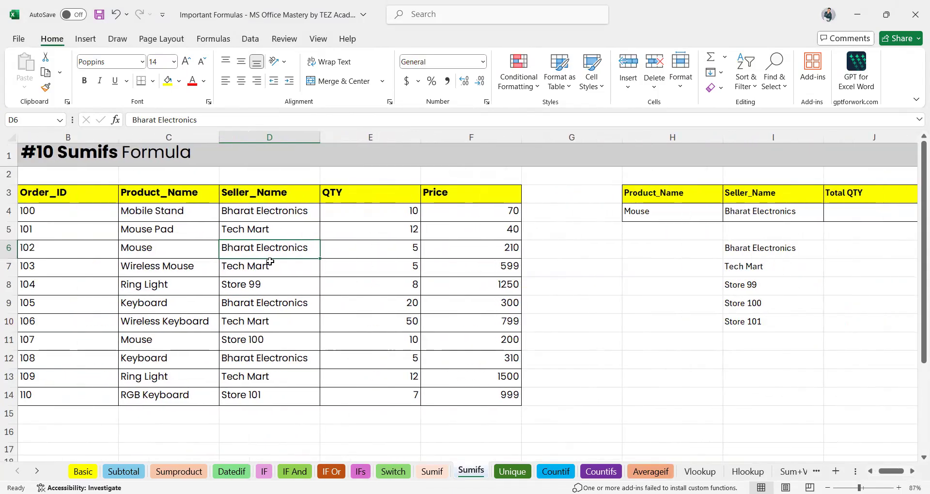
Try pasting Bharat Electronics from D6 into D11, then undo to restore Store 100.
key("ctrl+c")
left_click(236, 343)
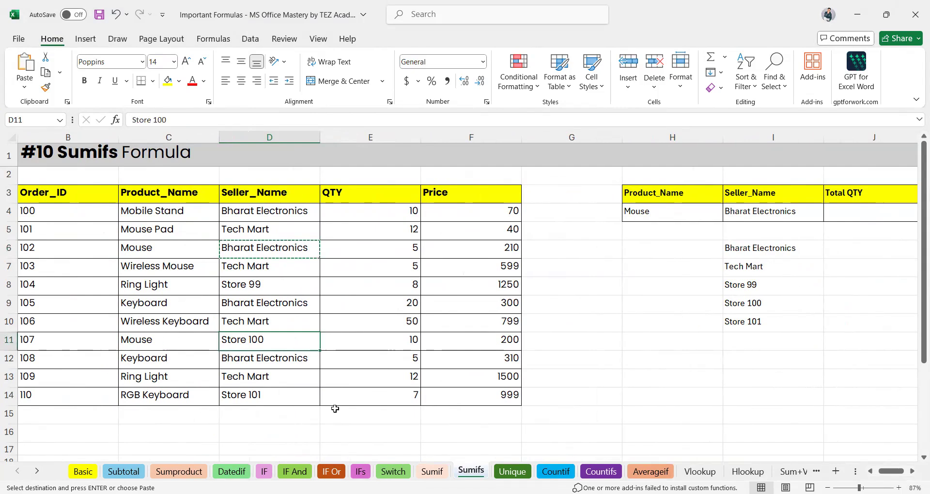
key("ctrl+v")
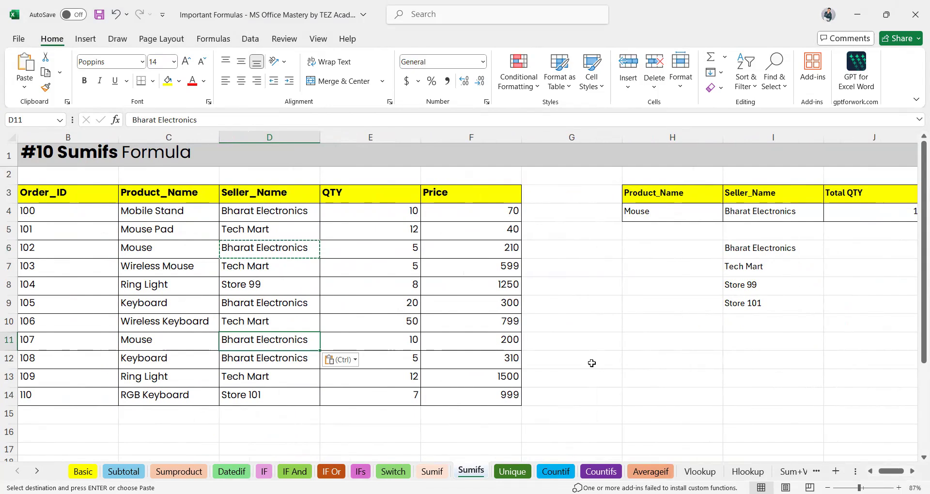
scroll(591, 364, "right", 2)
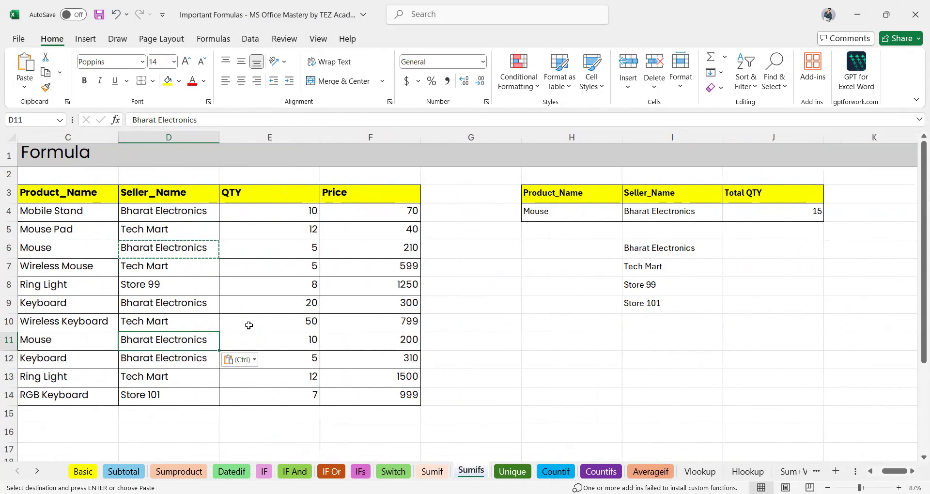
key("ctrl+z")
scroll(284, 306, "left", 1)
scroll(284, 306, "left", 1)
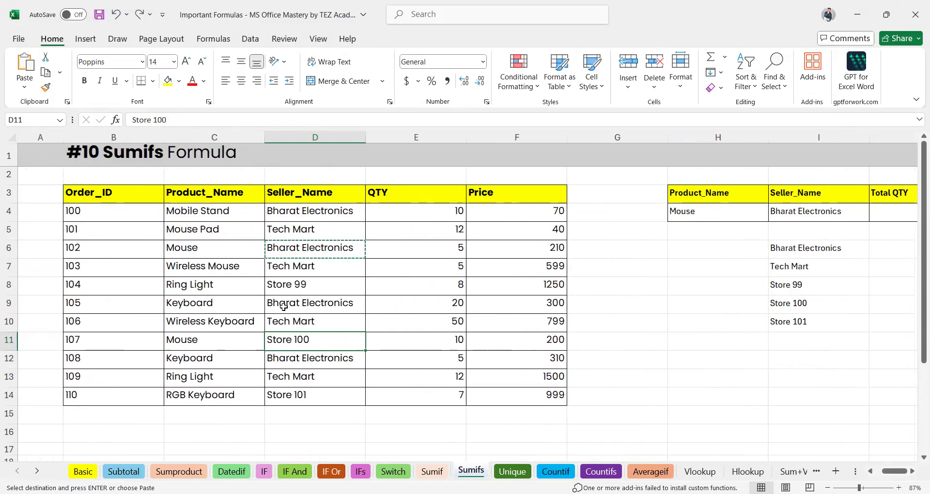
Copy Mouse Pad from C5 into H4 and check the SUMIFS result in J4.
left_click(205, 230)
key("ctrl+c")
left_click(694, 211)
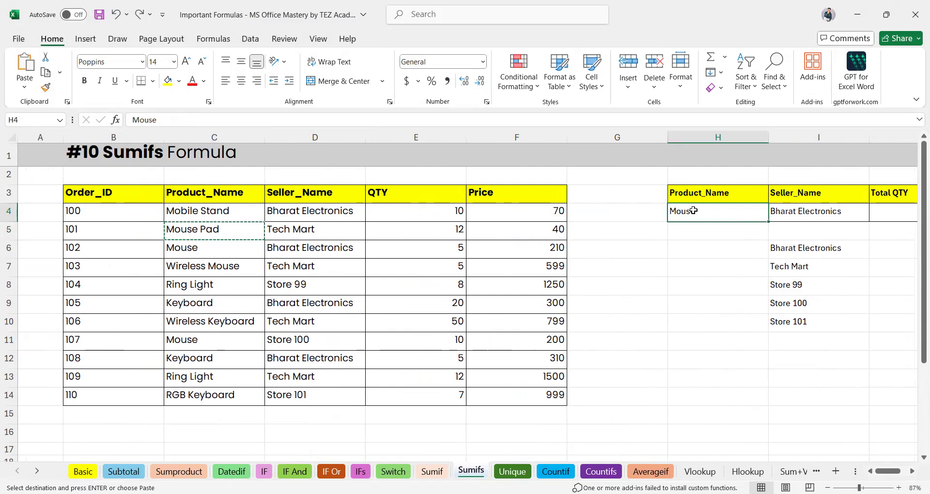
key("ctrl+v")
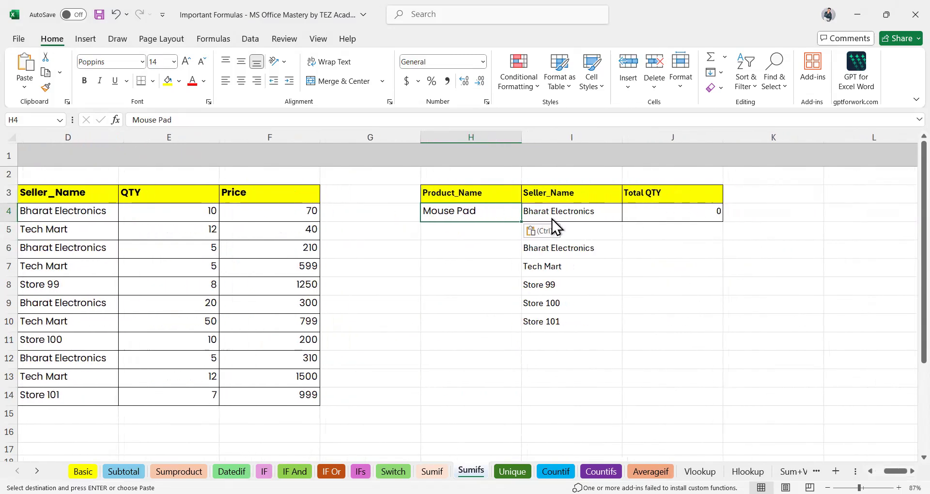
left_click(575, 218)
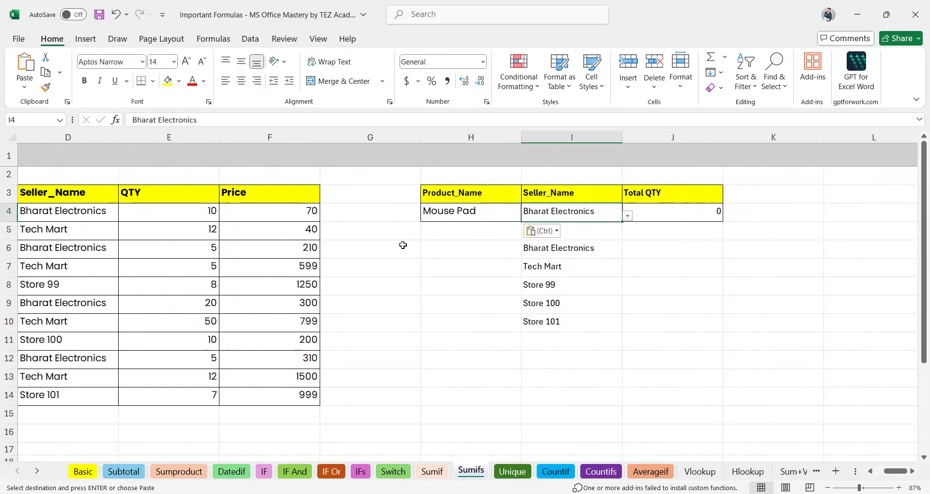
left_click(711, 218)
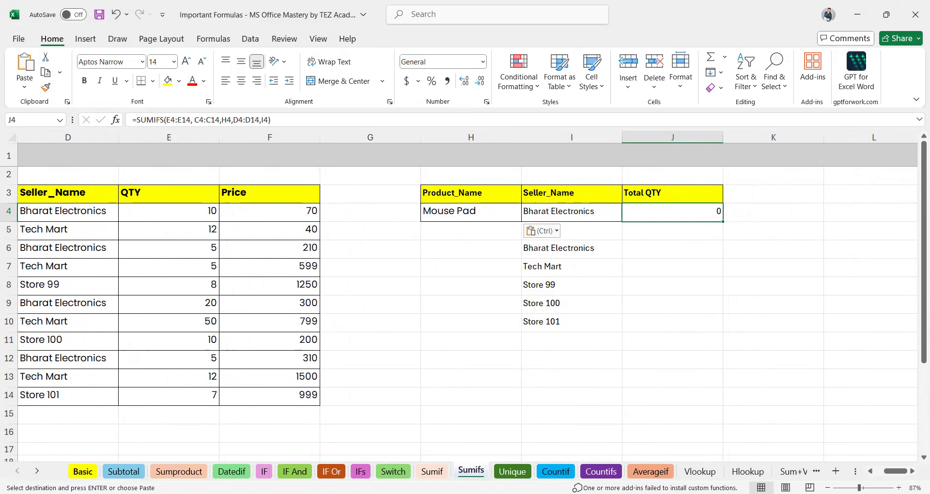
left_click(83, 471)
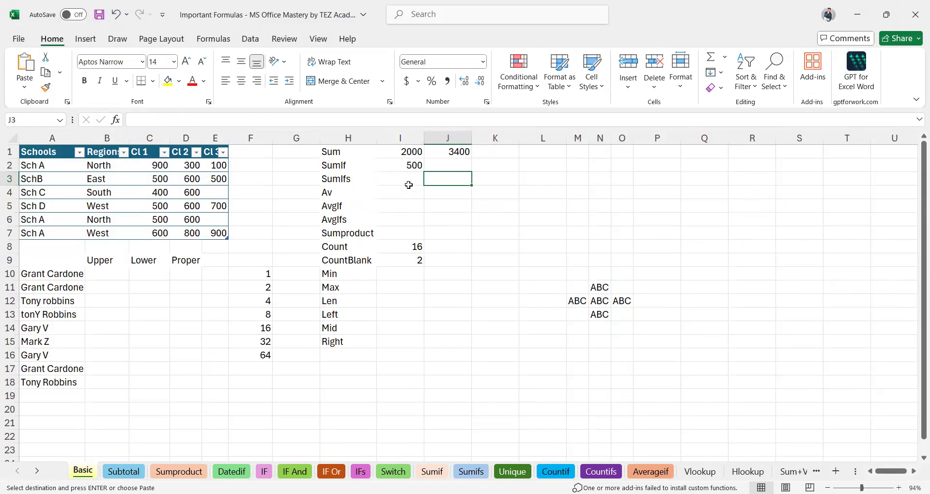
left_click(305, 151)
left_click(361, 178)
left_click(395, 191)
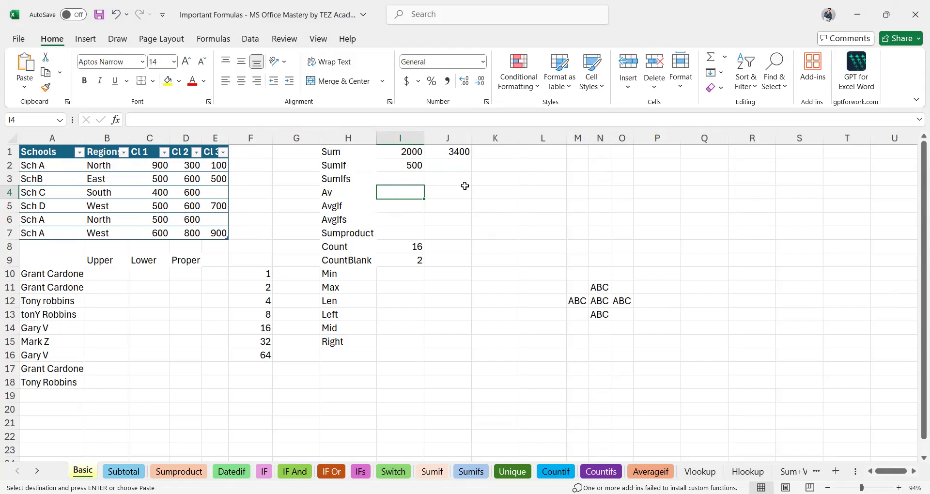
Enter 100, 200 and 300 into K4, L4 and M4.
left_click(501, 192)
type("100")
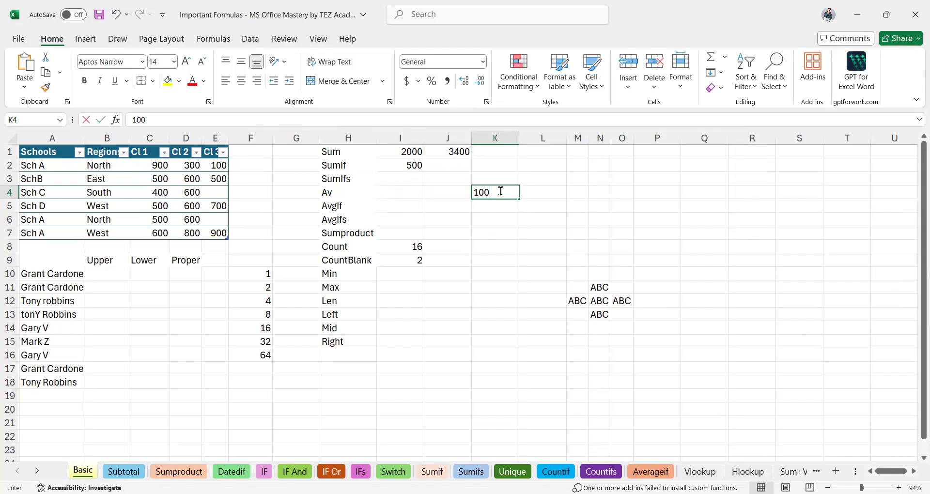
key("Tab")
type("200")
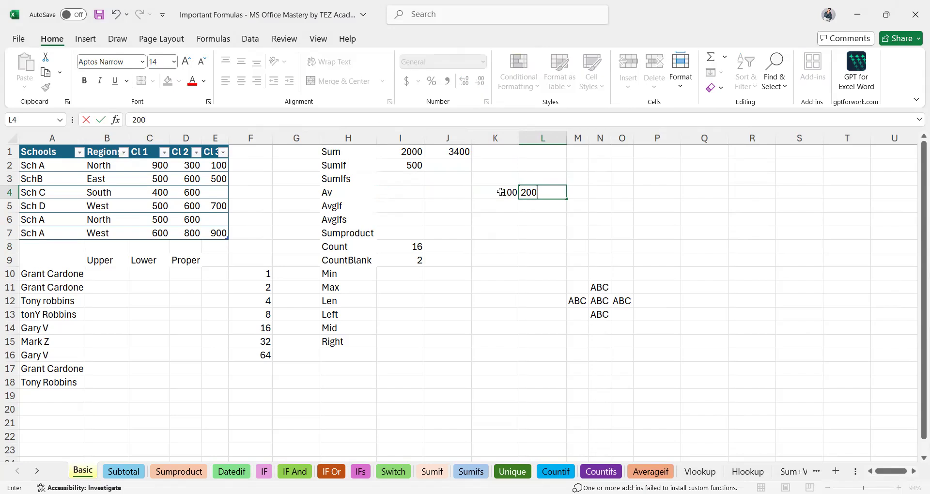
key("Tab")
type("300")
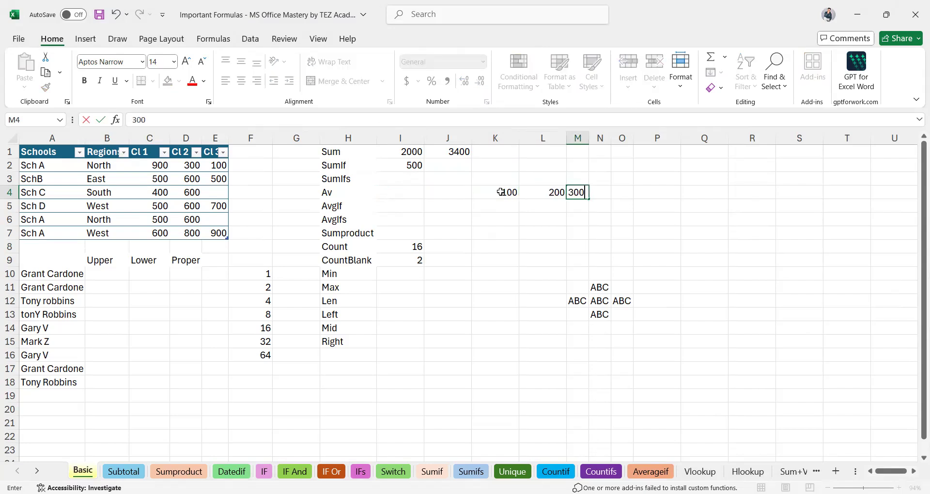
key("Tab")
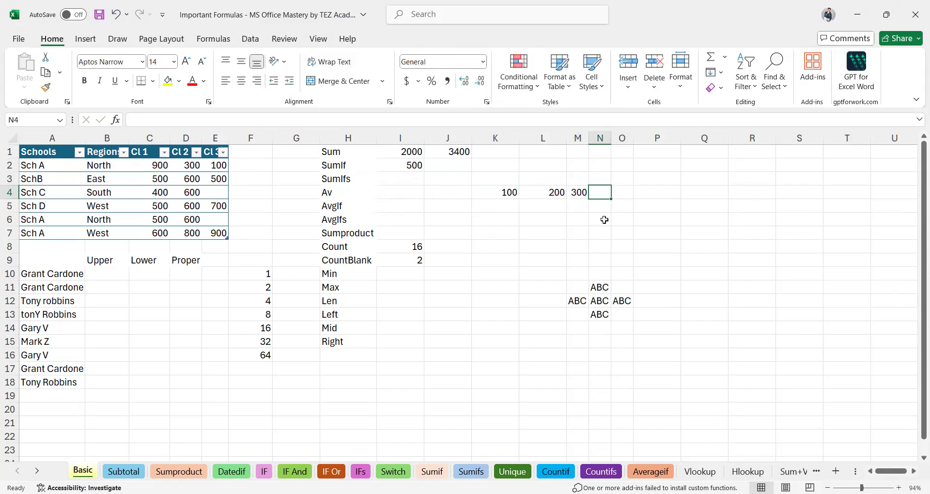
Type 100+200+300/3 into L6.
left_click(530, 223)
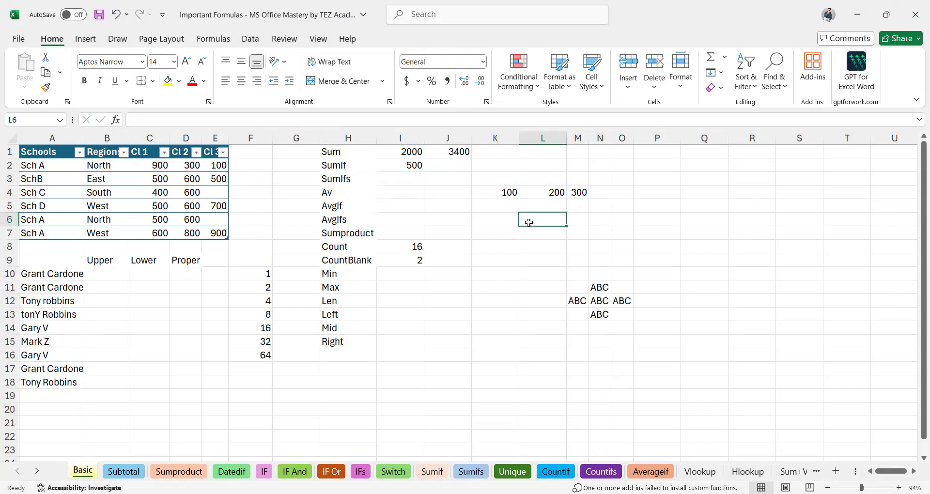
type("100")
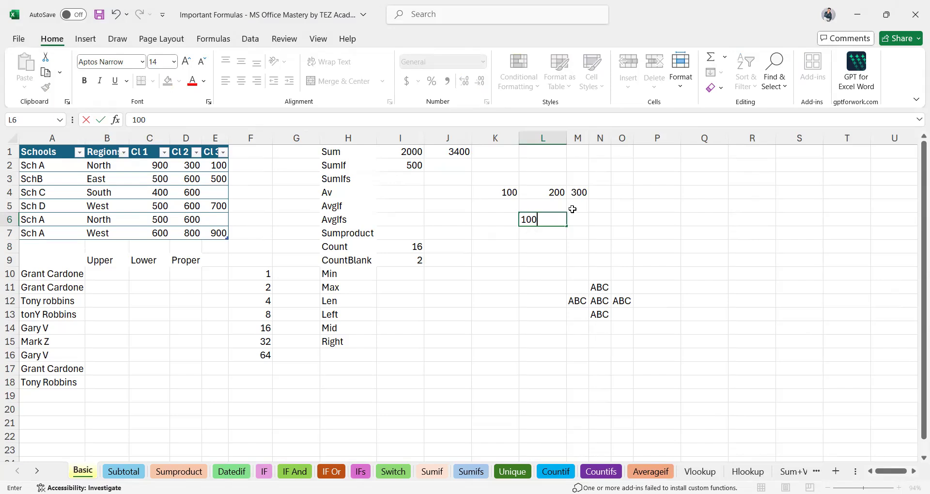
type("+200+300")
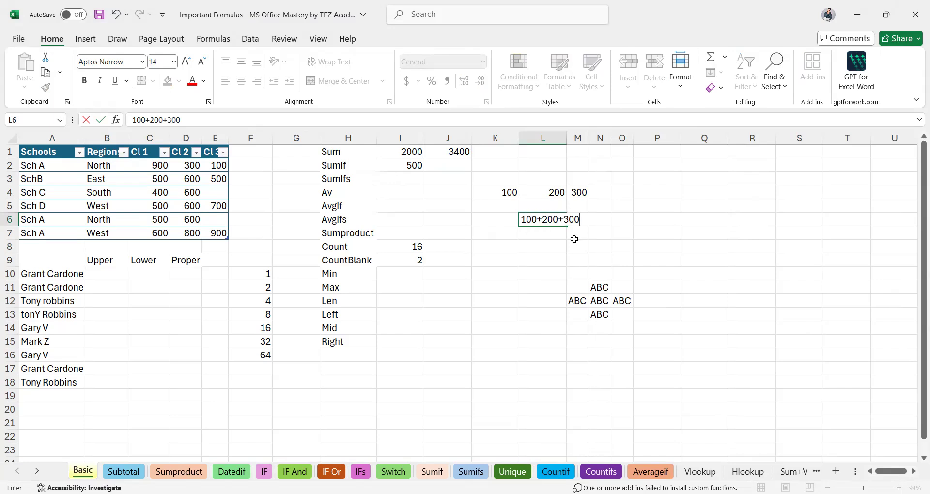
type("/")
type("3")
key("Return")
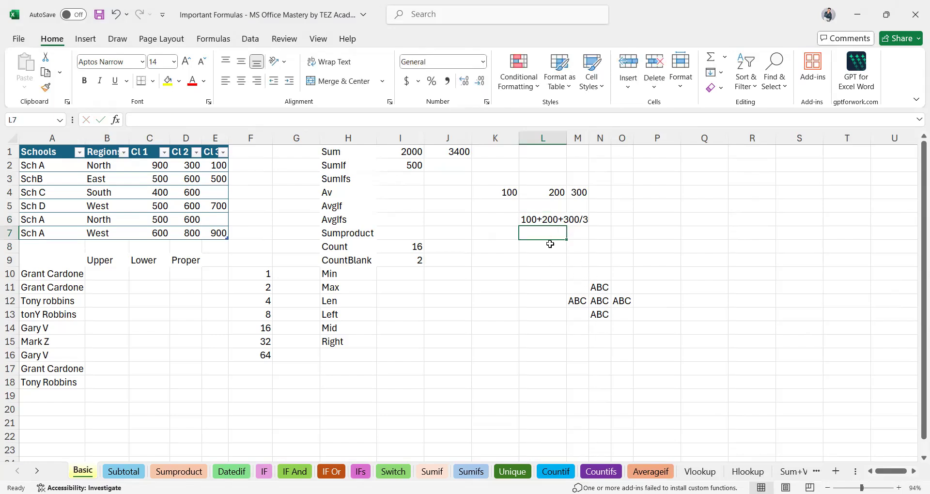
Turn L6 into the formula =100+200+300/3 so it shows 400.
scroll(547, 245, "up", 7)
left_click(560, 204)
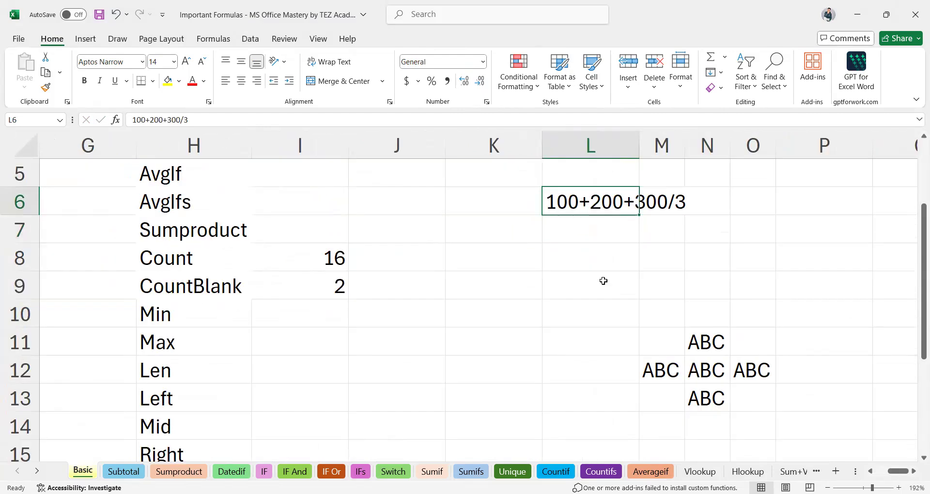
double_click(578, 198)
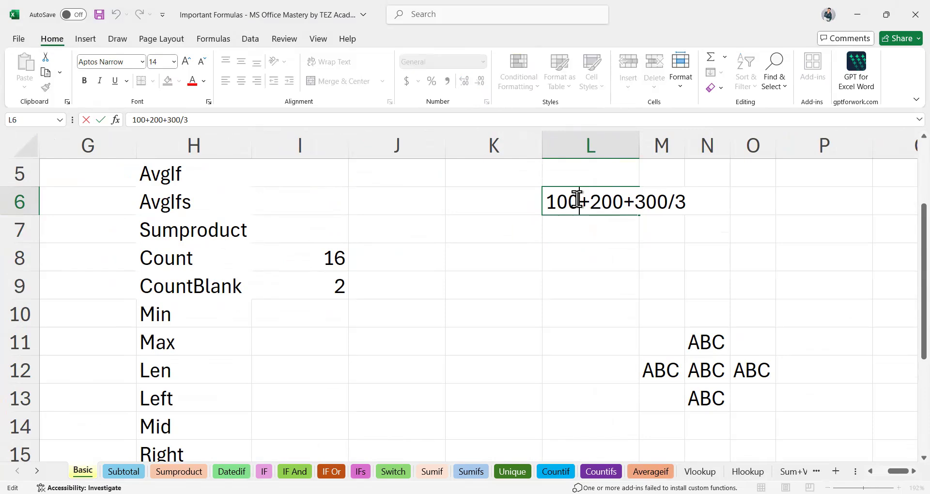
key("Home")
type("=")
key("Return")
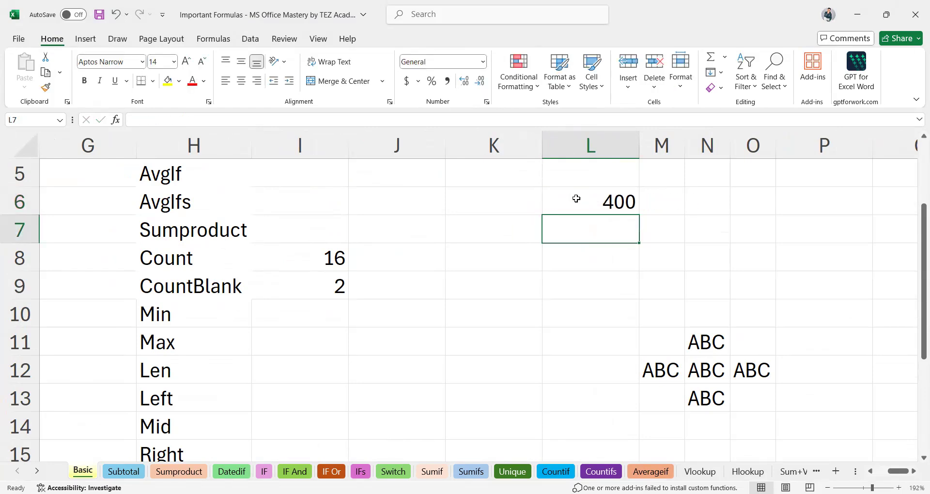
left_click(593, 199)
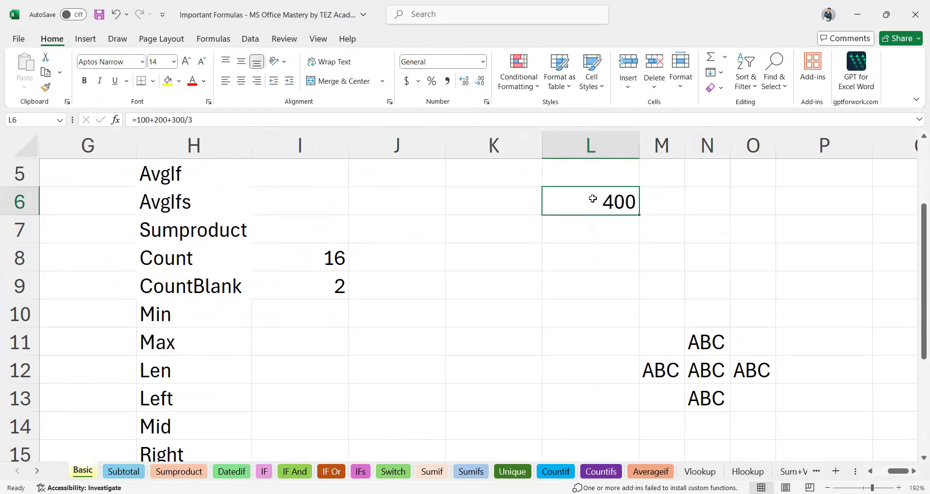
scroll(569, 227, "left", 5)
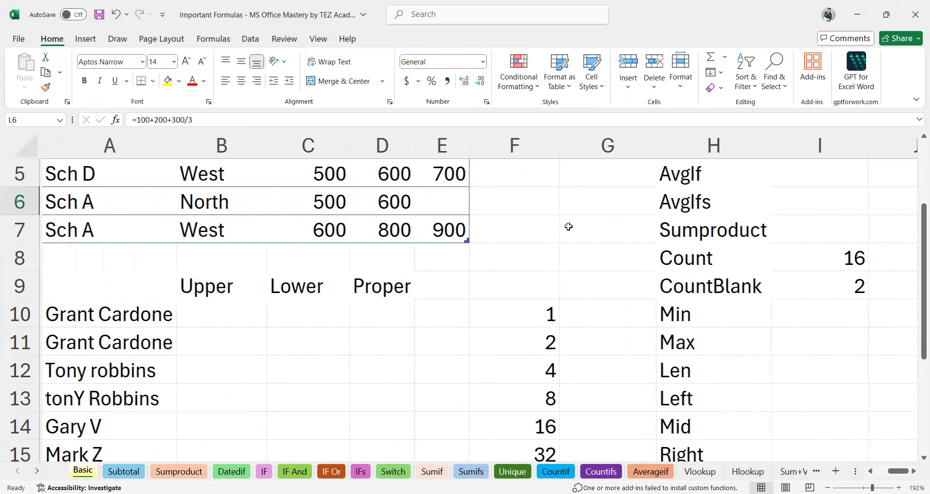
scroll(569, 226, "up", 2)
scroll(567, 226, "down", 2)
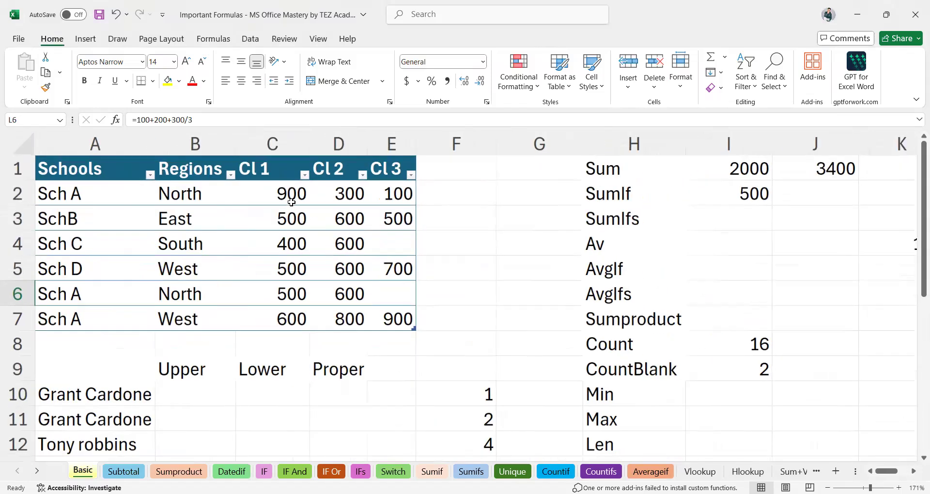
Start an AVERAGE formula in I4 beside Av.
left_click(284, 193)
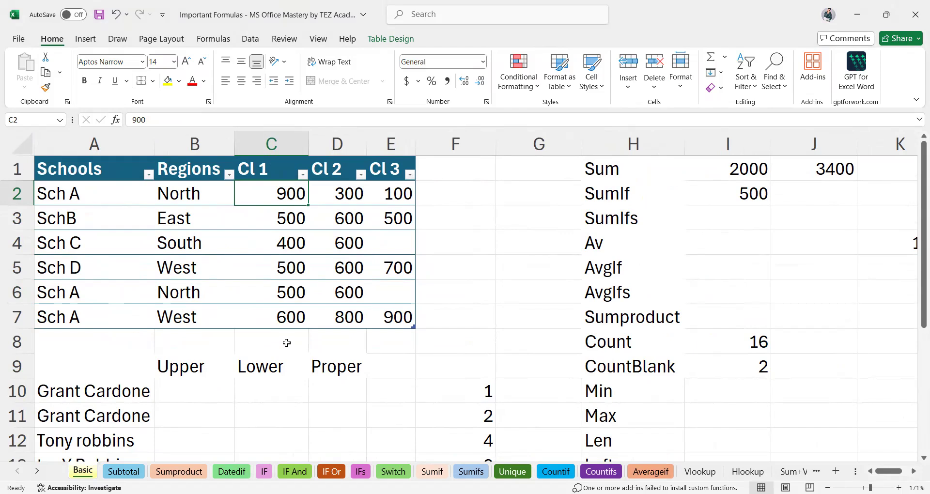
left_click(708, 244)
type("=")
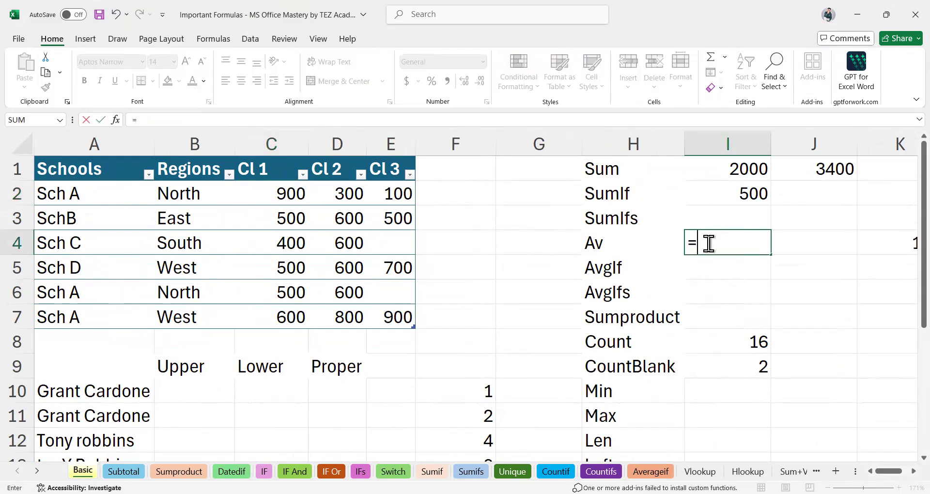
type("av")
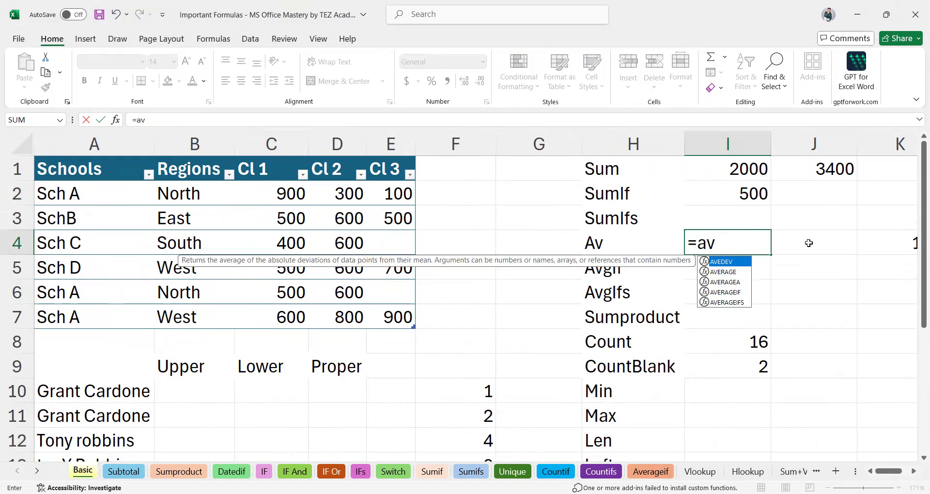
key("Down")
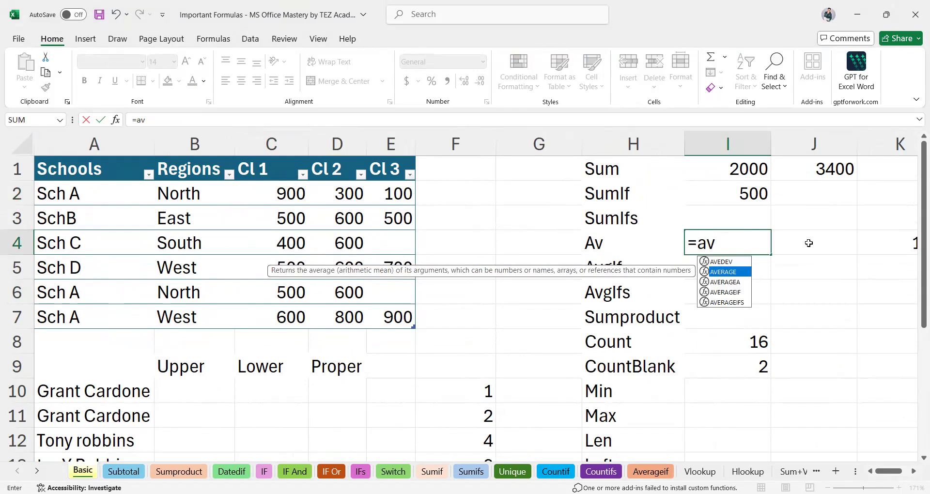
key("Tab")
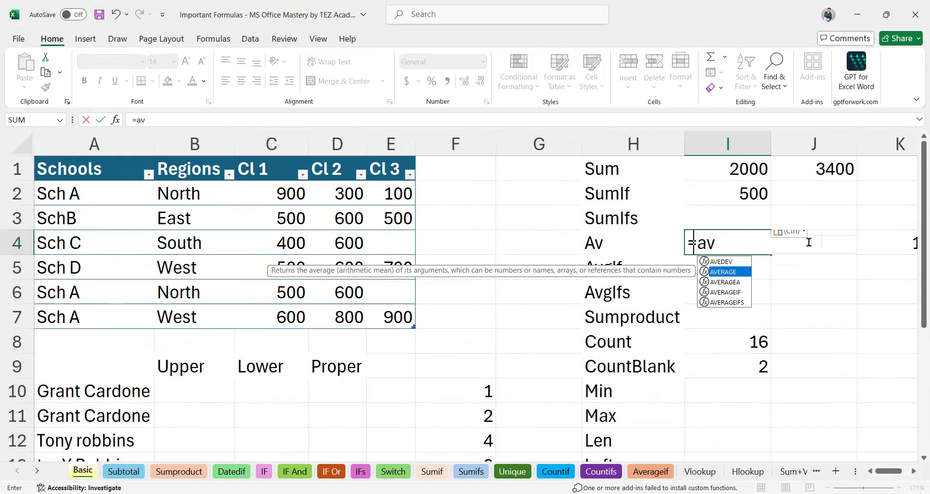
key("Tab")
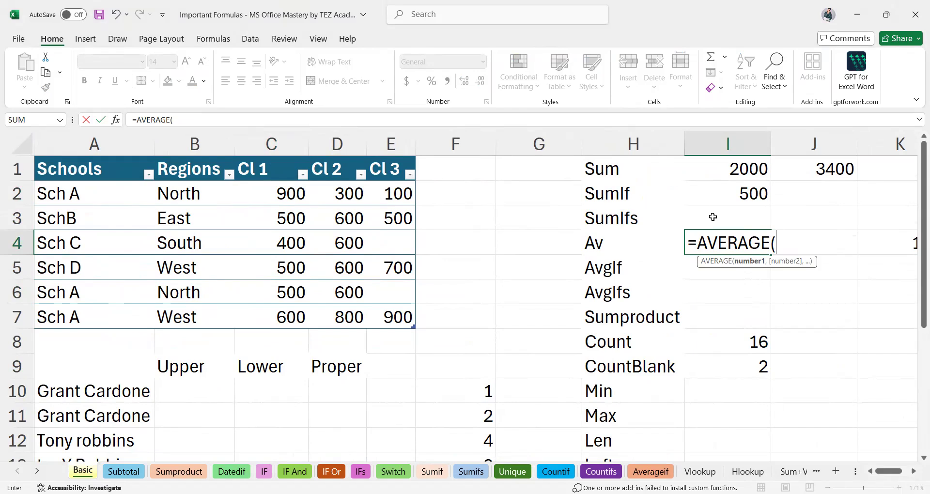
Complete the AVERAGE over the Cl 1 column so I4 shows 566.6667.
left_click_drag(286, 194, 286, 222)
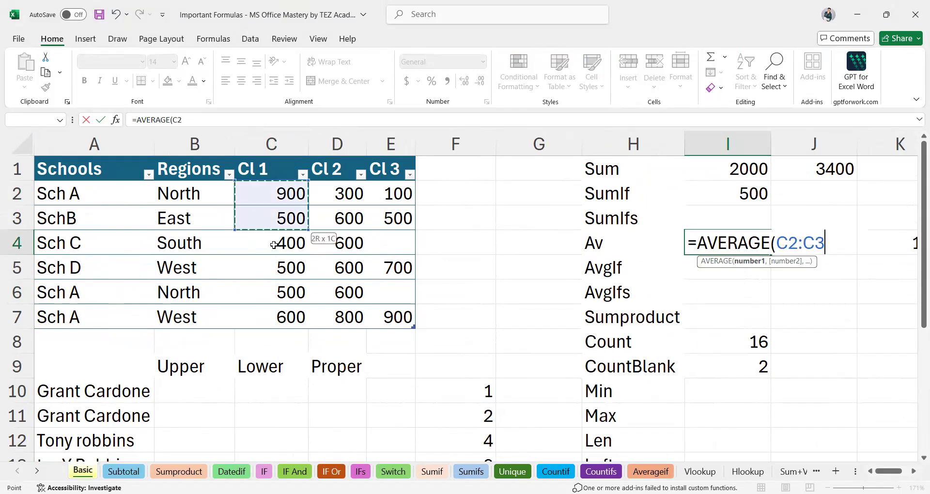
left_click_drag(273, 308, 273, 308)
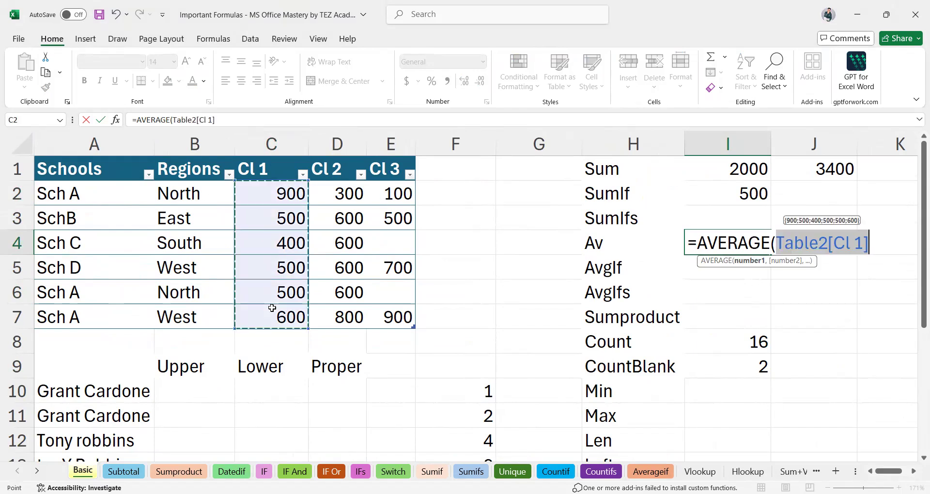
type(")")
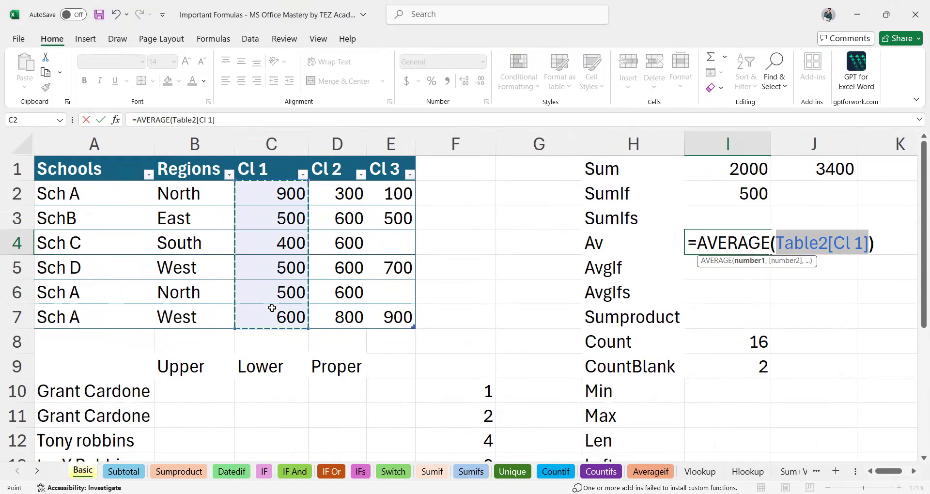
key("Return")
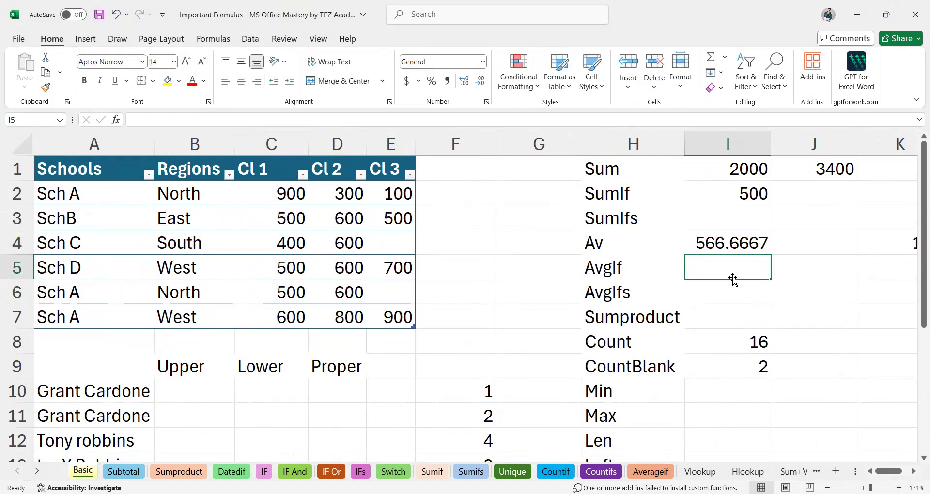
left_click(697, 247)
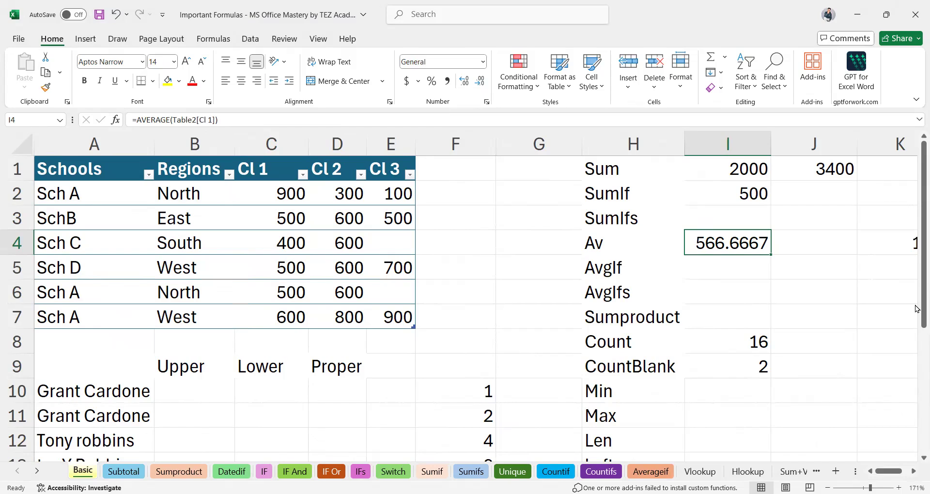
left_click(729, 274)
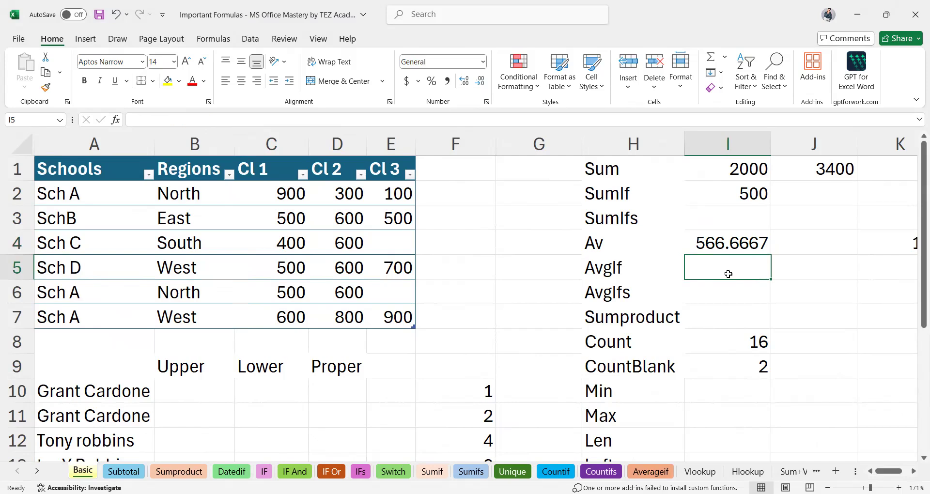
left_click(671, 474)
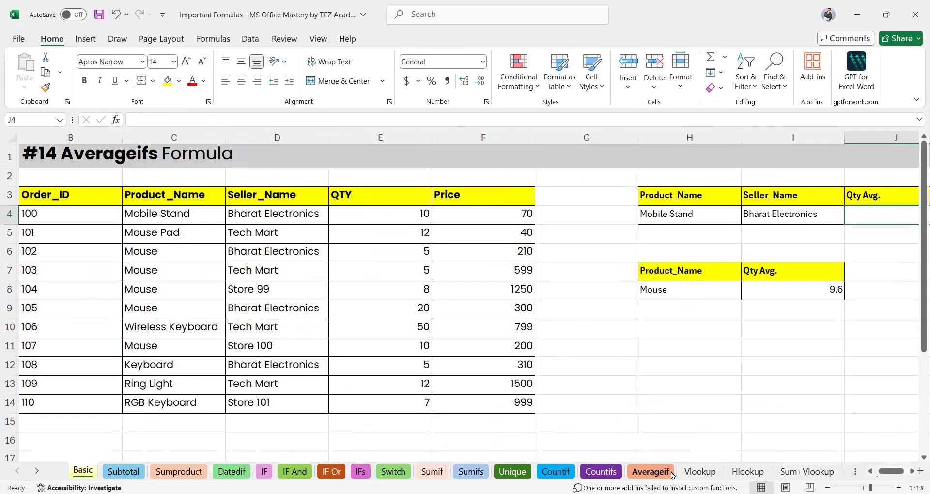
scroll(814, 380, "right", 2)
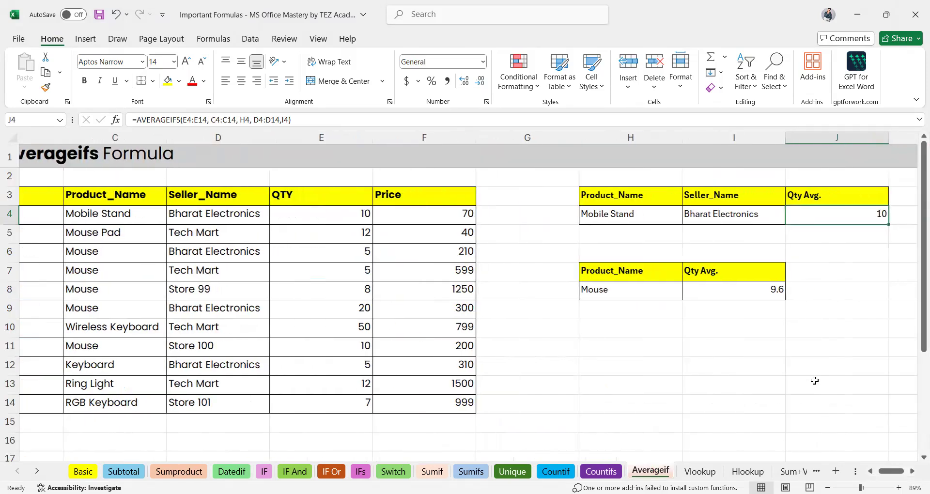
left_click(695, 302)
left_click(647, 286)
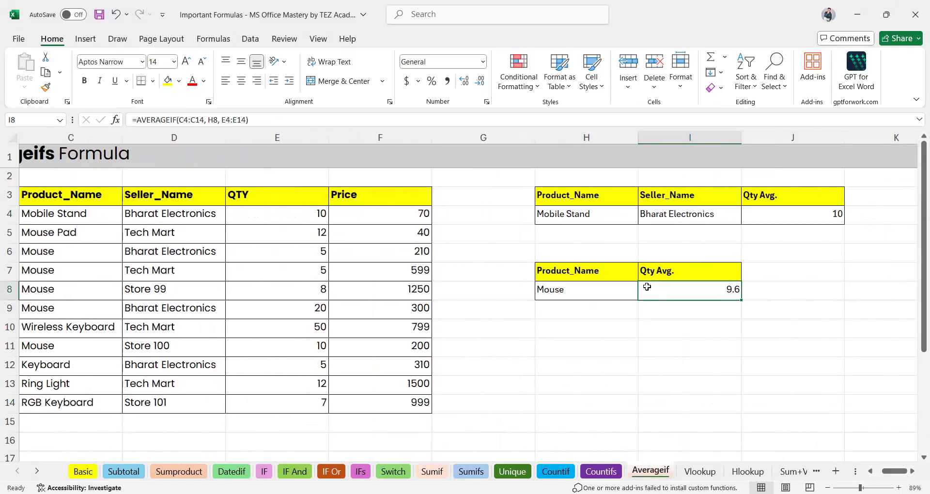
scroll(647, 287, "left", 2)
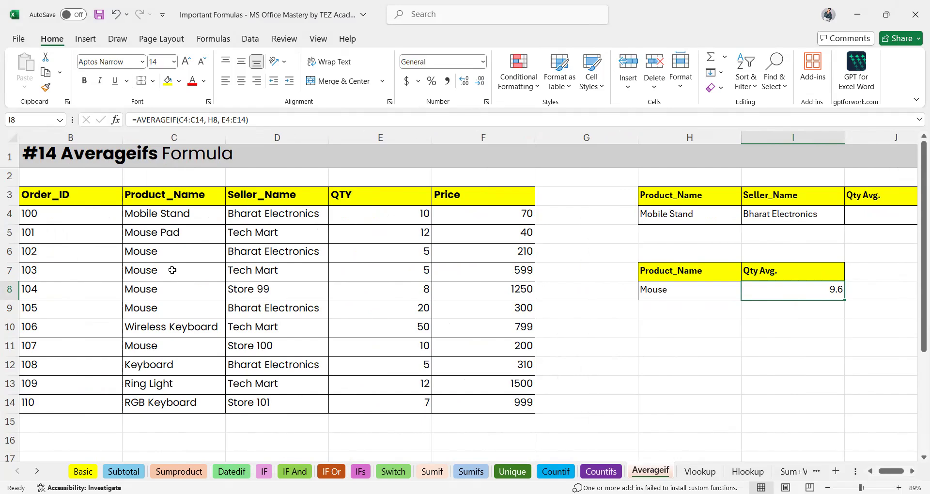
double_click(757, 296)
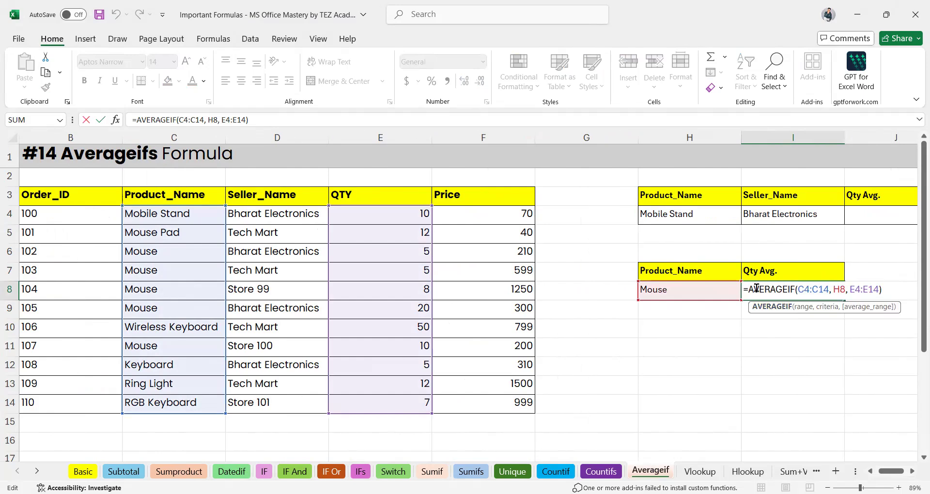
left_click_drag(746, 290, 791, 290)
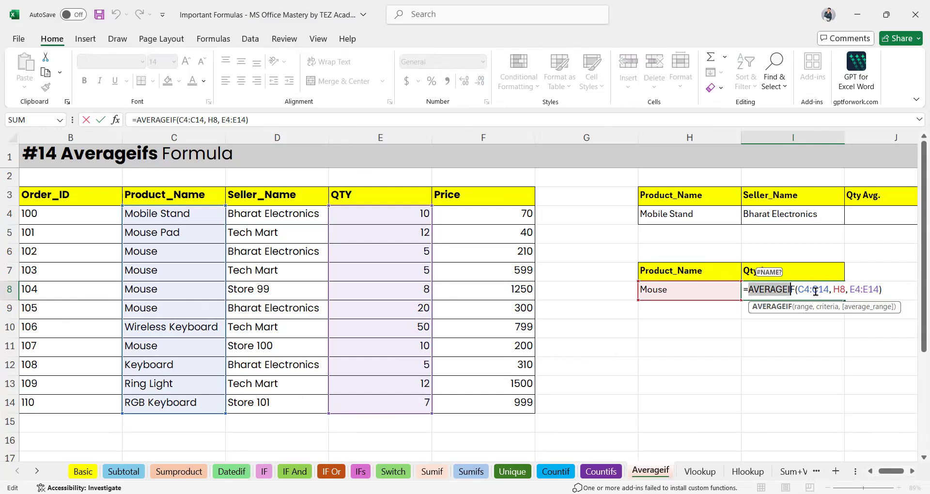
left_click(830, 290)
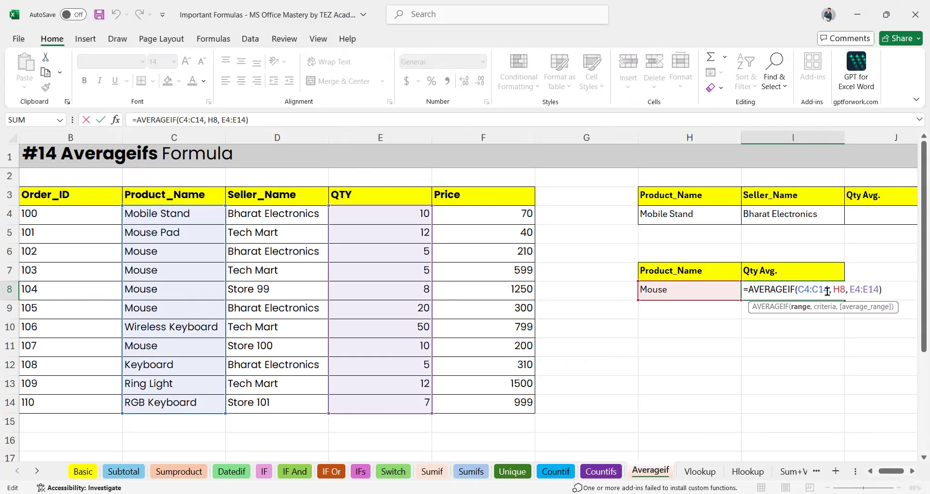
left_click_drag(829, 289, 799, 295)
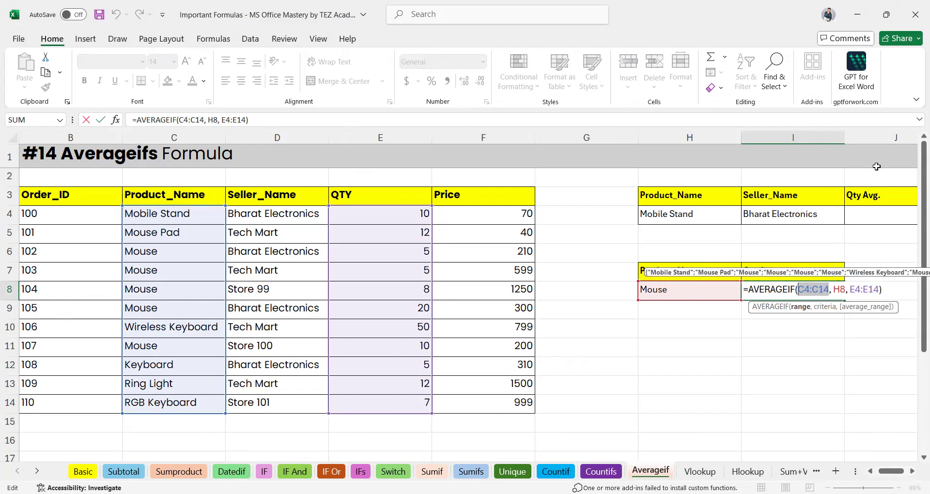
left_click(841, 286)
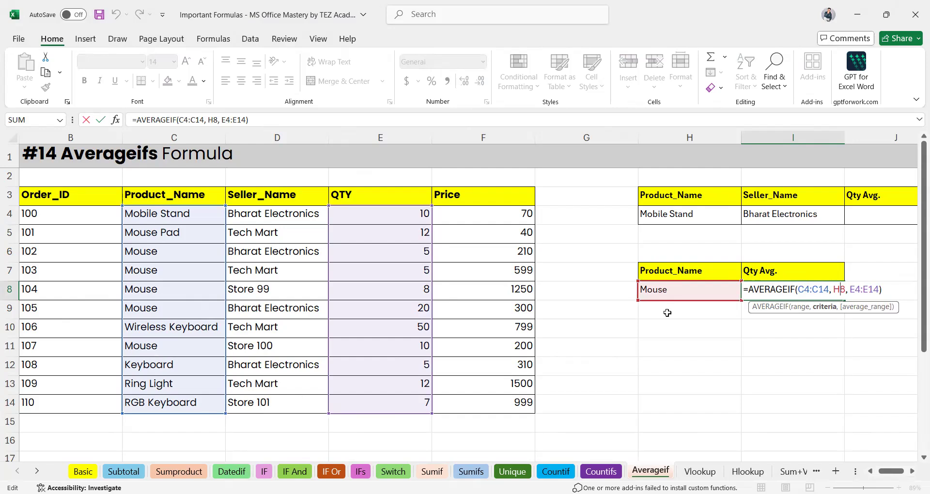
left_click_drag(851, 289, 880, 289)
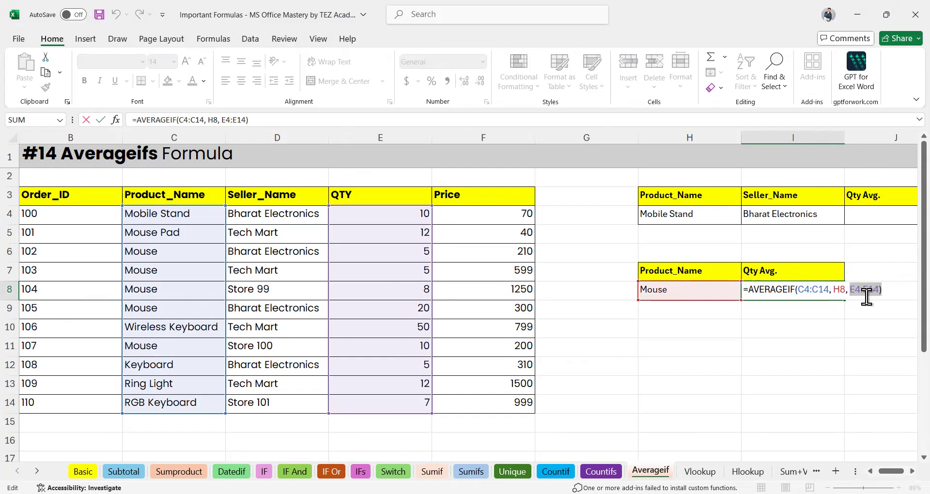
key("Return")
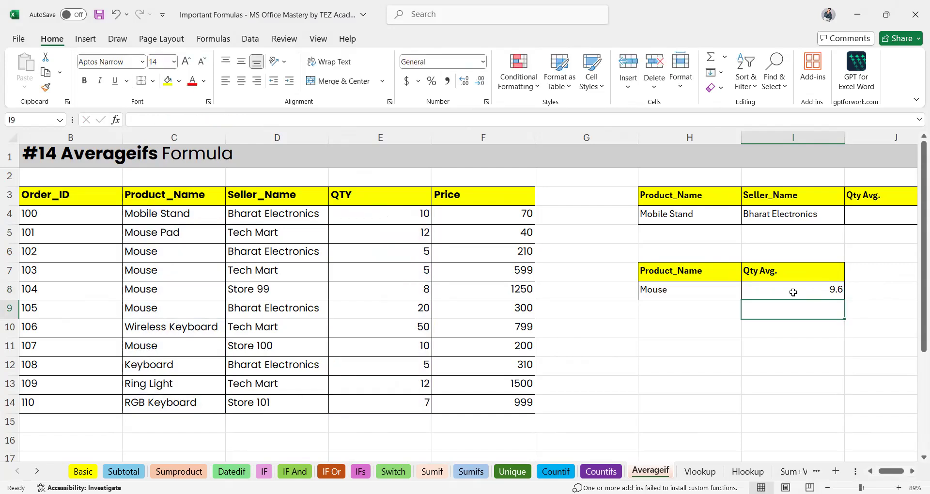
key("Up")
key("Up")
key("Up")
key("Up")
key("Up")
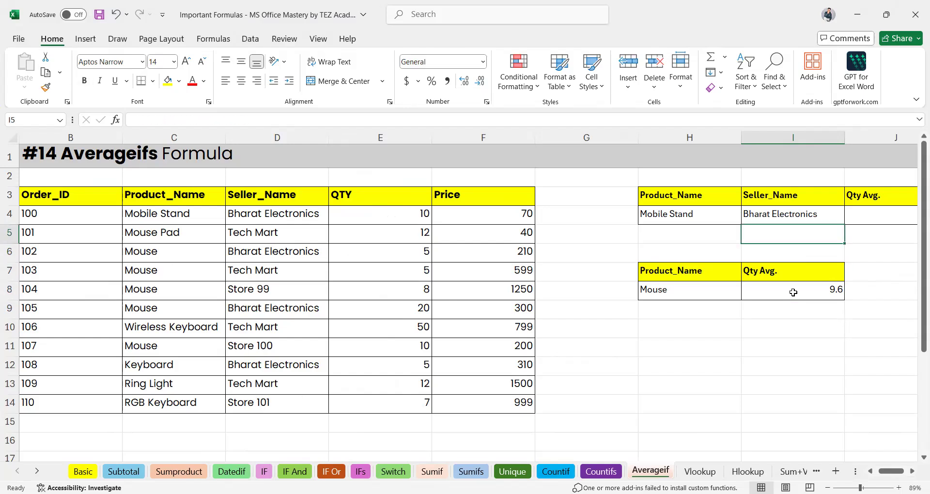
scroll(793, 293, "right", 2)
scroll(793, 292, "right", 2)
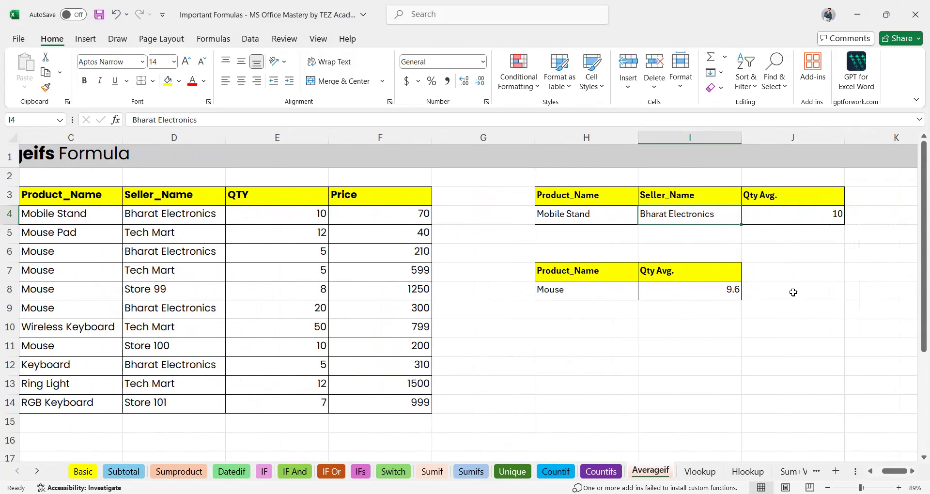
double_click(809, 223)
scroll(807, 246, "up", 3)
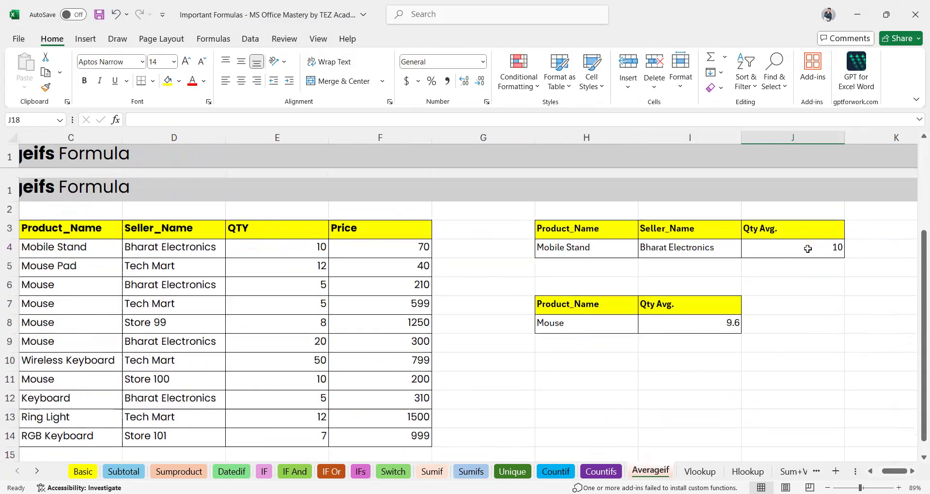
left_click(792, 240)
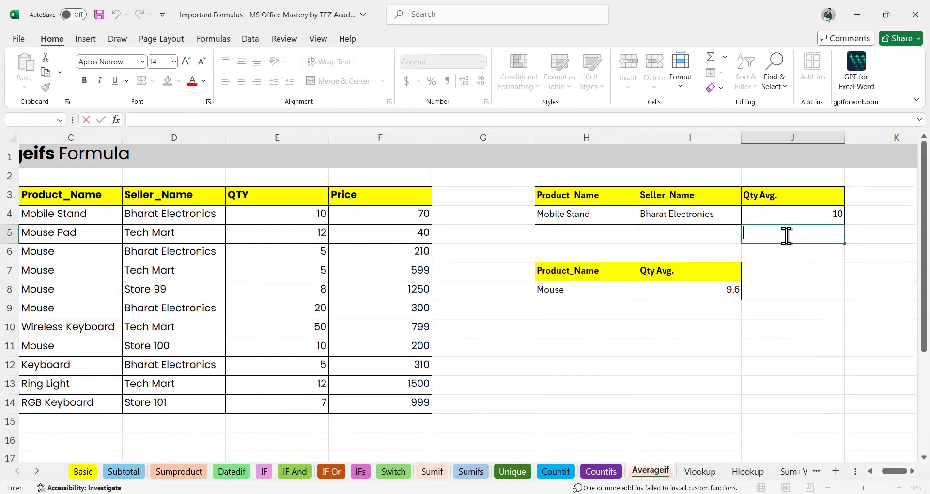
double_click(772, 217)
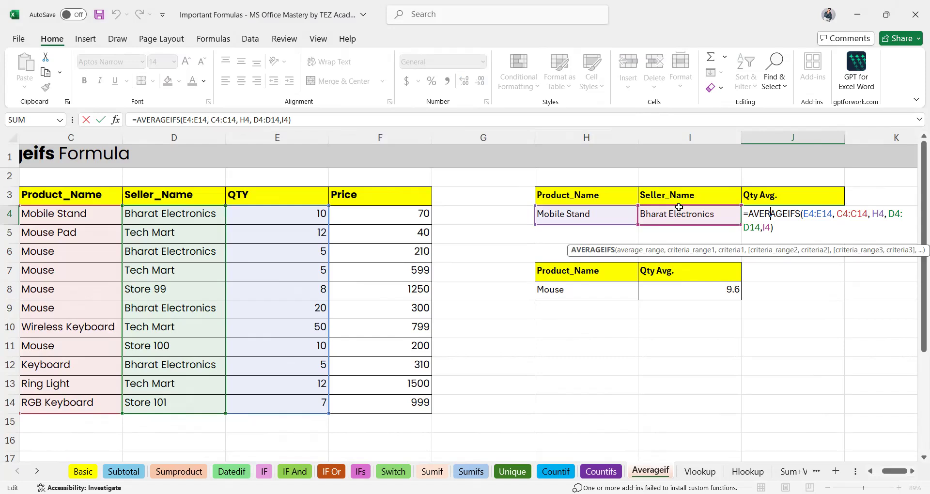
key("Return")
left_click(778, 216)
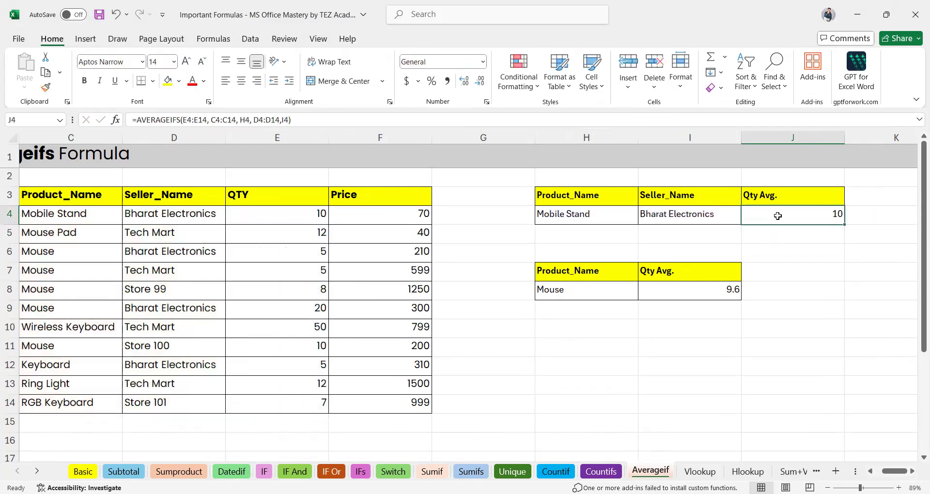
left_click(684, 220)
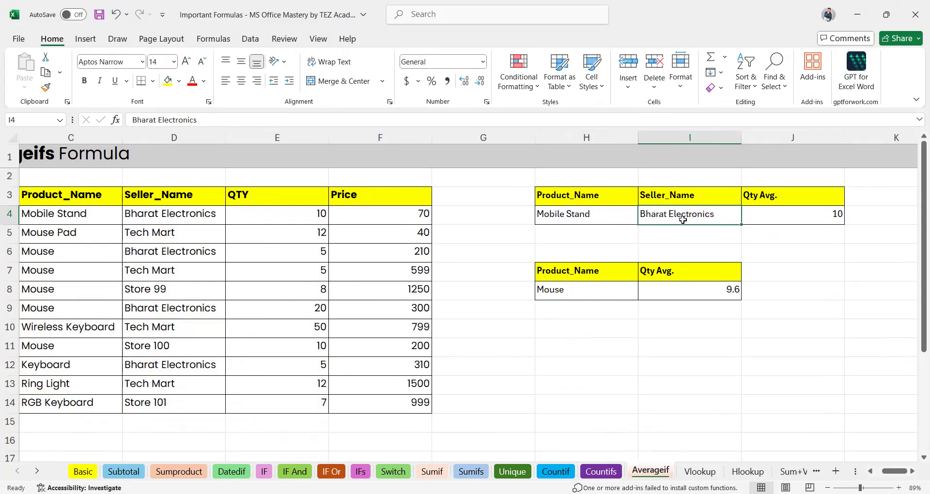
key("Right")
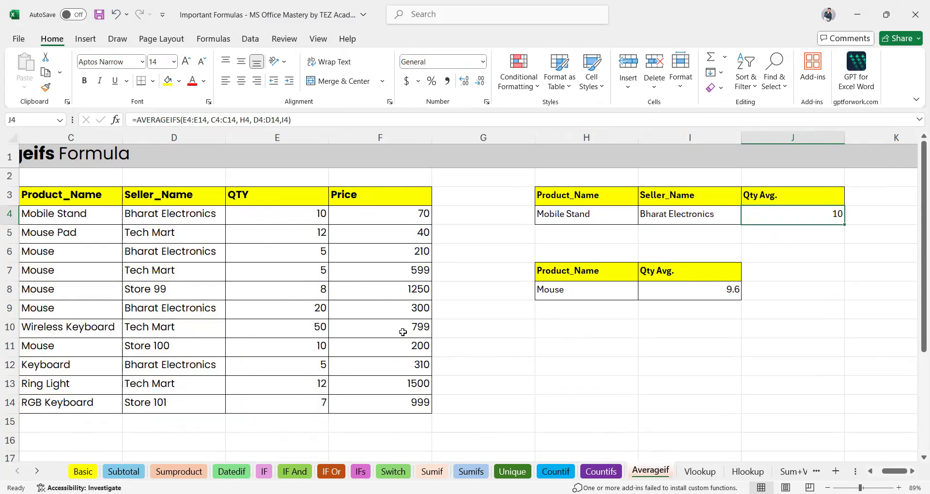
Switch between the Basic and Sumproduct sheets, ending back on Basic.
left_click(83, 471)
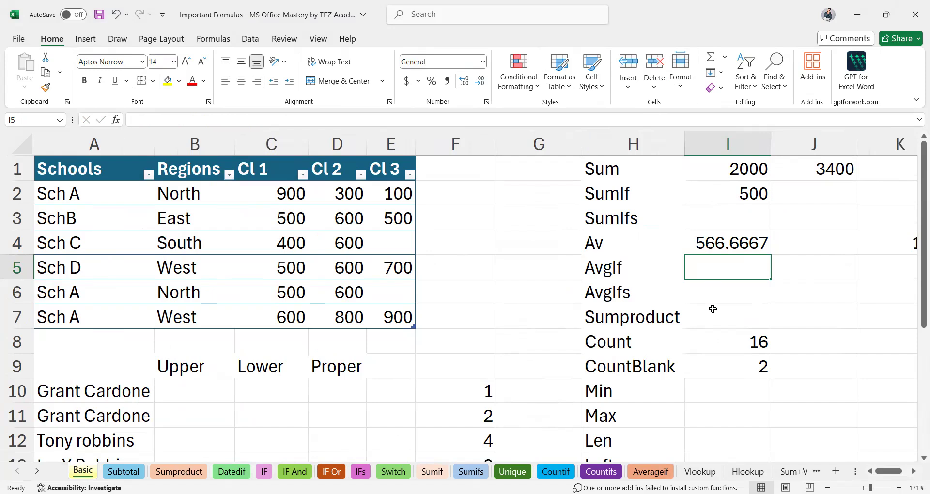
left_click(712, 309)
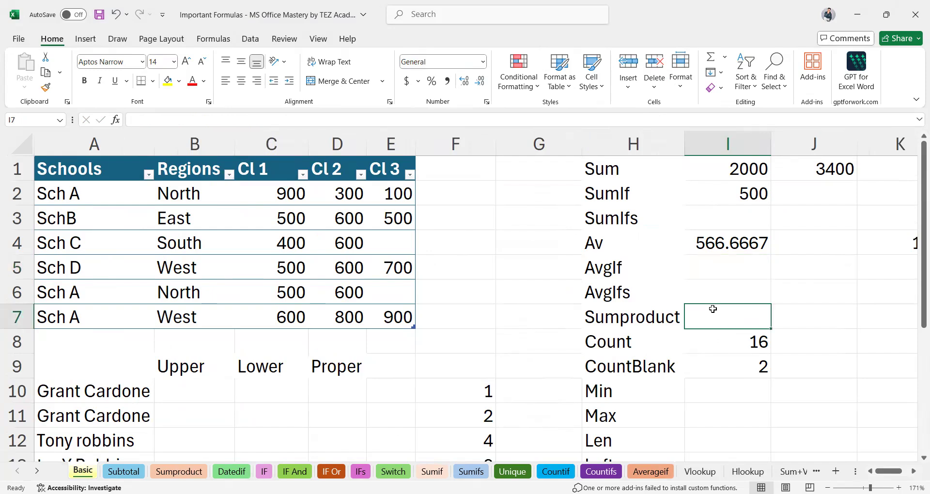
left_click(178, 472)
scroll(442, 372, "down", 3, "ctrl")
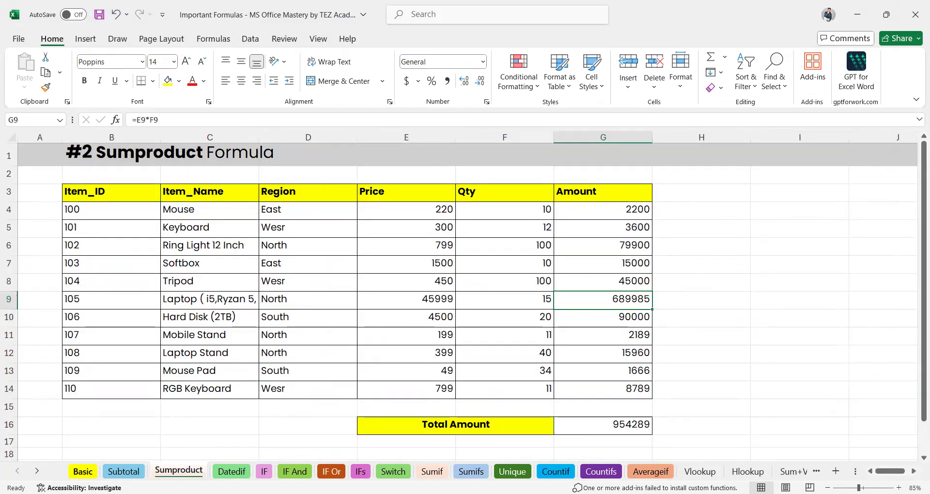
left_click(83, 472)
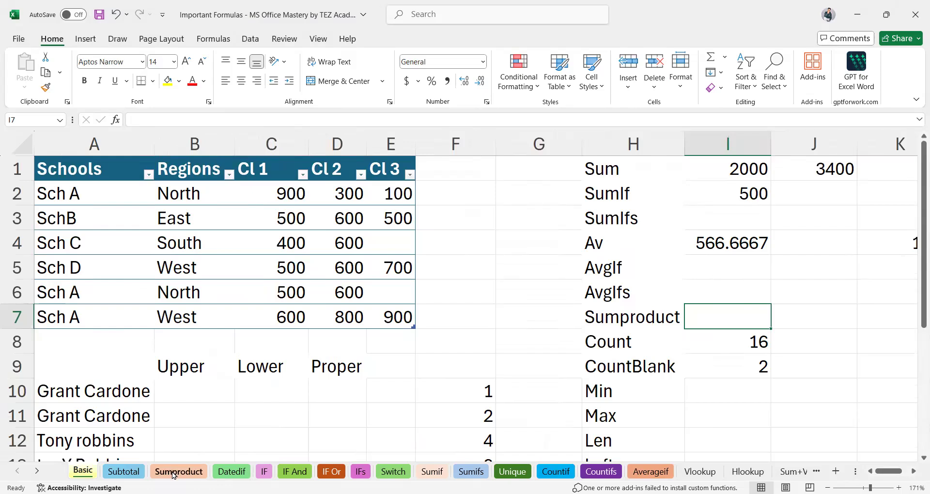
left_click(174, 474)
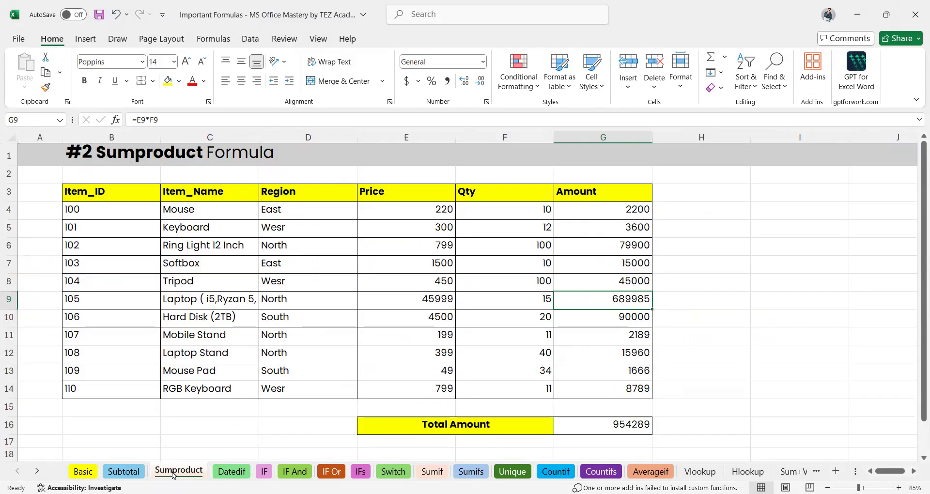
left_click(83, 474)
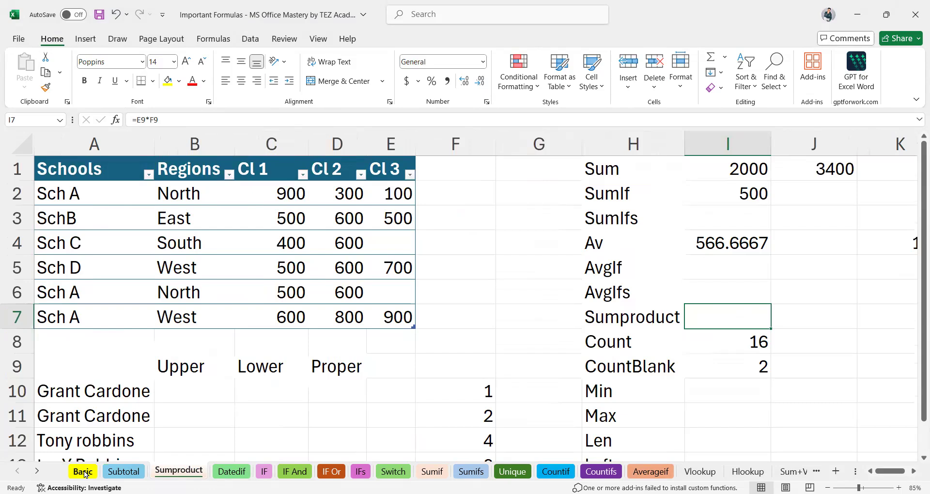
Inspect the Count and COUNTBLANK formulas in I8 and I9 and the empty Min cell I10.
left_click(725, 349)
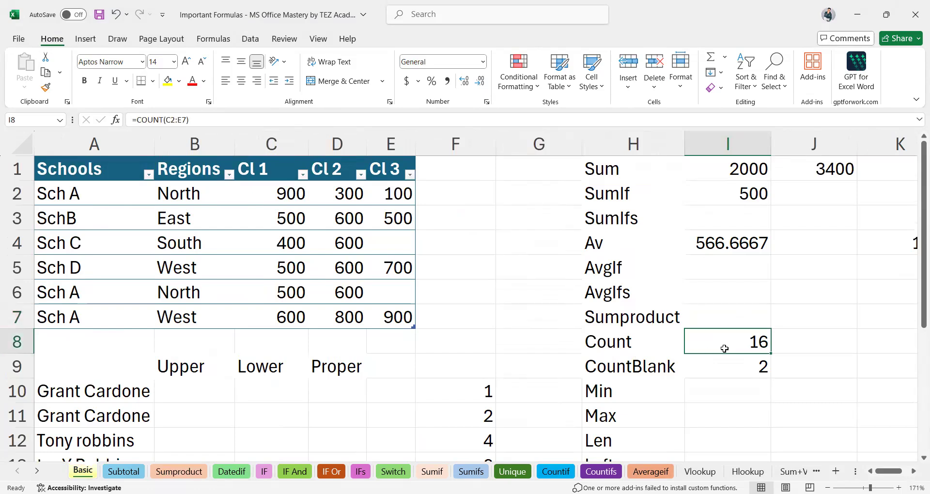
scroll(725, 349, "down", 1)
scroll(667, 302, "up", 1)
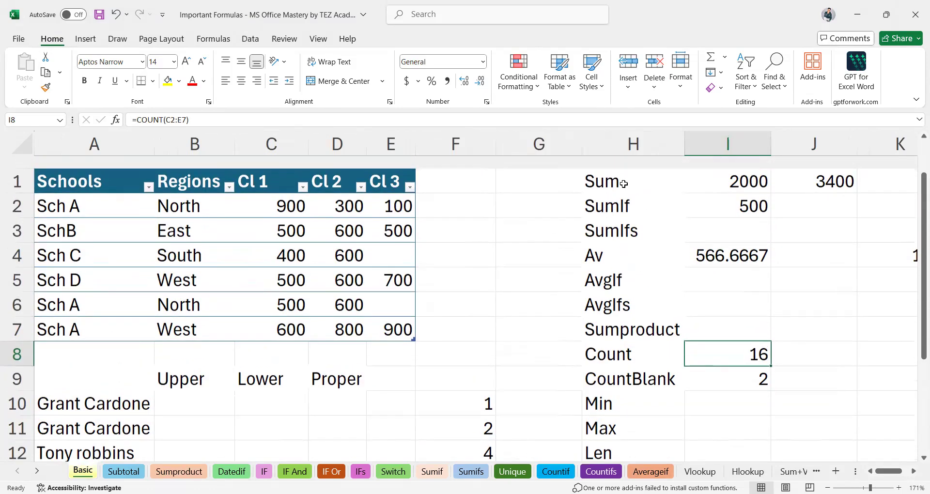
left_click(607, 176)
scroll(606, 176, "down", 3)
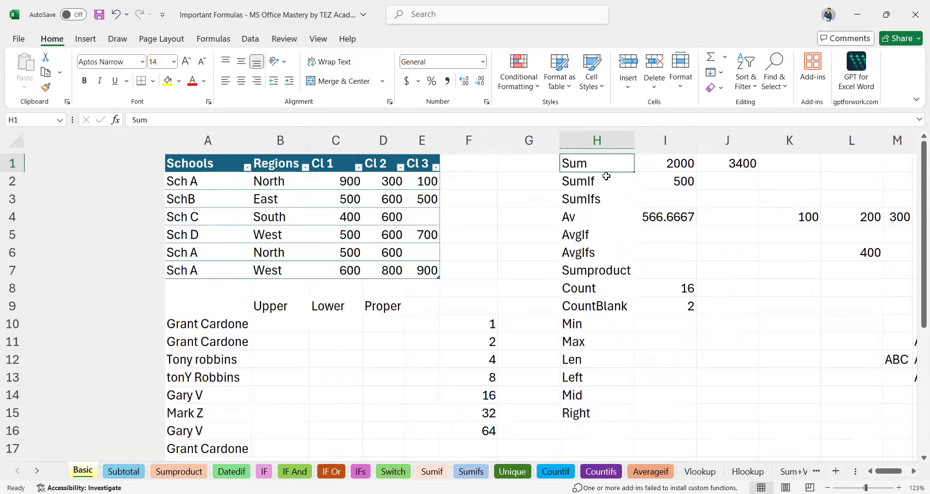
left_click(519, 319)
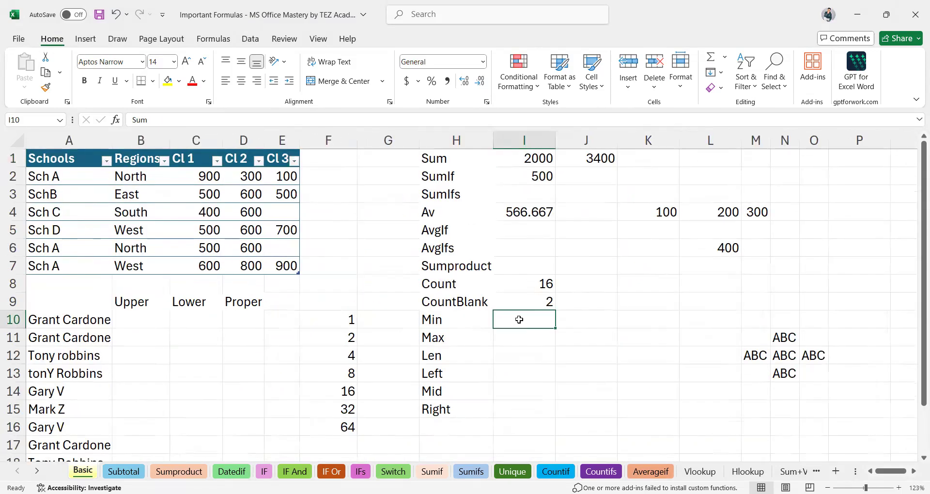
left_click(541, 286)
left_click(542, 300)
left_click(533, 319)
scroll(533, 319, "up", 3)
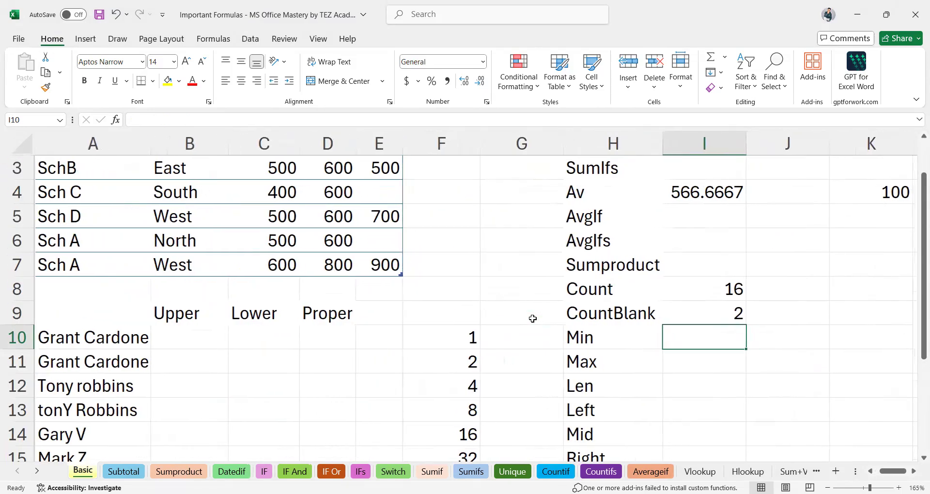
scroll(533, 319, "down", 2)
left_click(688, 323)
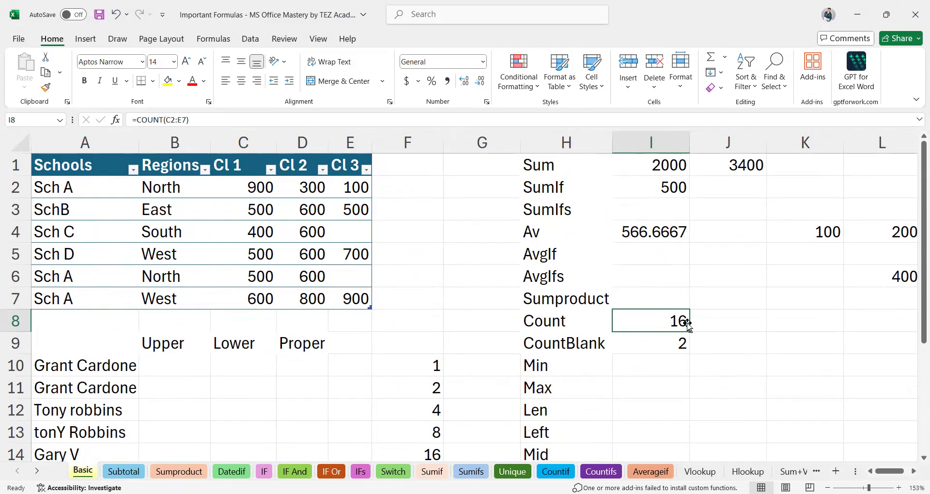
Enter =COUNT(Table2) in I8 so the count covers the whole table, giving 16.
type("=")
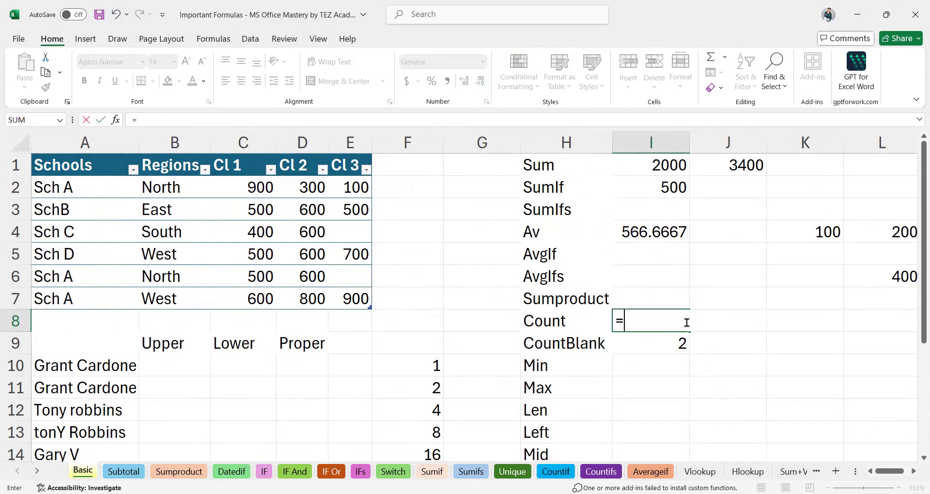
type("count")
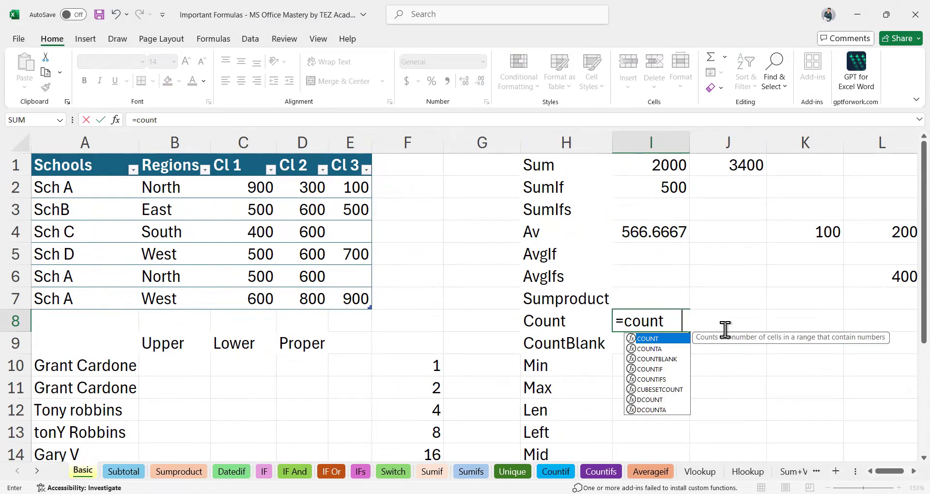
key("Tab")
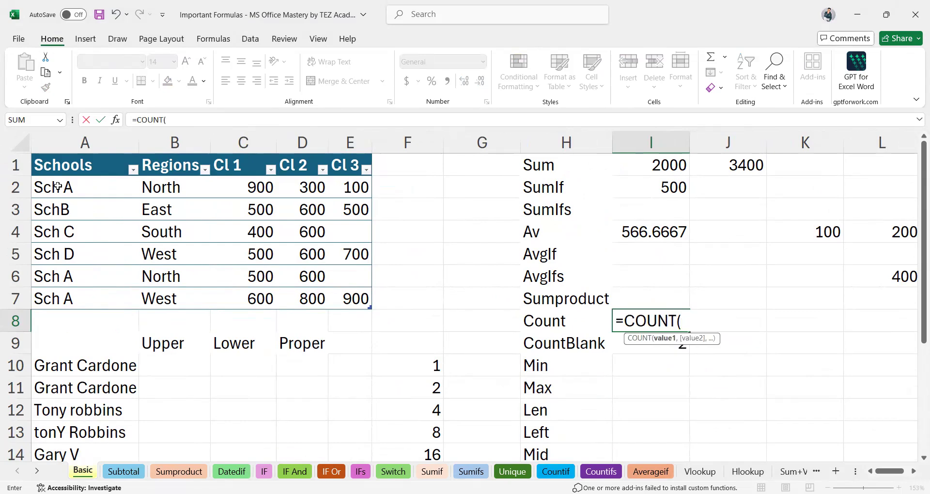
left_click_drag(57, 187, 336, 294)
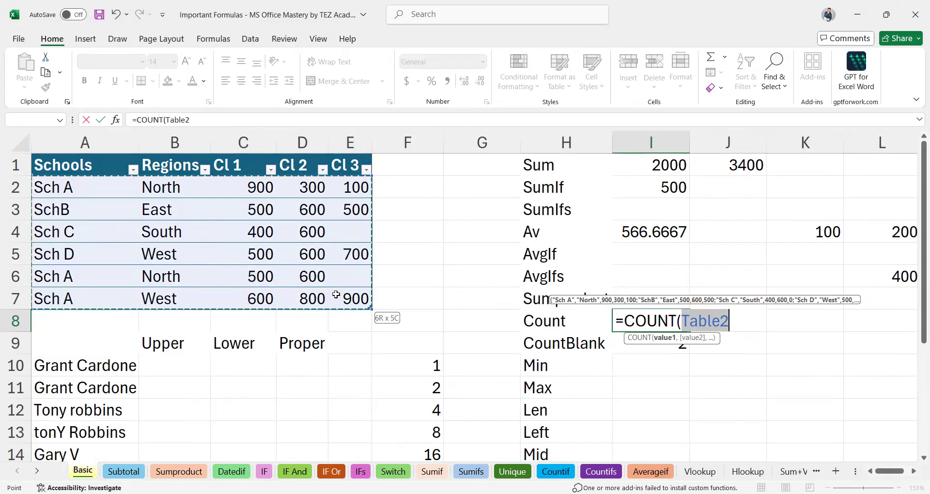
type(")")
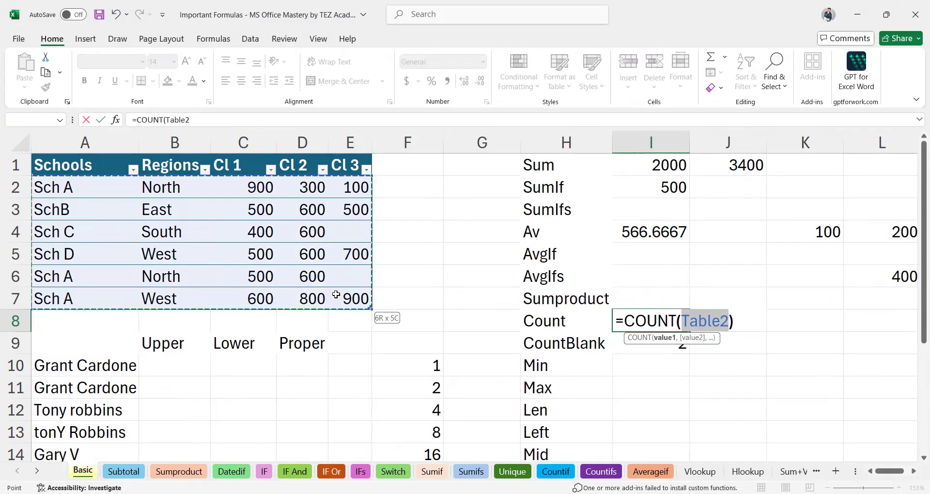
key("Return")
left_click(675, 323)
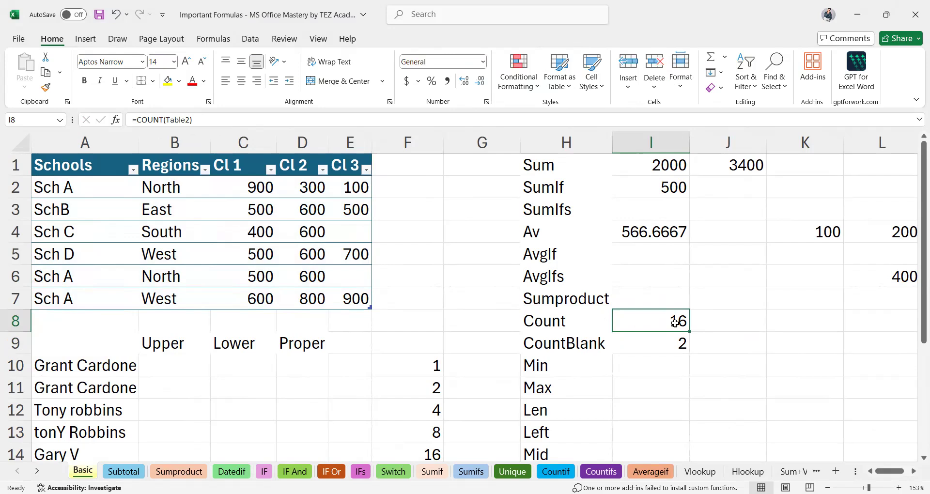
Enter =COUNTBLANK(Table2) in I9, giving 2 for the empty cells E4 and E6.
left_click(666, 341)
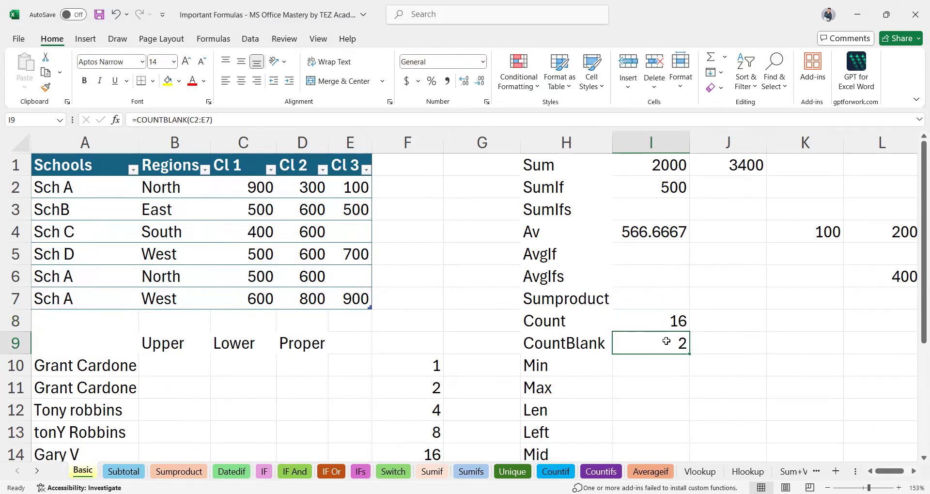
type("=")
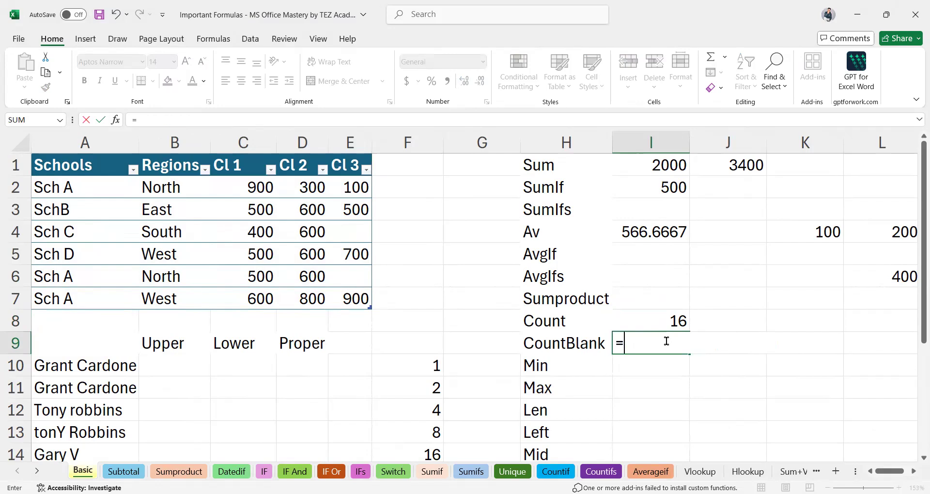
type("countb")
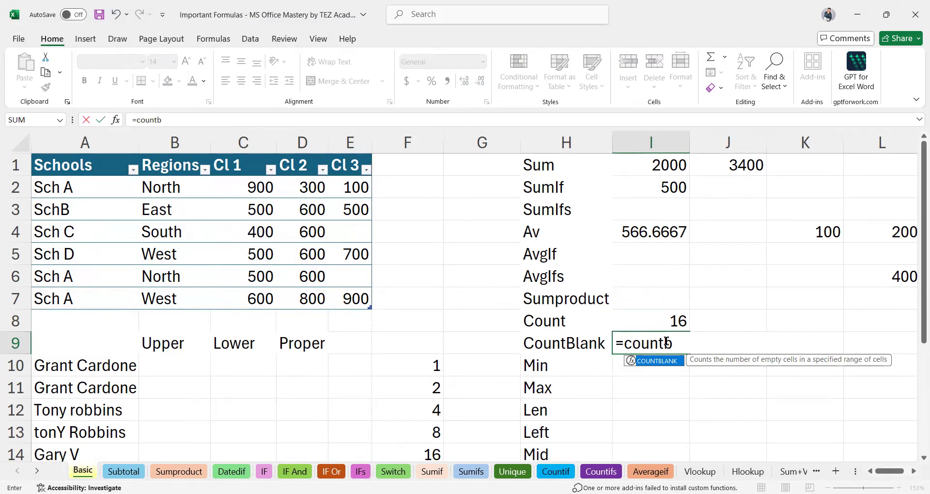
key("Tab")
left_click_drag(70, 189, 72, 212)
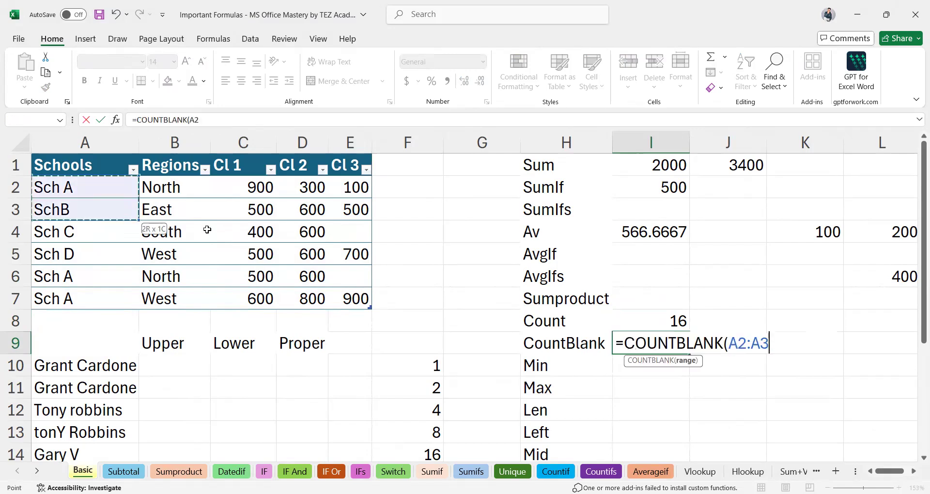
left_click_drag(331, 288, 345, 298)
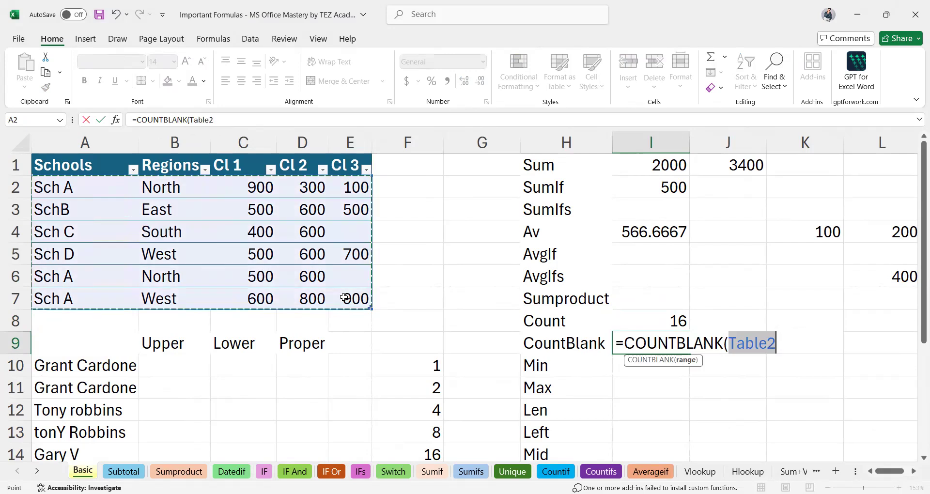
key("Return")
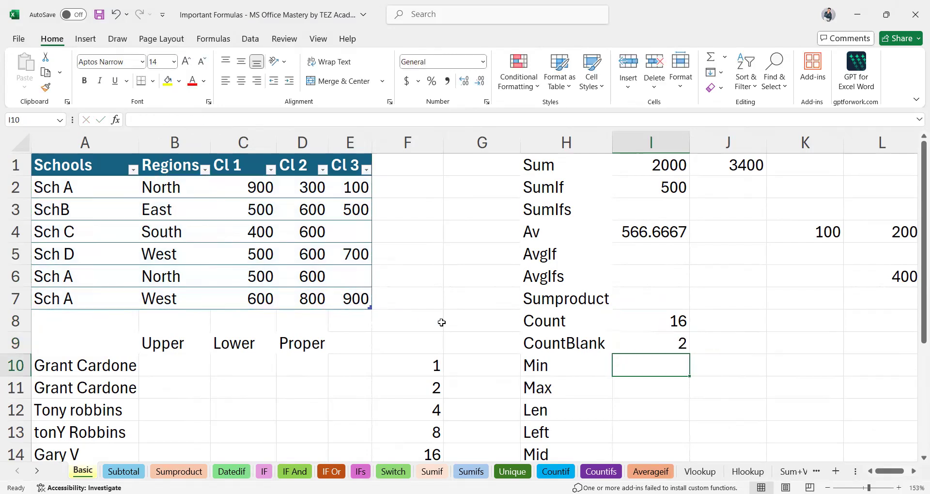
left_click(652, 345)
left_click(343, 232)
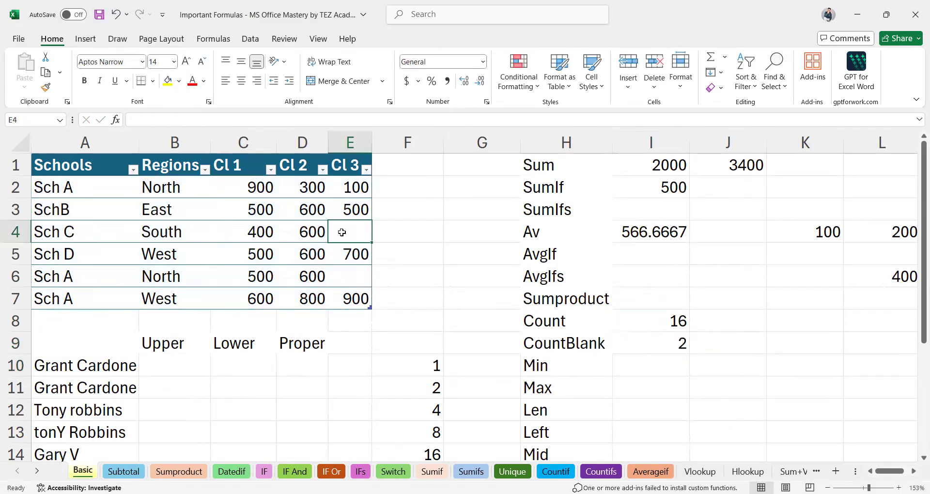
left_click(345, 273)
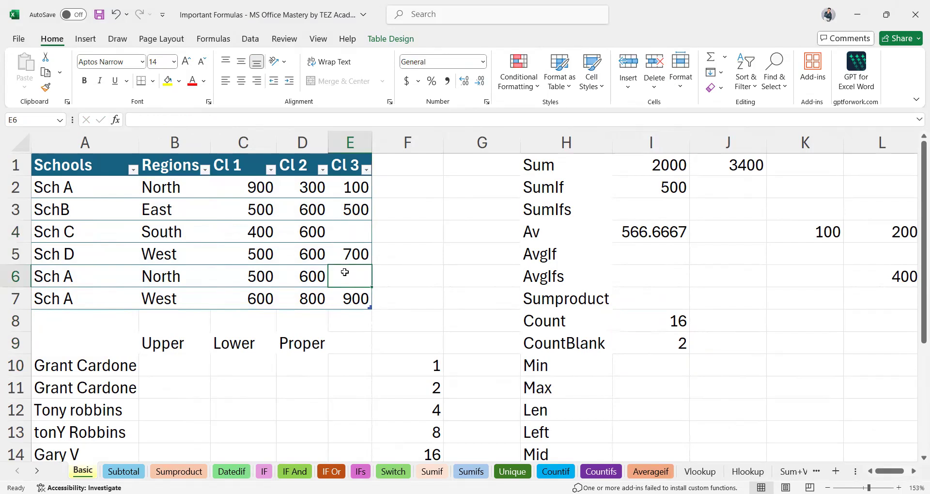
Select the Min result cell I10 and bring the workbook back into focus.
left_click(650, 365)
left_click(653, 388)
left_click(636, 370)
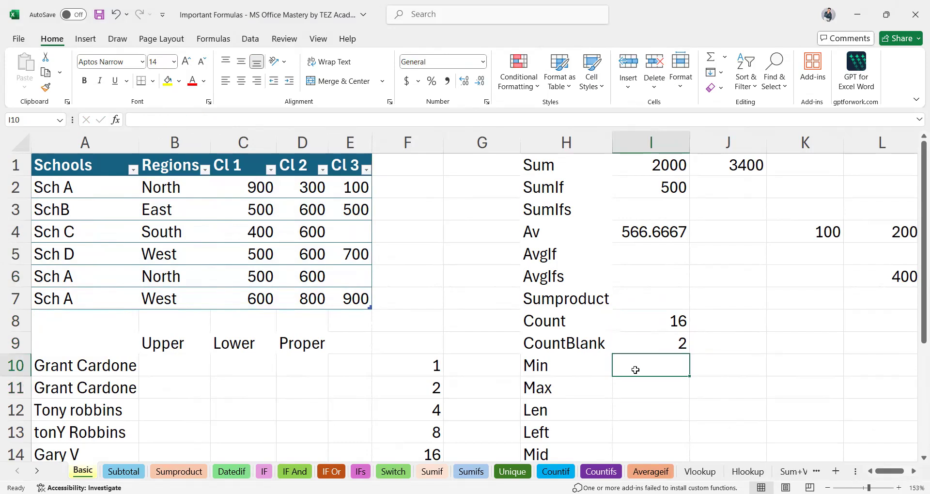
key("ctrl+n")
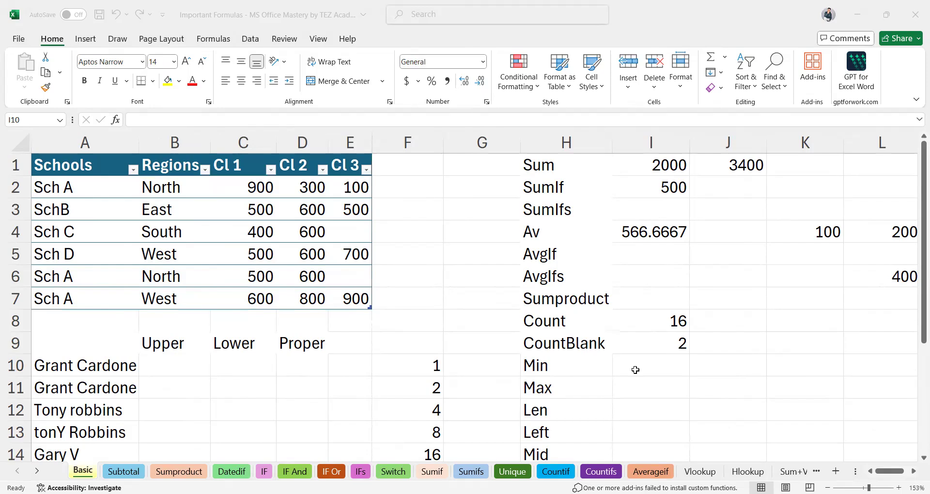
left_click(635, 370)
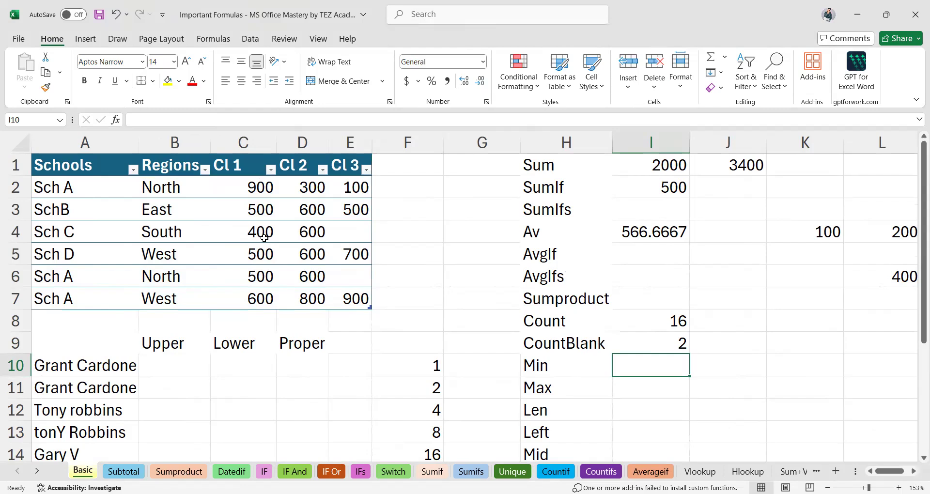
Enter =MIN over the Cl 1 column in I10, showing the lowest value 400 from C4.
type("=")
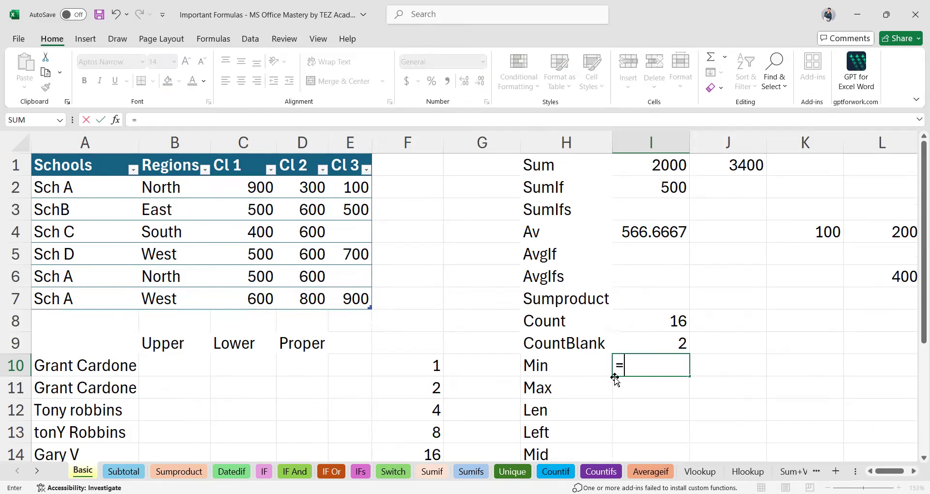
type("mi")
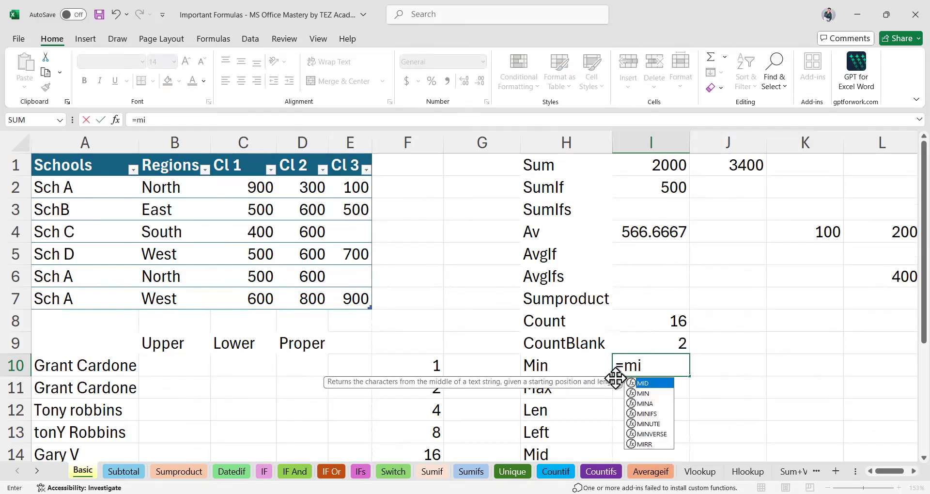
type("n")
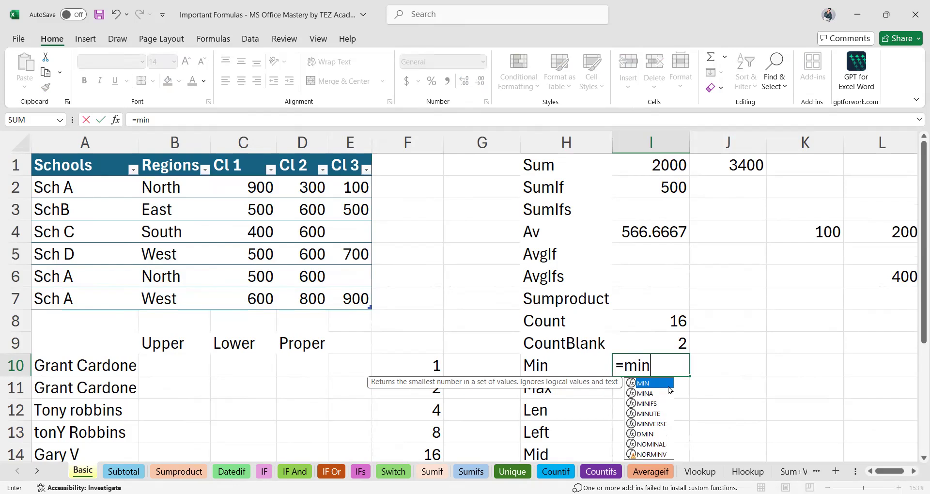
double_click(669, 386)
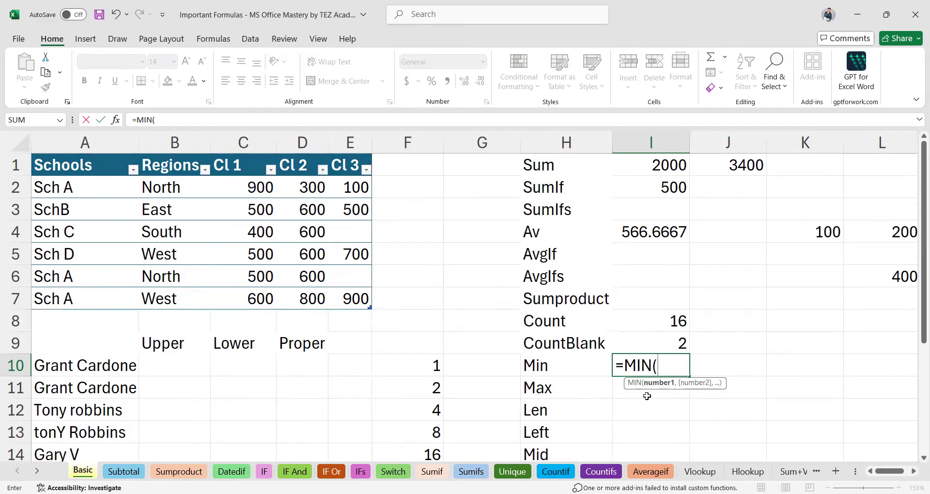
left_click_drag(253, 189, 260, 301)
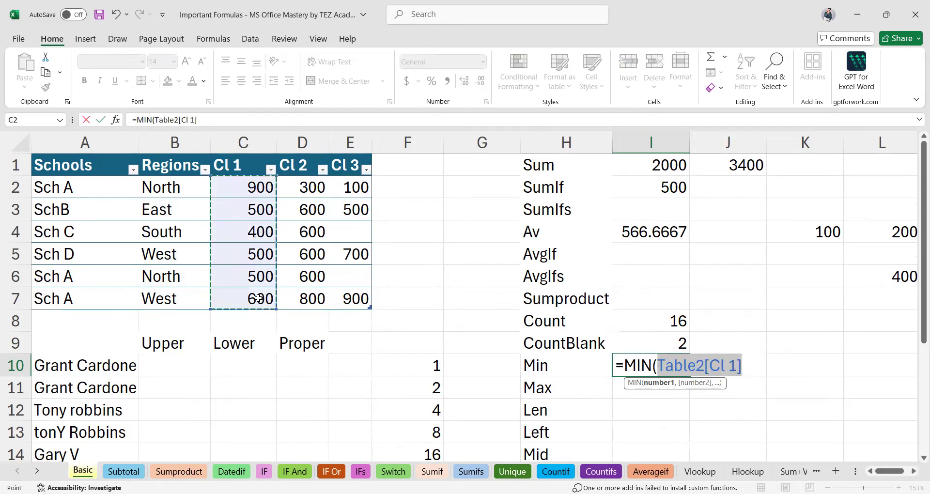
type(")")
key("Return")
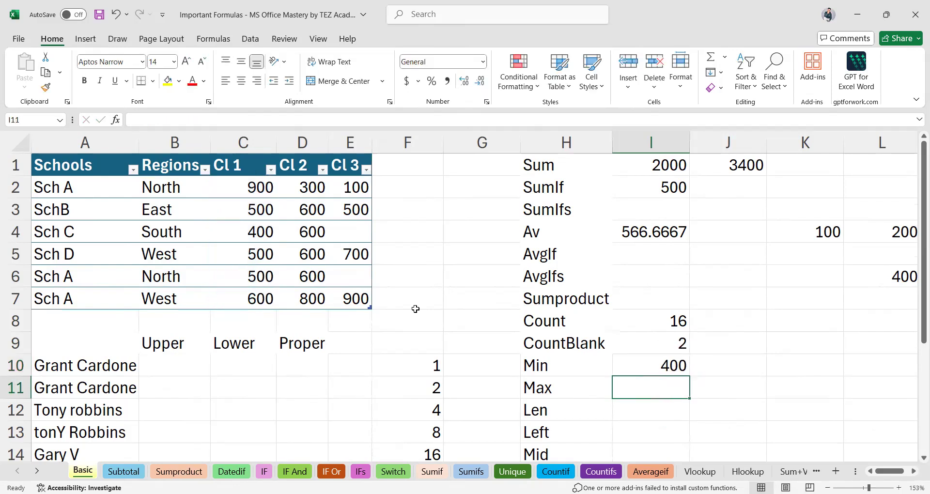
left_click(660, 365)
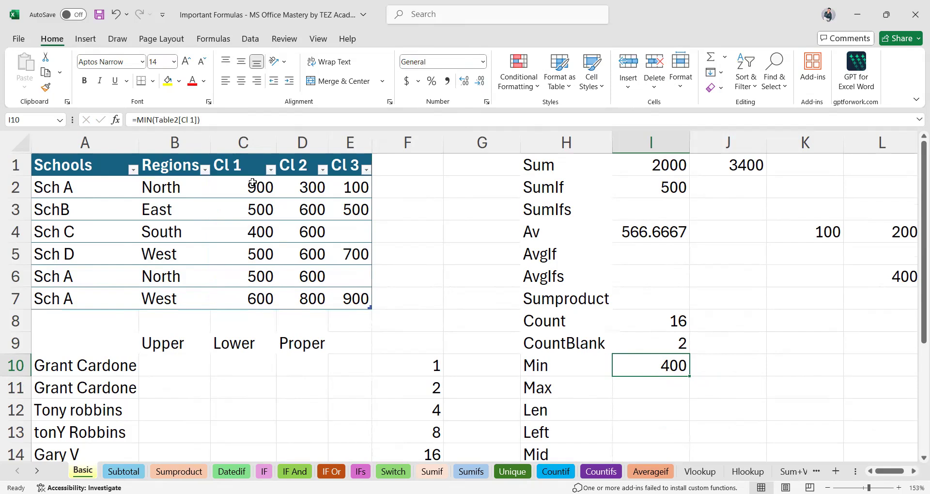
left_click(260, 237)
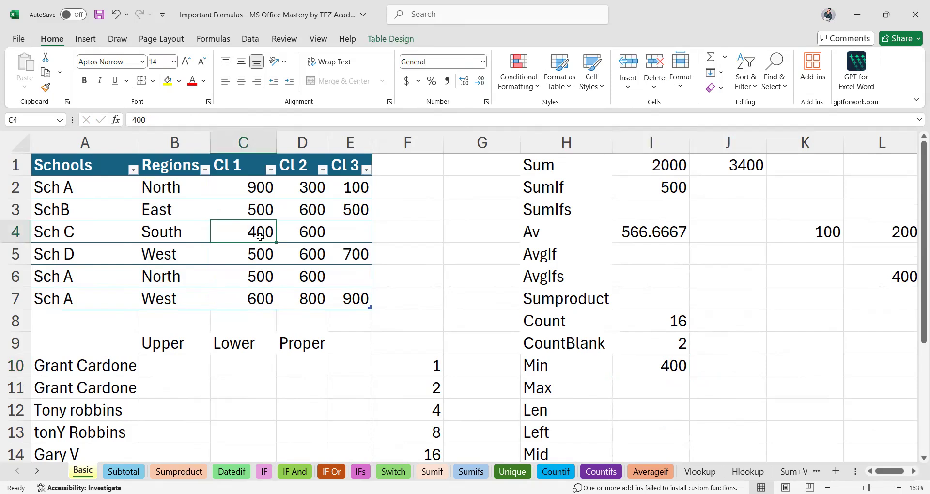
Enter =MAX(Table2[Cl 1]) in I11, showing the highest value 900.
left_click(649, 395)
type("=")
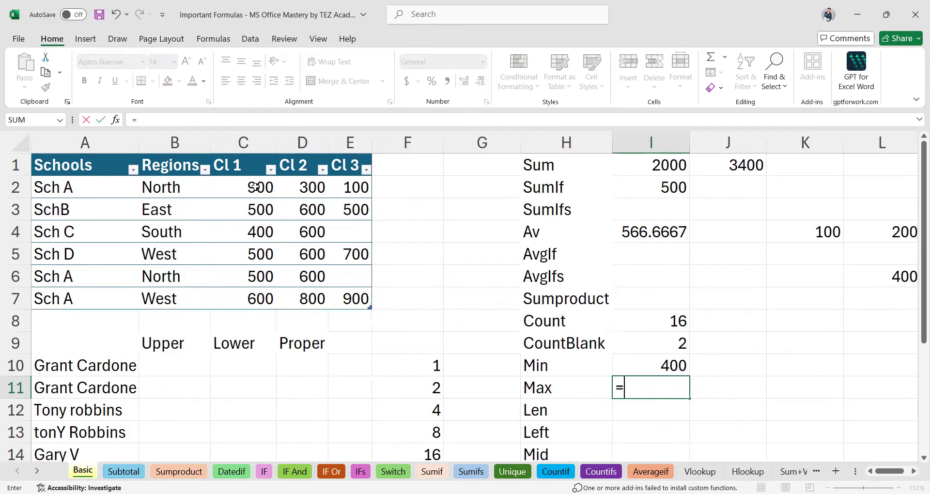
type("MAX(")
left_click_drag(255, 187, 256, 209)
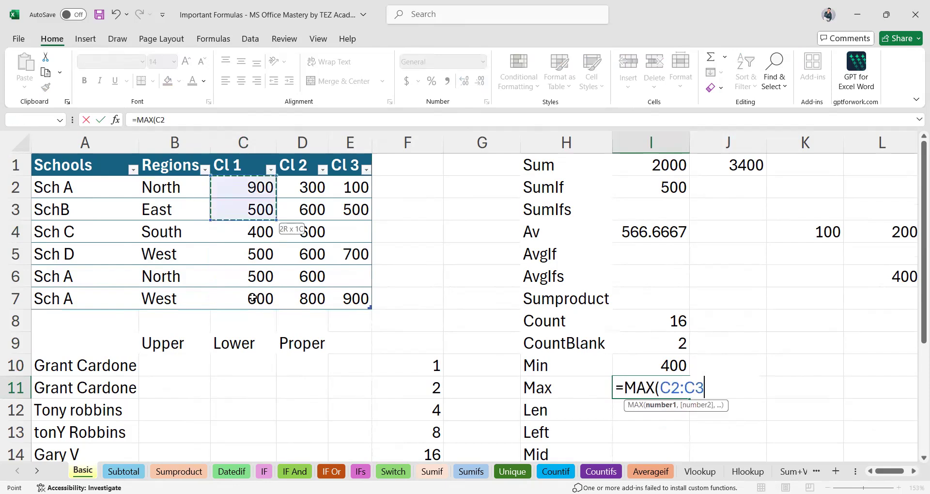
key("Return")
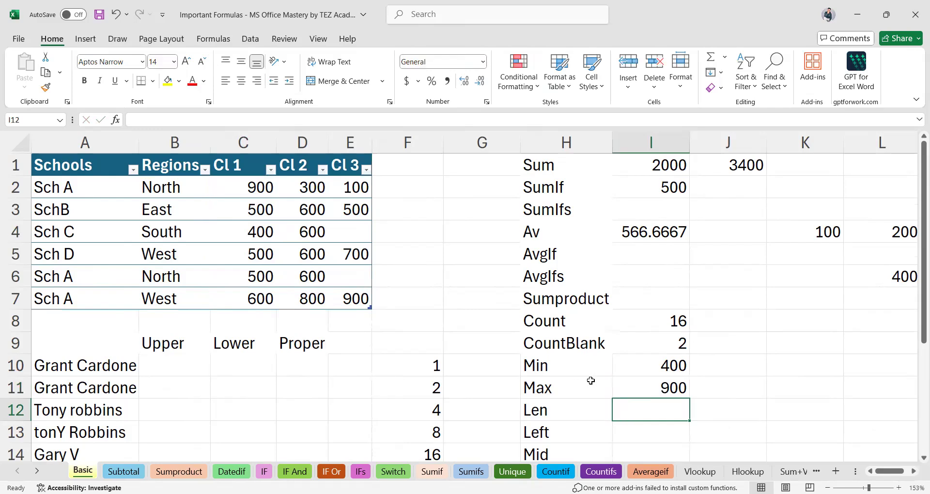
left_click(658, 387)
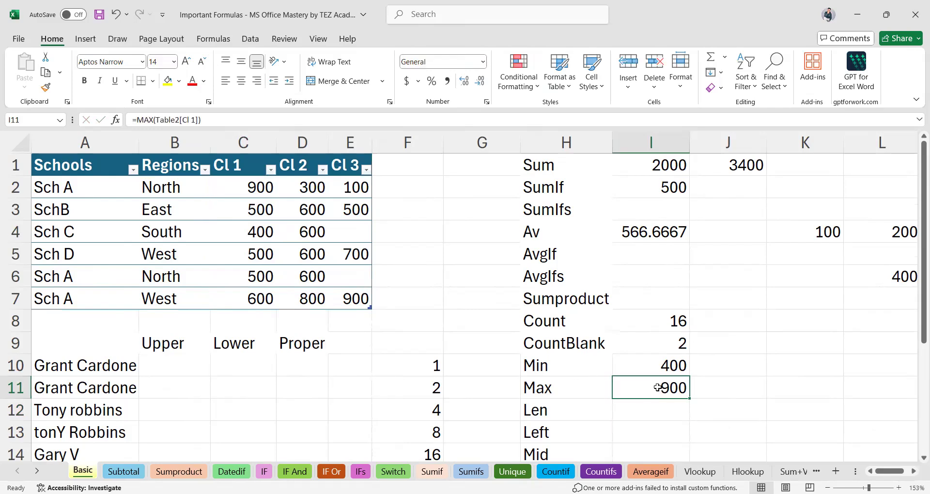
scroll(657, 388, "down", 1)
left_click(640, 387)
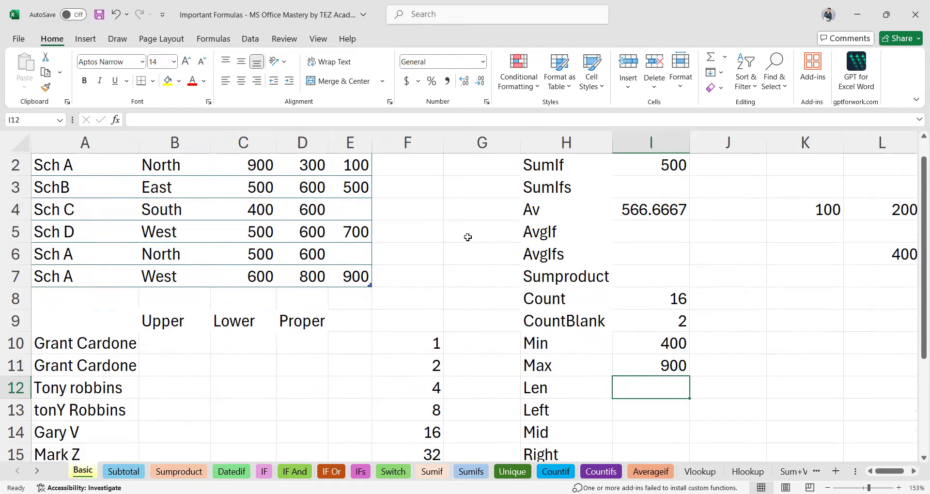
Enter =LEN(B7) in I12 to show 4, the length of West.
type("=")
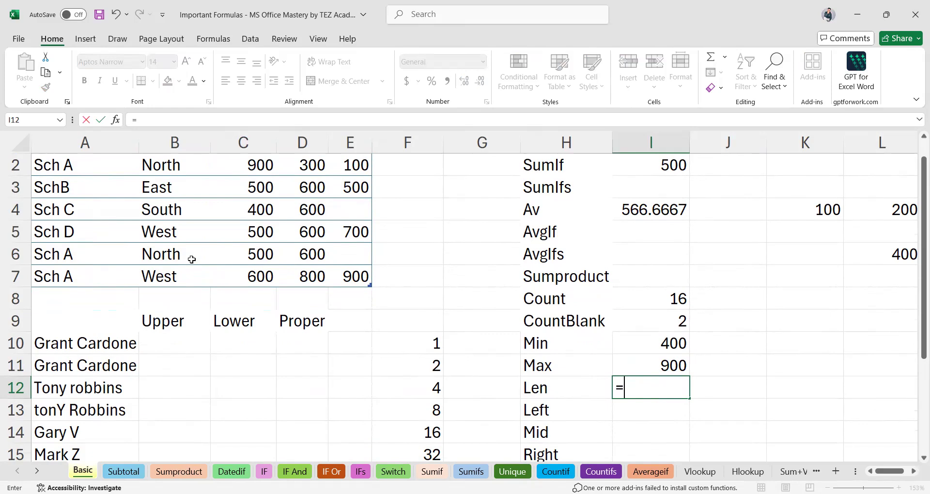
type("LEN(")
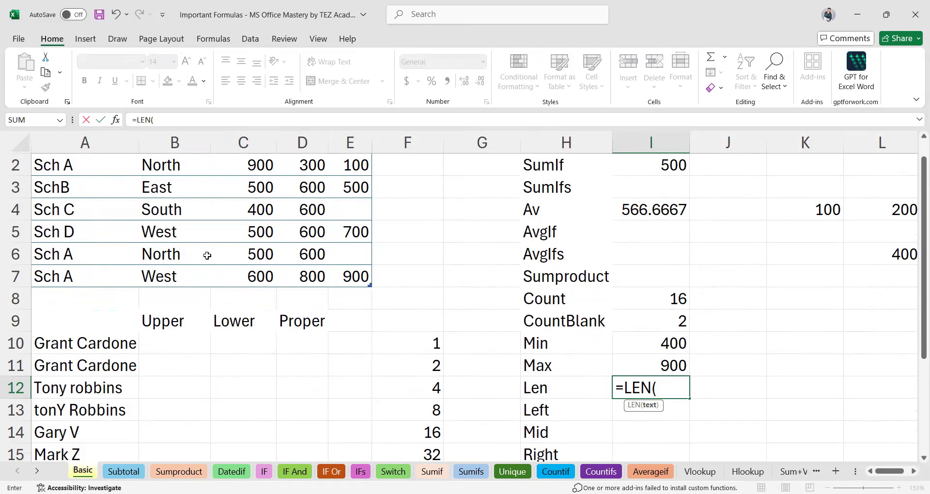
scroll(206, 254, "up", 1)
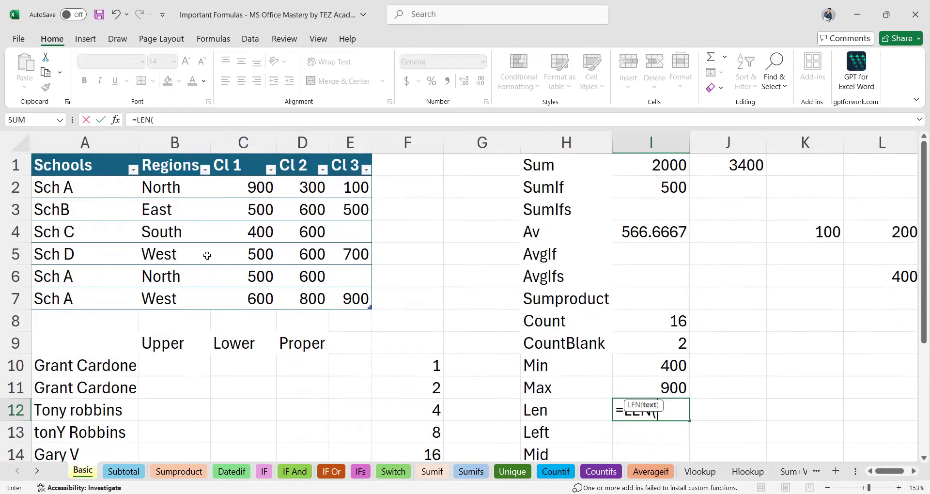
left_click(151, 296)
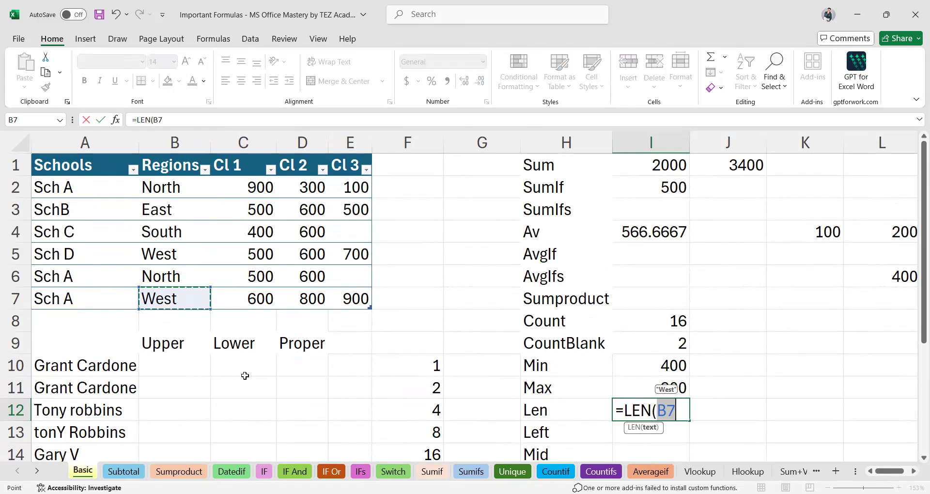
key("Return")
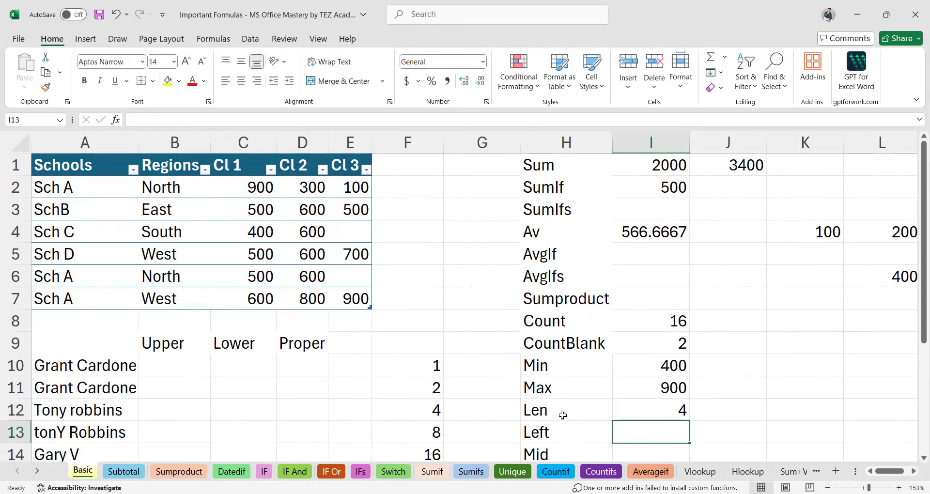
left_click(636, 415)
left_click(170, 301)
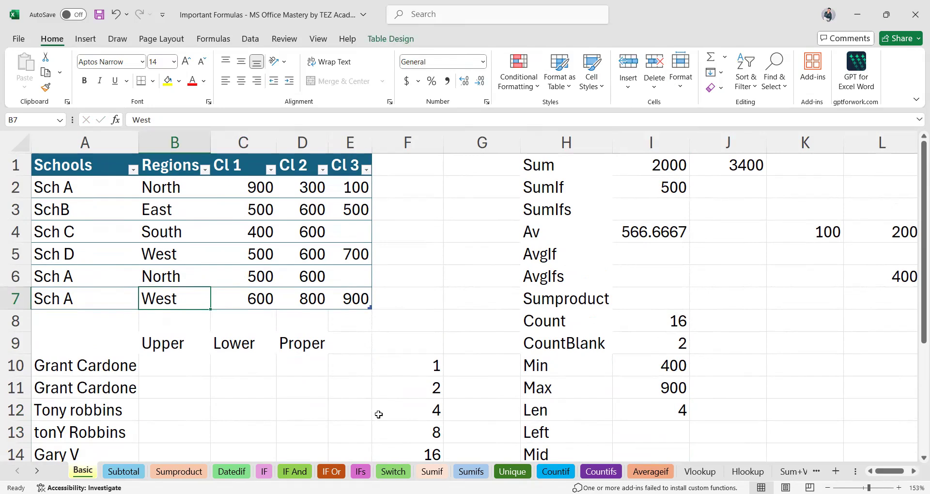
left_click(659, 446)
scroll(639, 431, "down", 1)
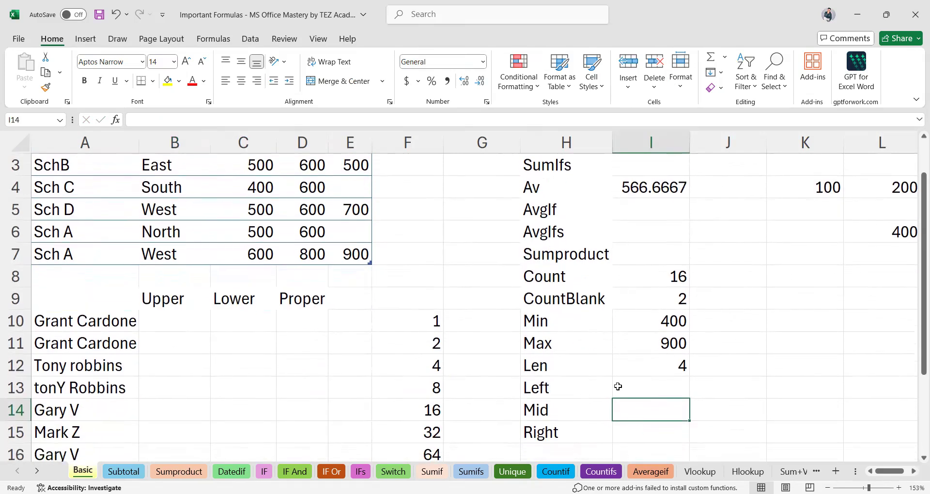
Type a ten-character alphanumeric sample code into K13 for the LEFT and RIGHT formulas.
left_click(643, 386)
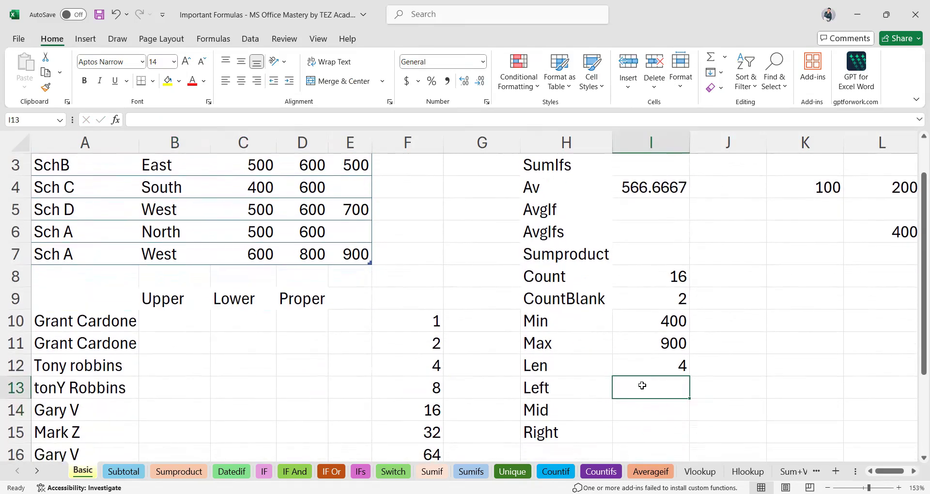
left_click(786, 386)
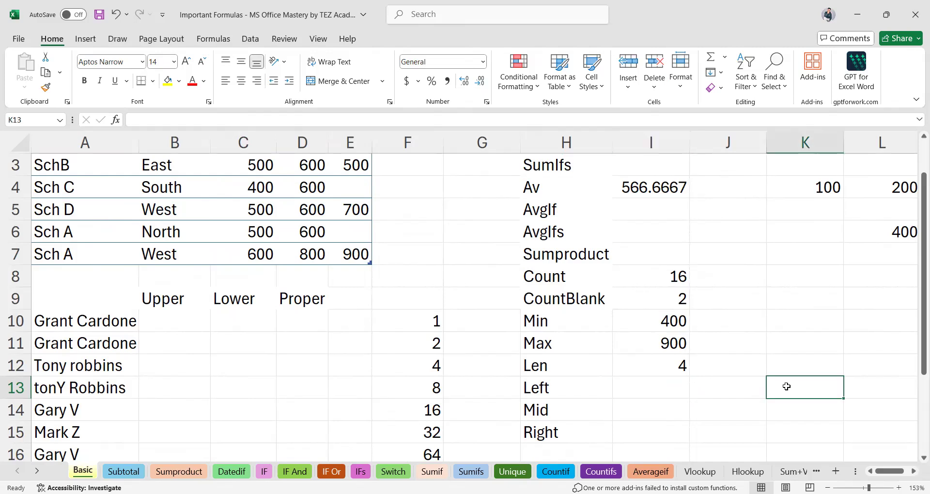
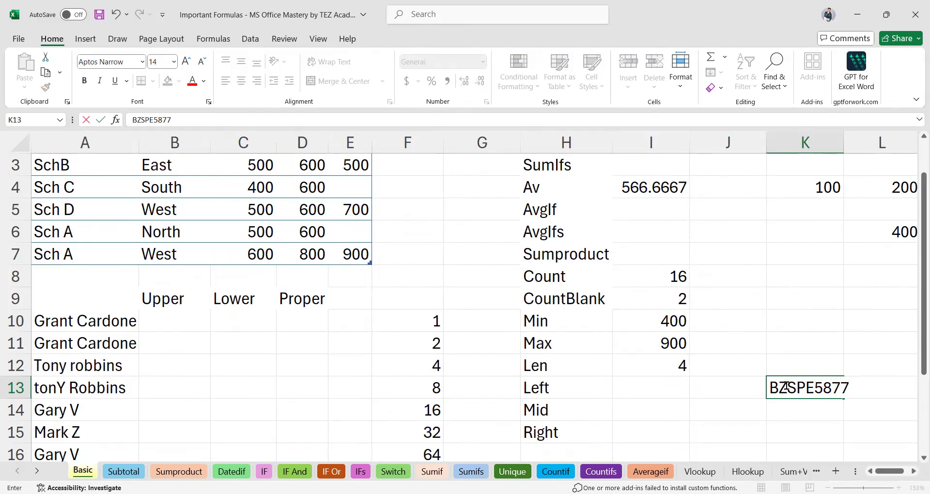
key("Return")
left_click(669, 390)
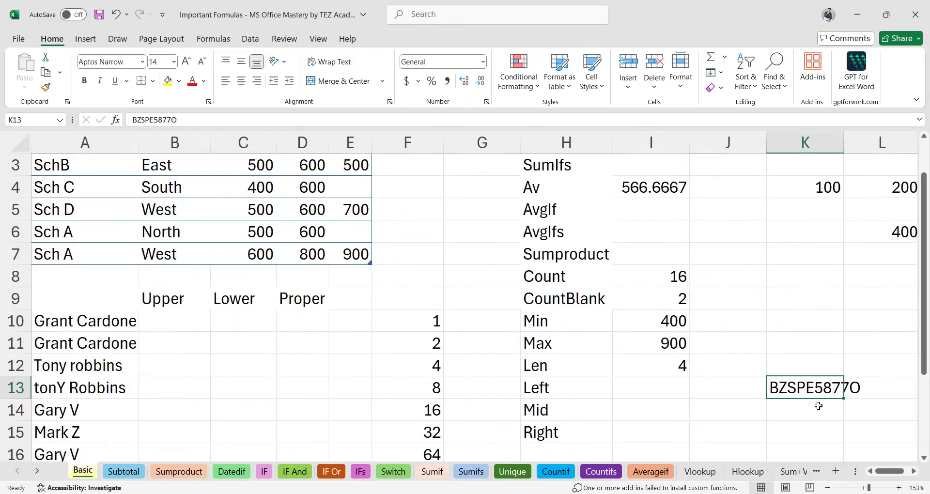
left_click(686, 386)
Enter =LEFT(K13,3) in I13 to extract the code's first three characters.
type("=")
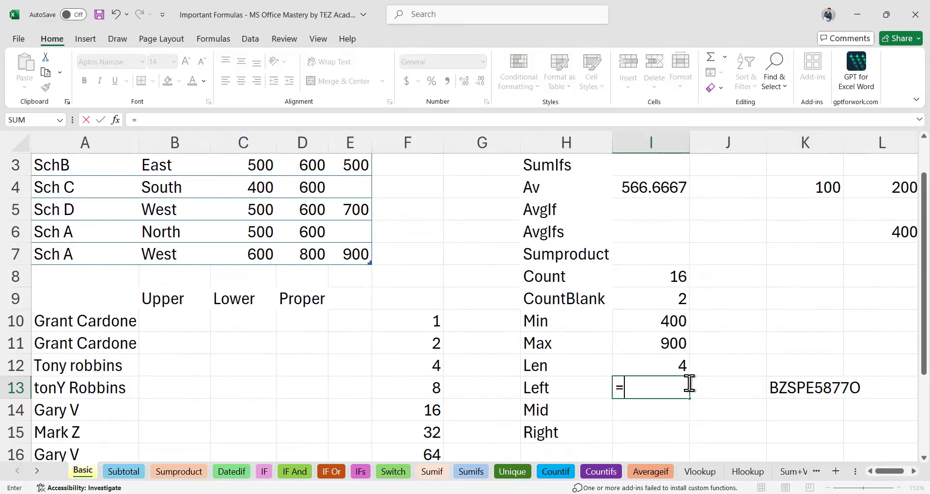
type("left")
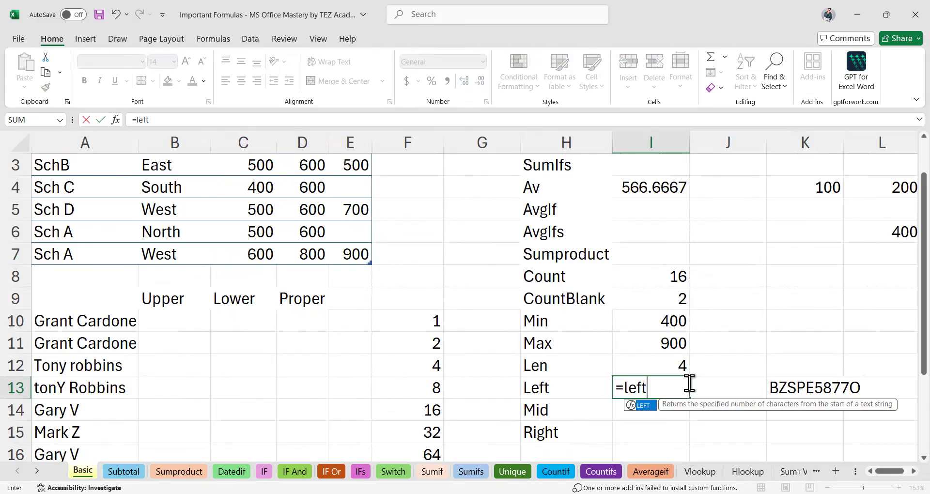
key("Tab")
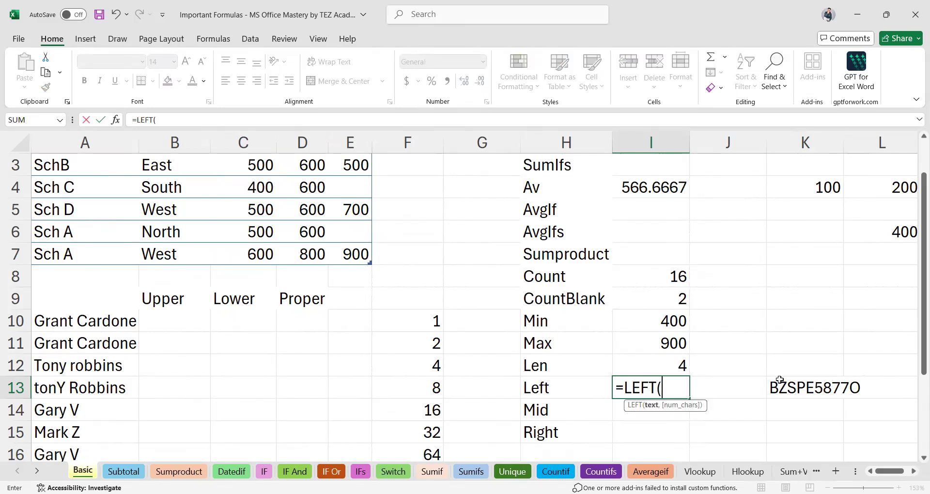
left_click(799, 390)
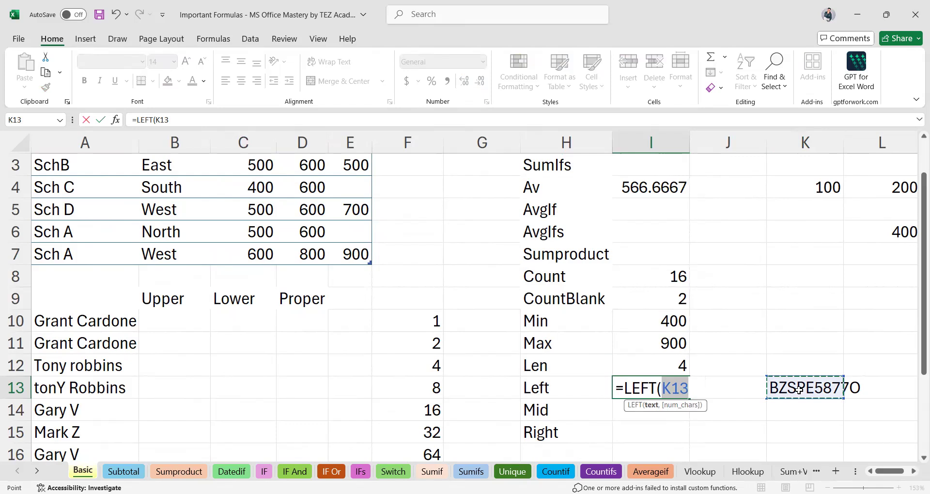
type(",")
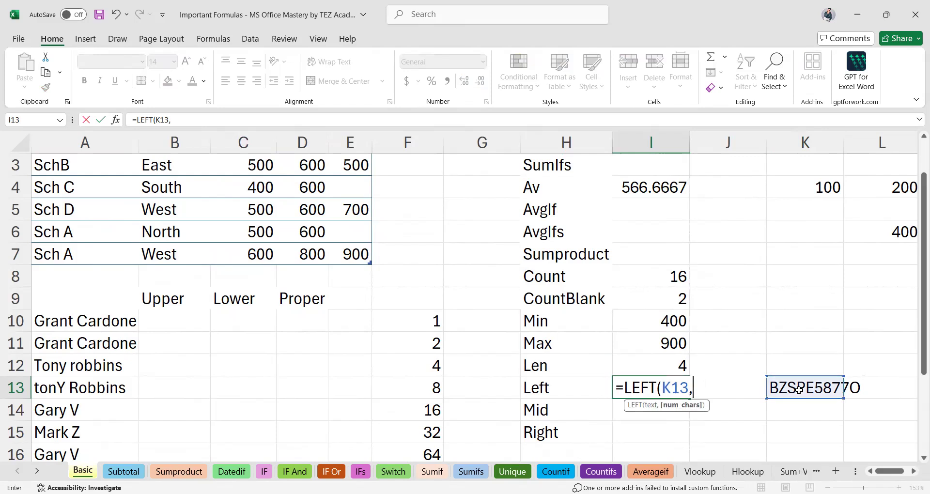
type("3)")
key("Return")
left_click(662, 388)
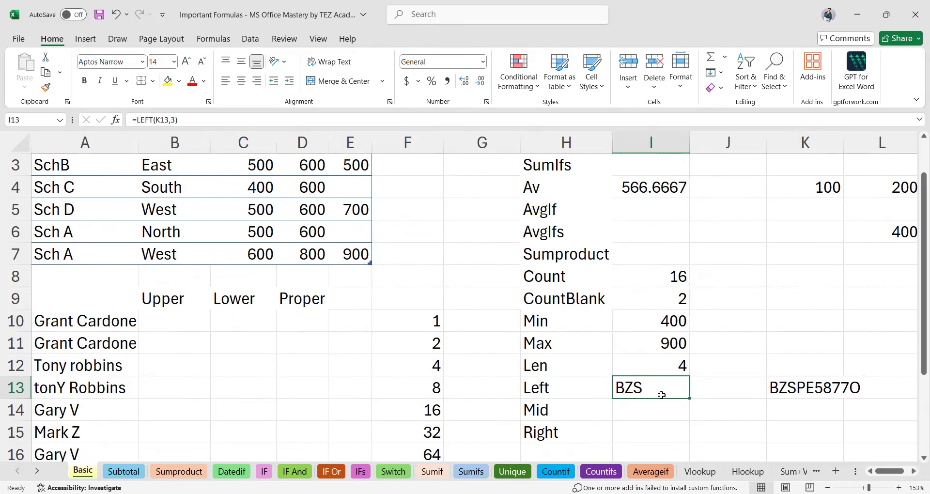
left_click(635, 434)
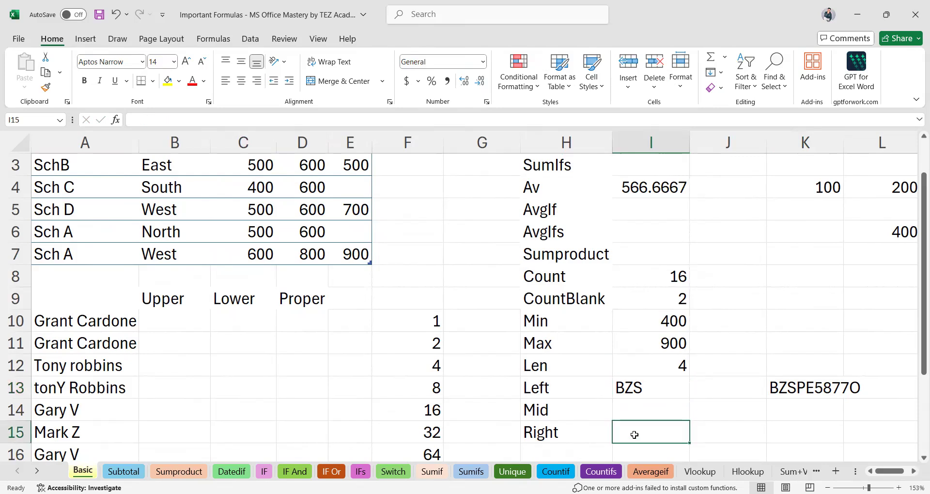
Enter =RIGHT(K13,4) in I15 to extract the code's last four characters.
type("=")
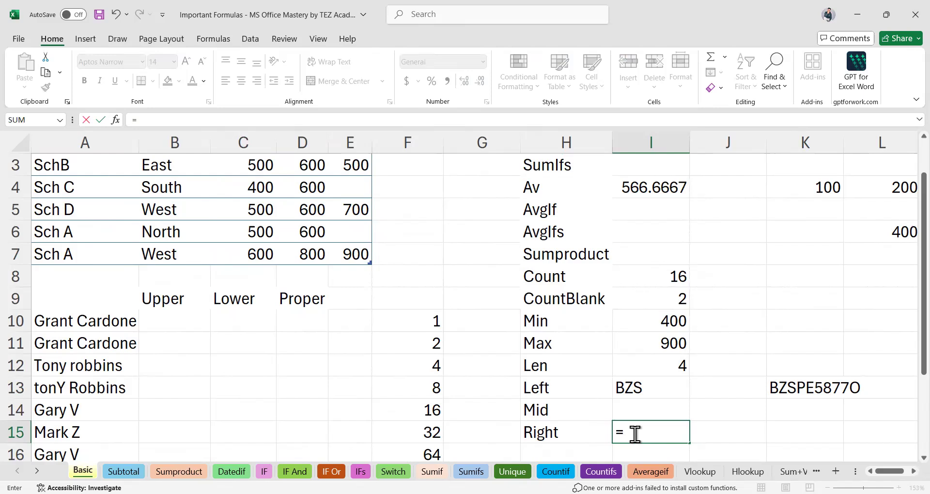
type("RIGHT(")
left_click(804, 388)
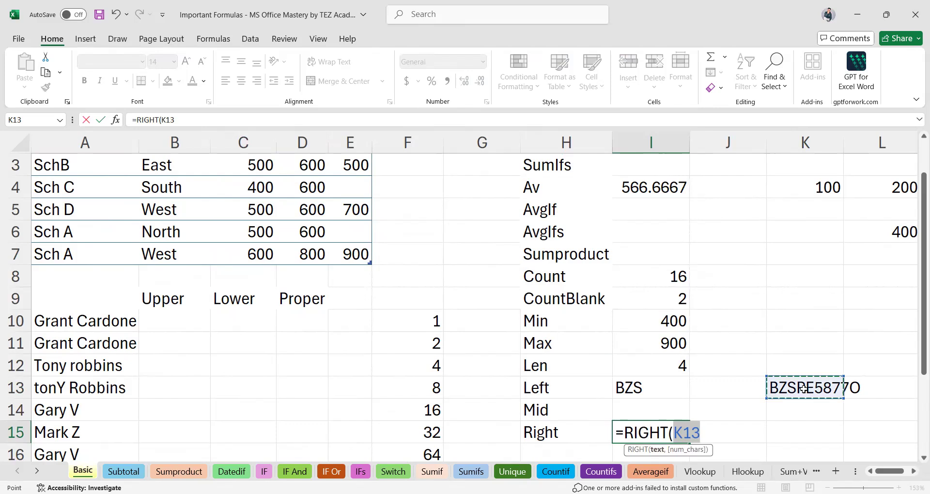
type(",")
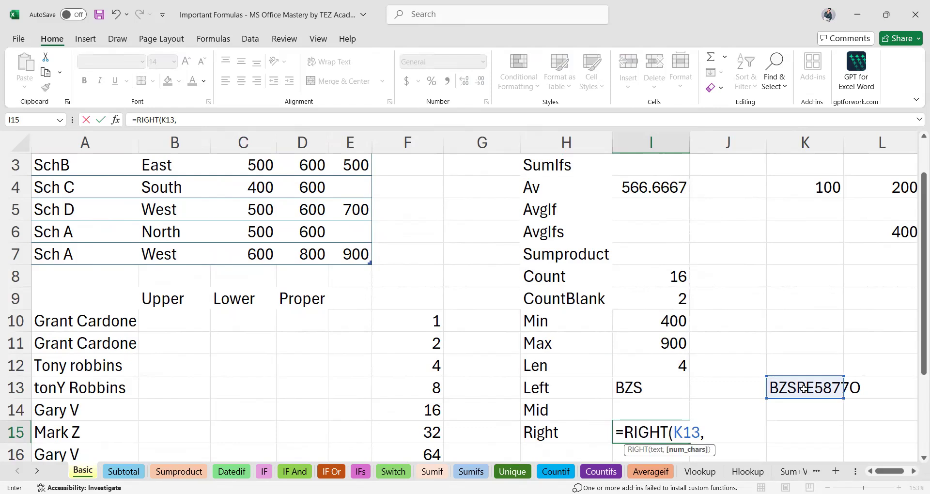
type("4)")
key("Return")
left_click(822, 365)
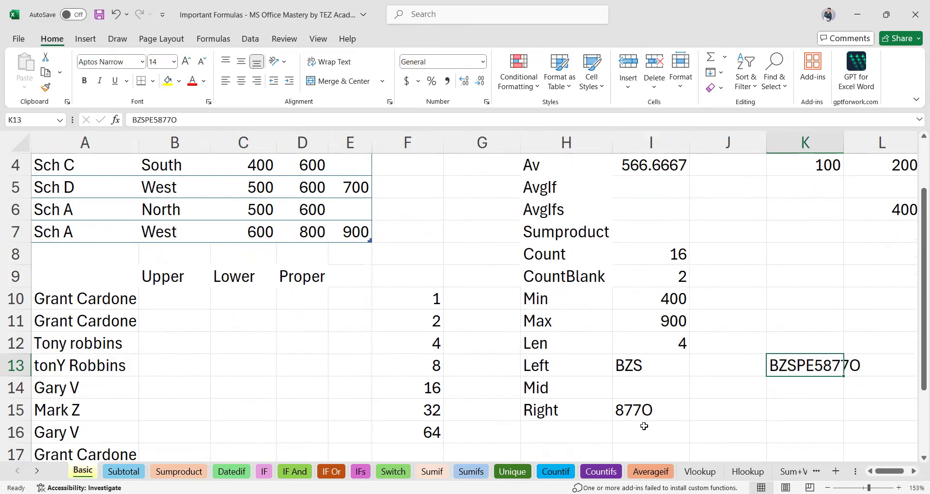
left_click(619, 391)
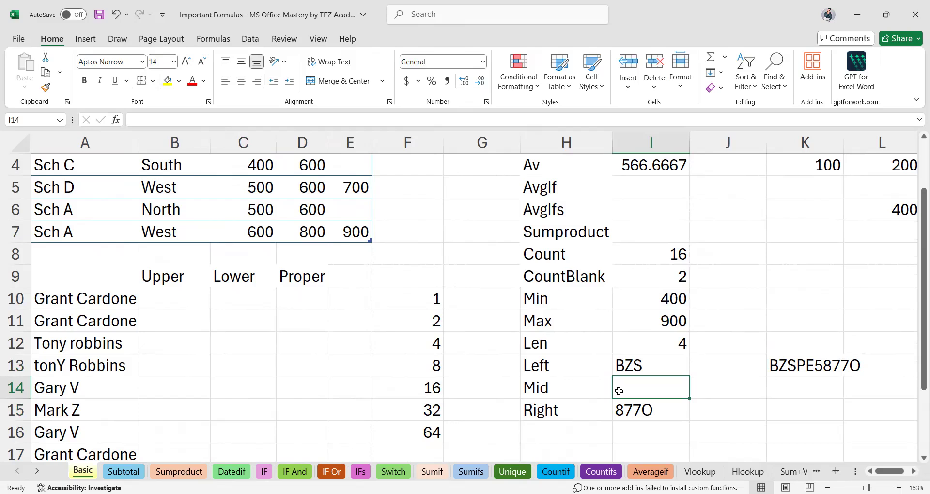
type("=")
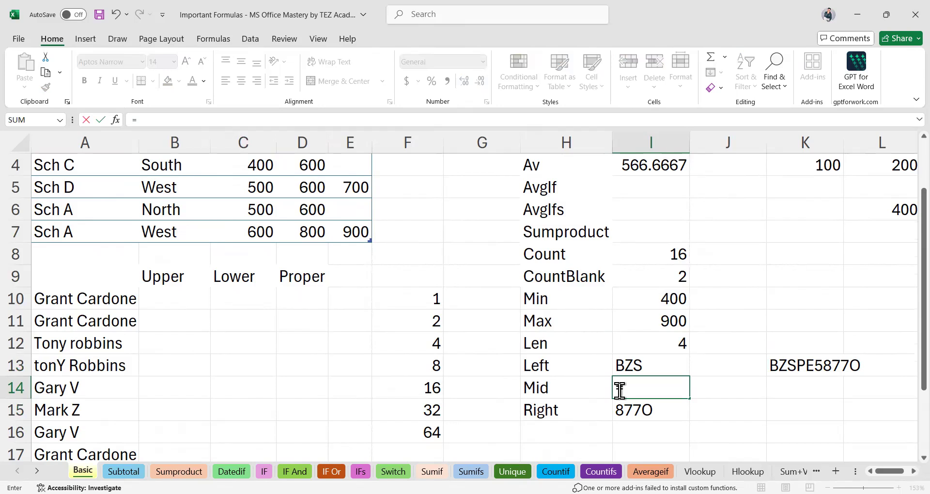
key("Escape")
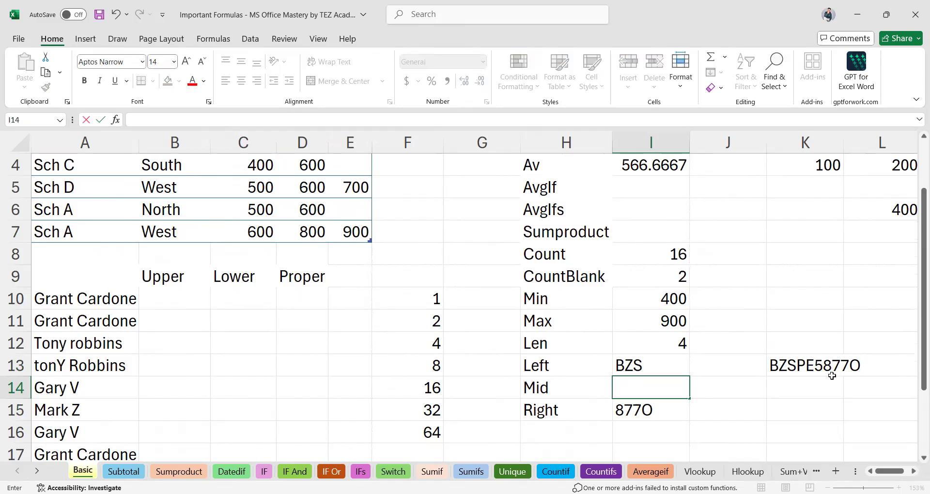
left_click(806, 366)
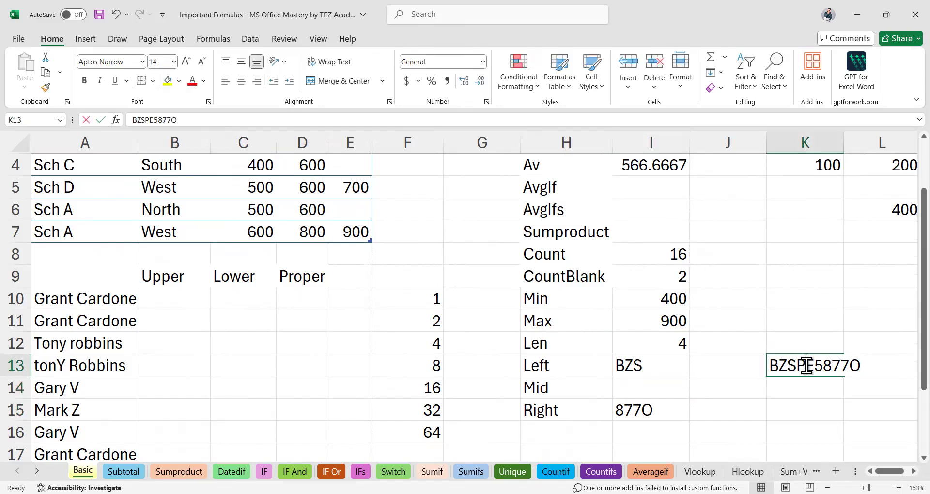
double_click(805, 365)
left_click_drag(806, 366, 824, 367)
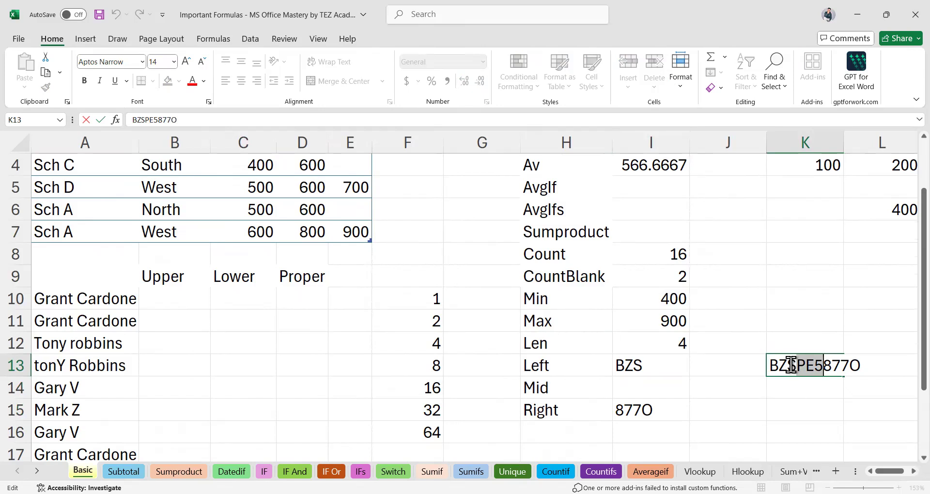
left_click_drag(780, 366, 796, 368)
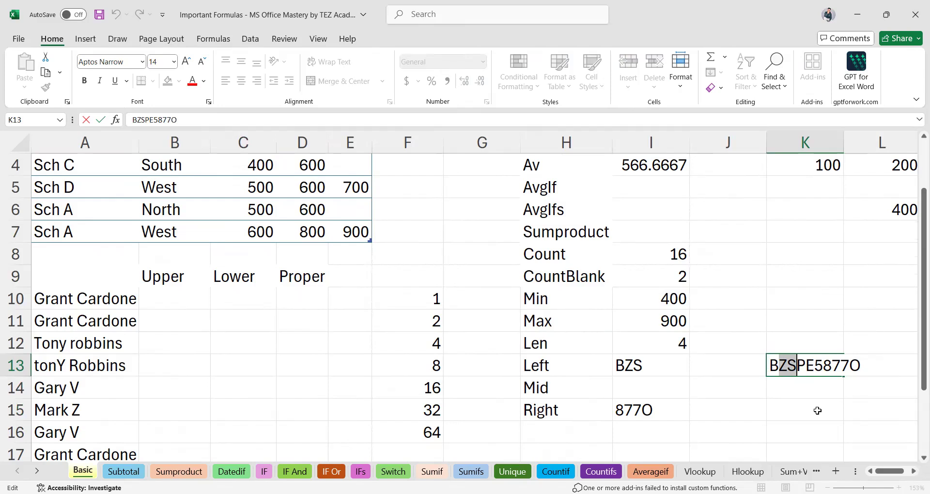
left_click(645, 390)
Enter =MID(K13,4,3) in I14 to take three characters from position four.
type("=")
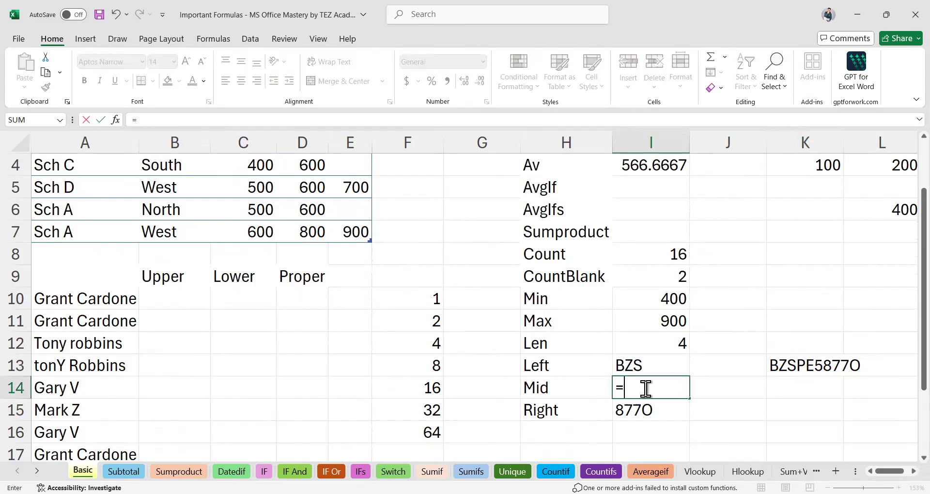
type("mid")
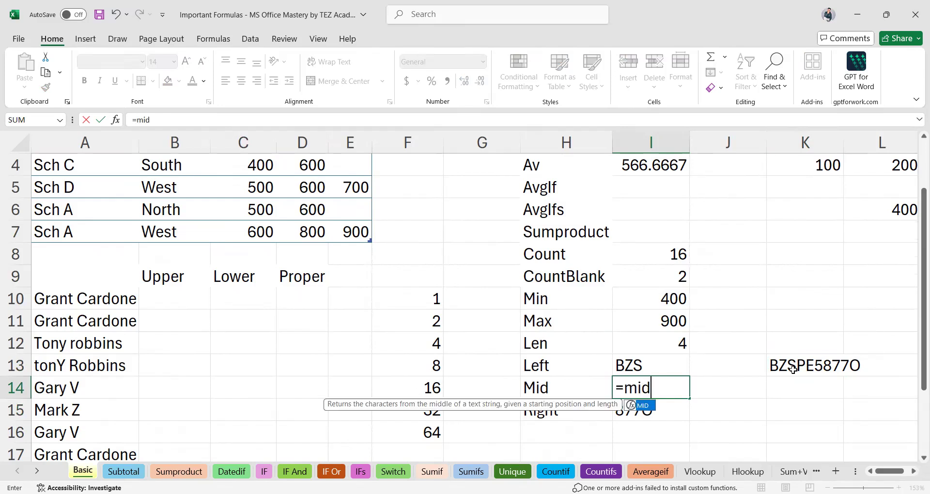
key("Tab")
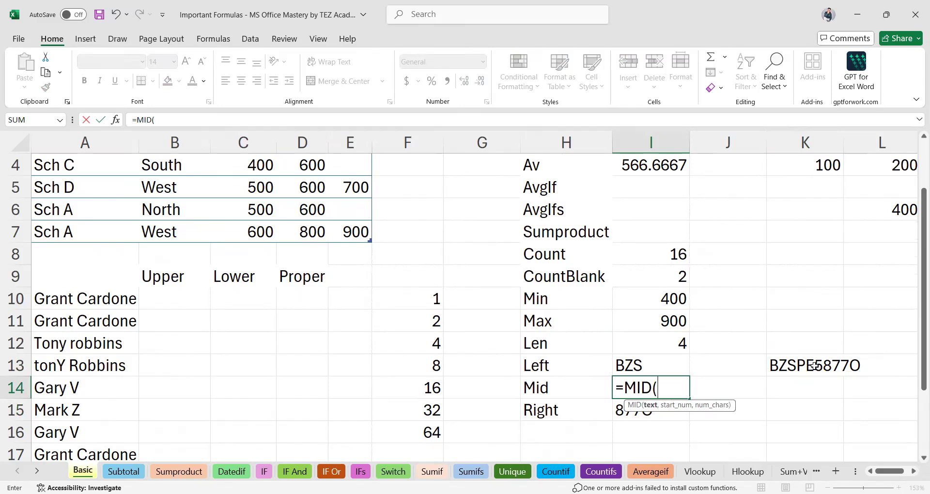
left_click(815, 366)
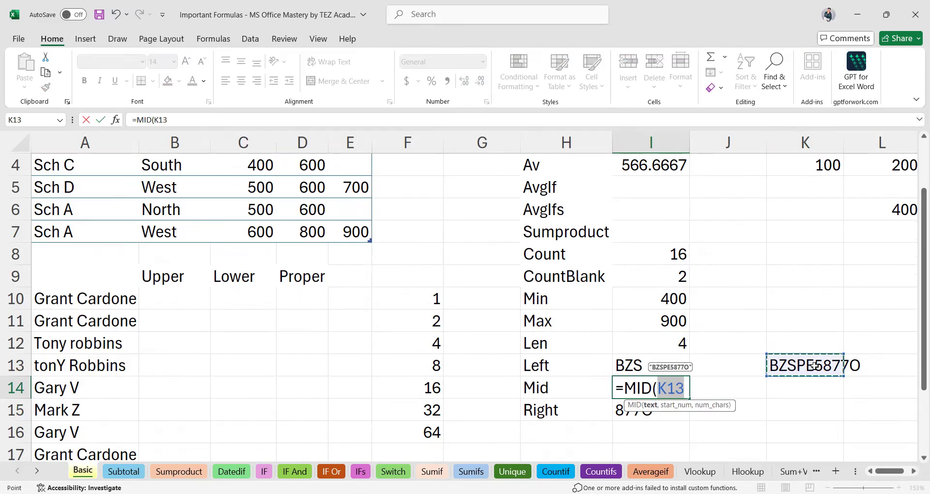
type(",")
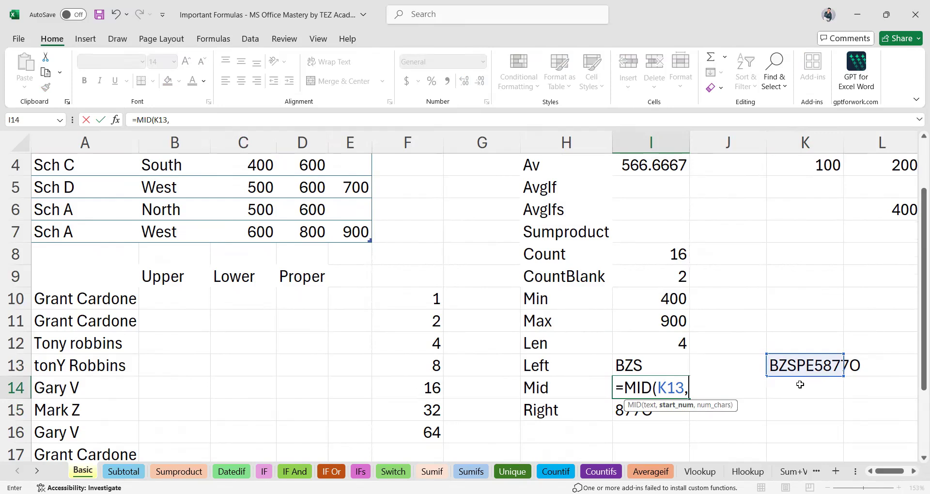
type("4,")
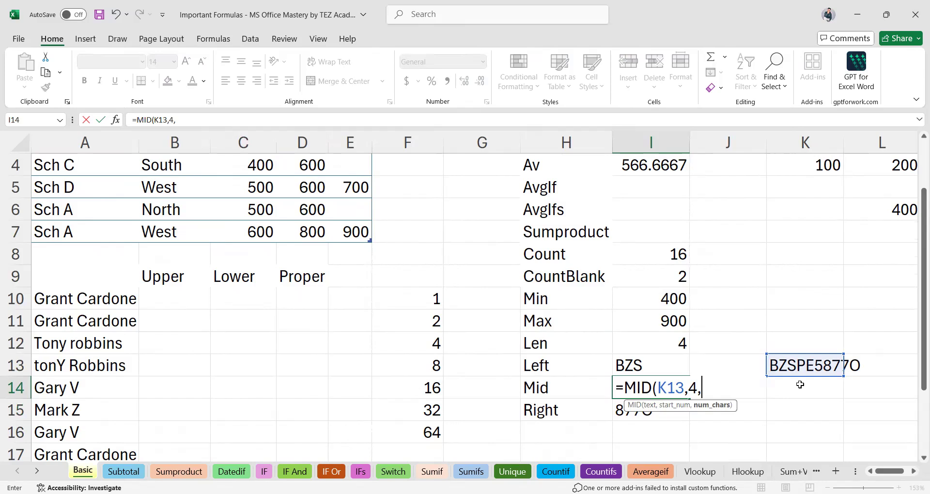
type("3)")
key("Return")
Re-enter =MID(K13,4,3) in I14 so the cell shows PE5.
left_click(661, 382)
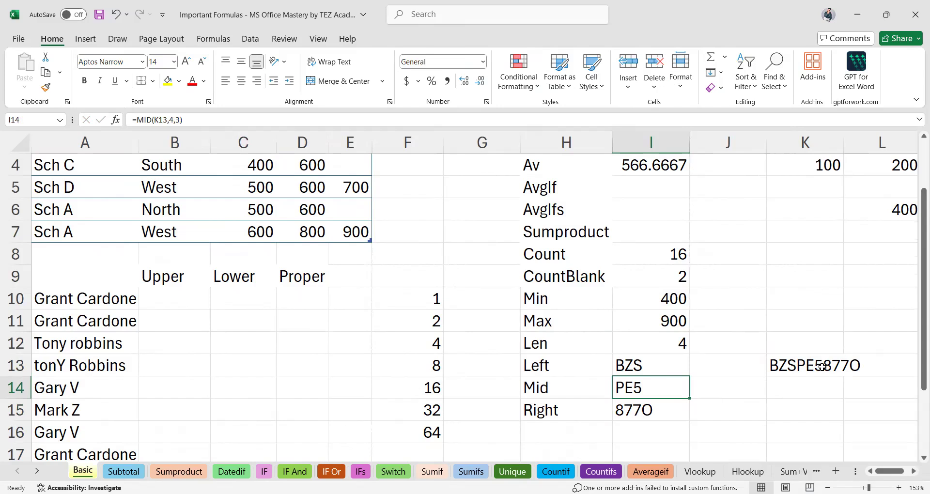
type("=")
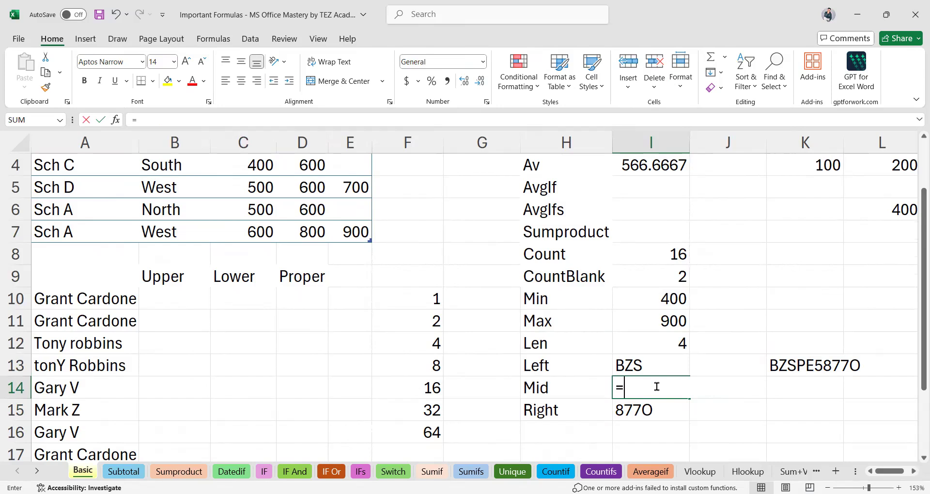
type("MID(")
left_click(800, 366)
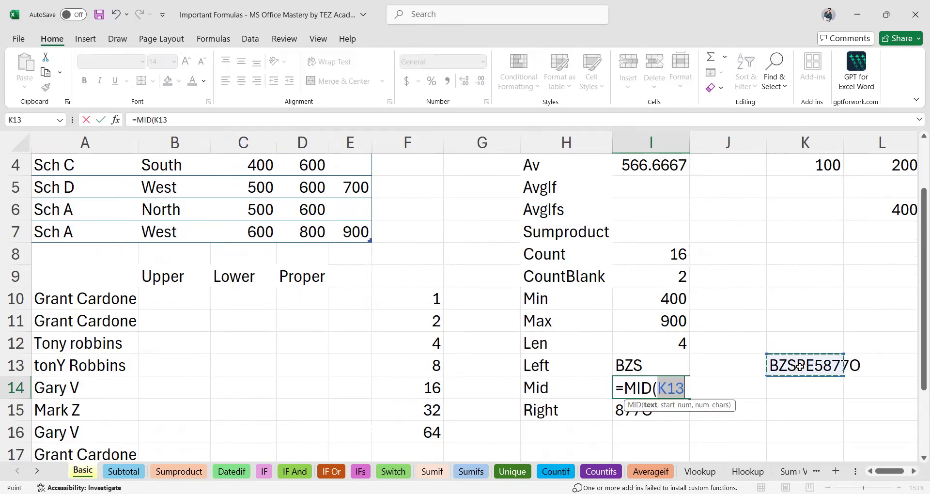
type(",")
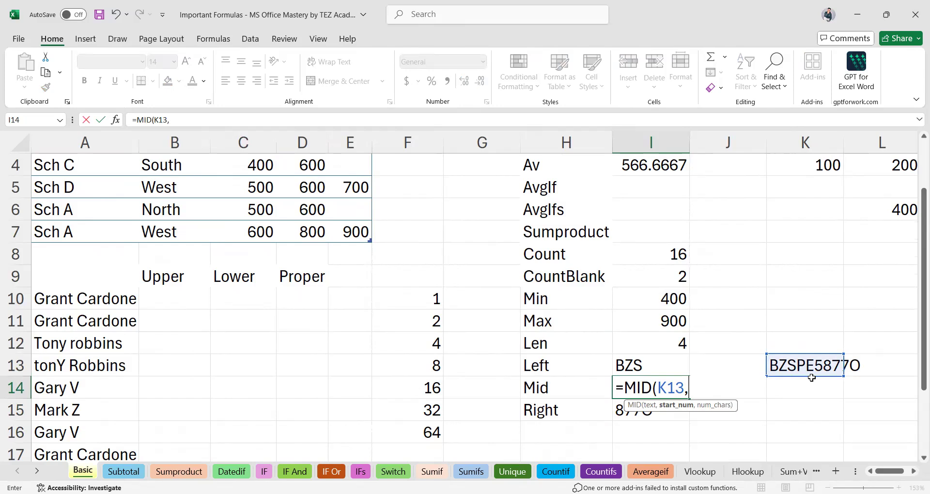
type("4,3)")
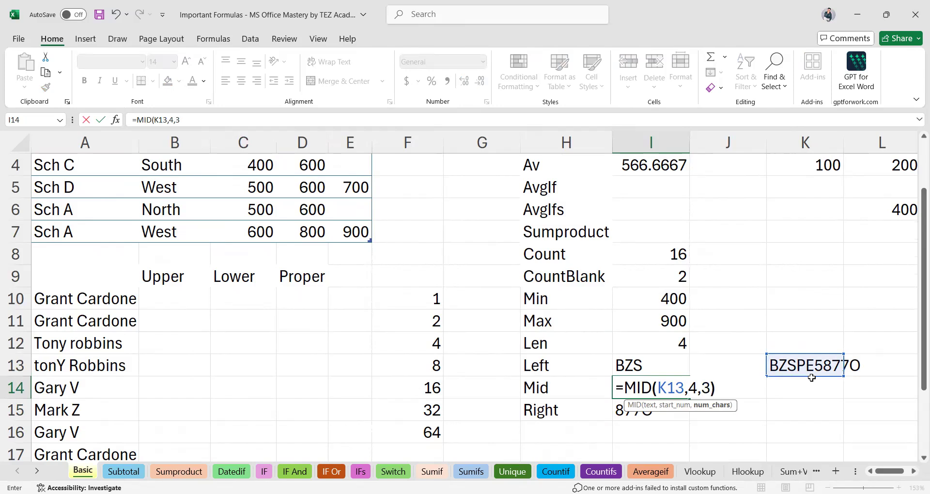
key("Return")
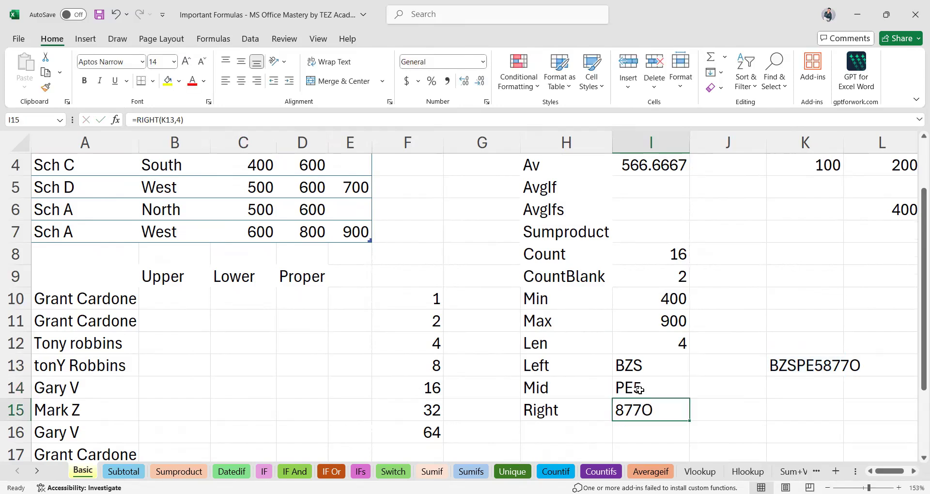
left_click(171, 309)
right_click(171, 309)
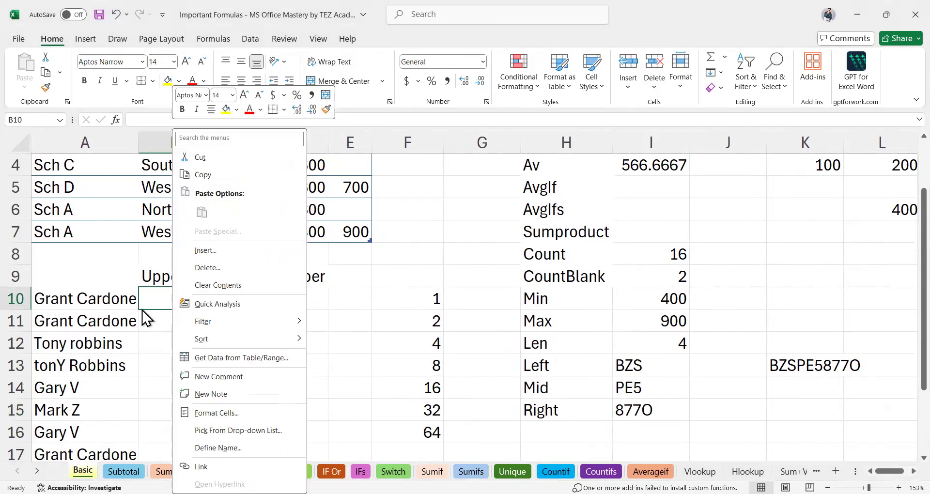
key("Escape")
left_click(245, 303)
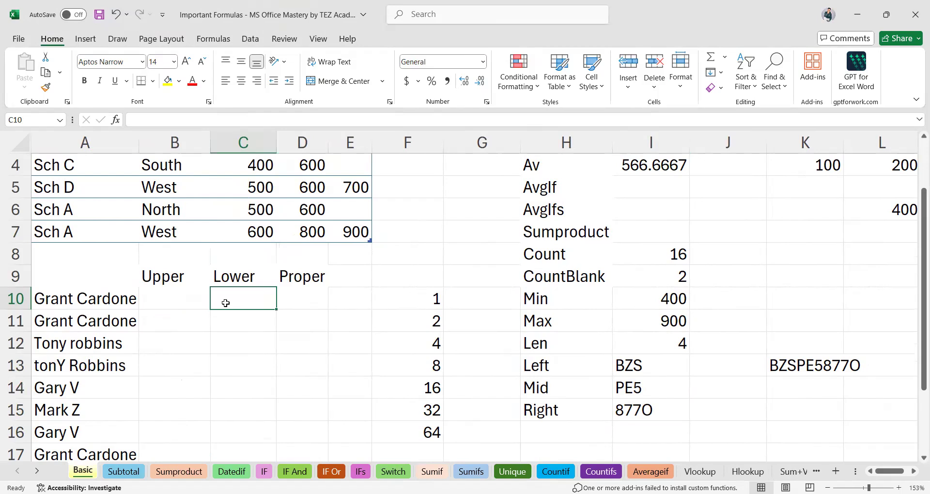
scroll(115, 295, "up", 10)
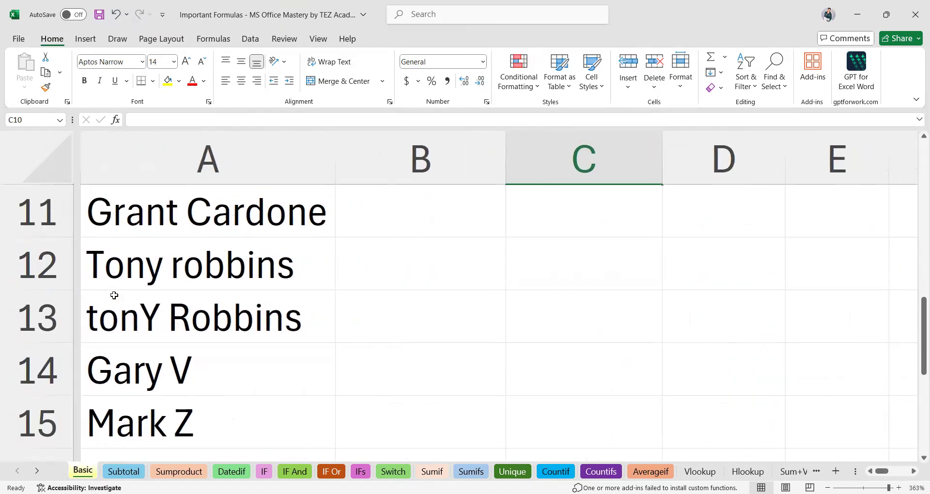
scroll(115, 295, "up", 1)
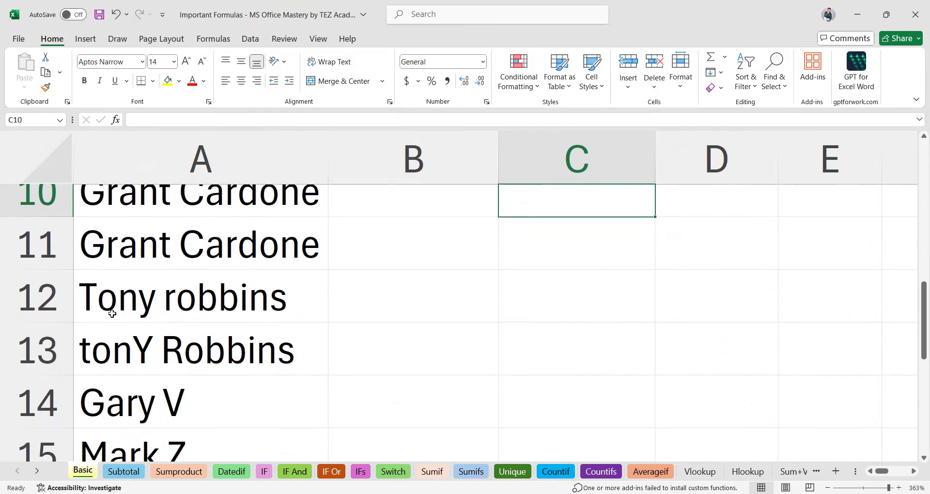
left_click(173, 320)
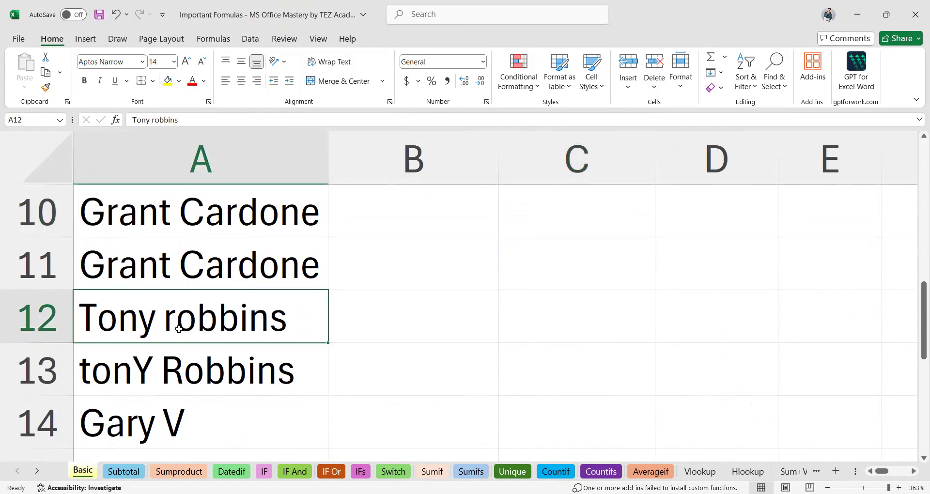
scroll(179, 329, "down", 1)
left_click(92, 320)
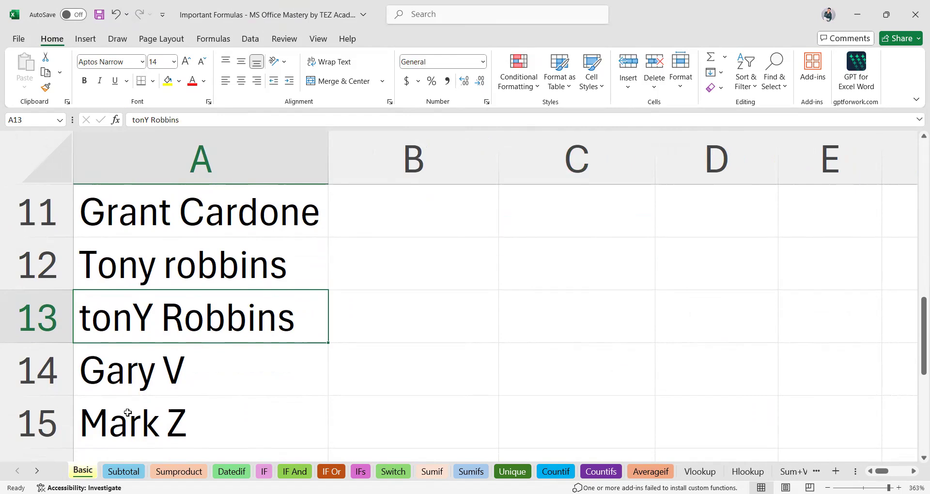
scroll(243, 400, "up", 3)
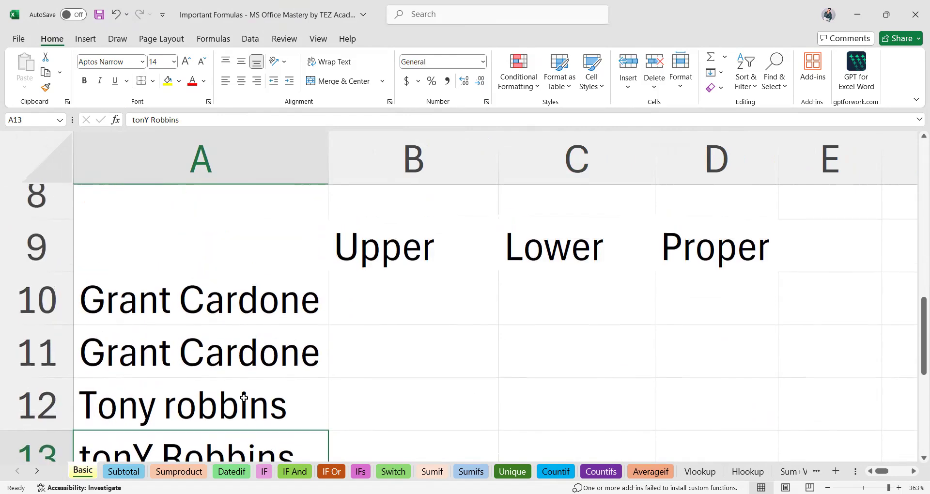
left_click(371, 318)
scroll(269, 356, "down", 5)
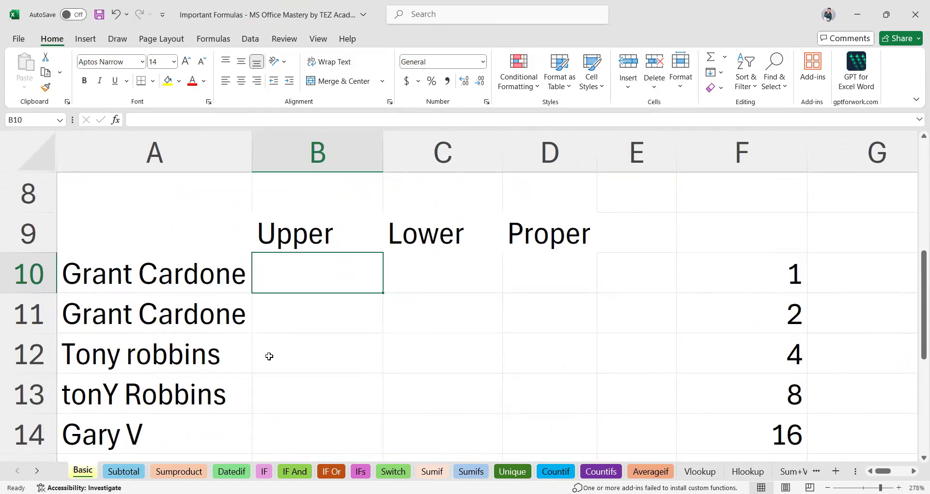
Enter =UPPER(A10) in B10 and autofit column B to fit GRANT CARDONE.
type("=")
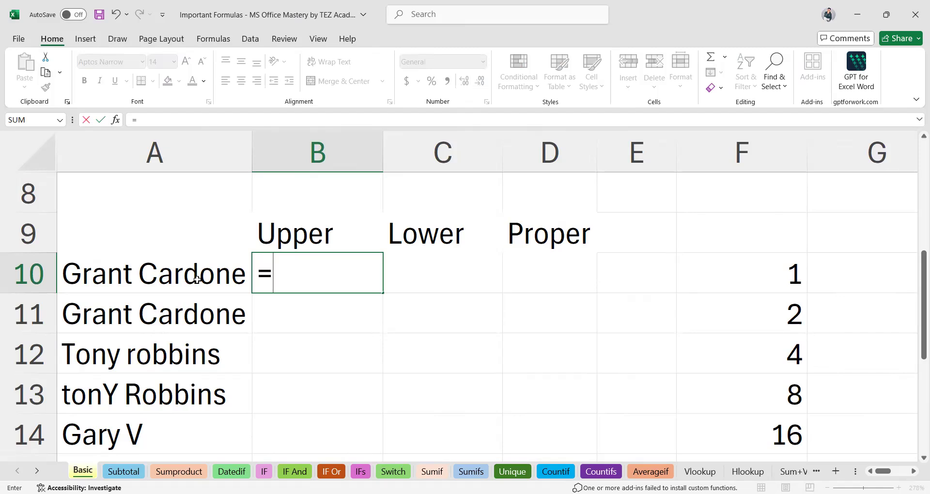
type("UPPER(")
left_click(163, 281)
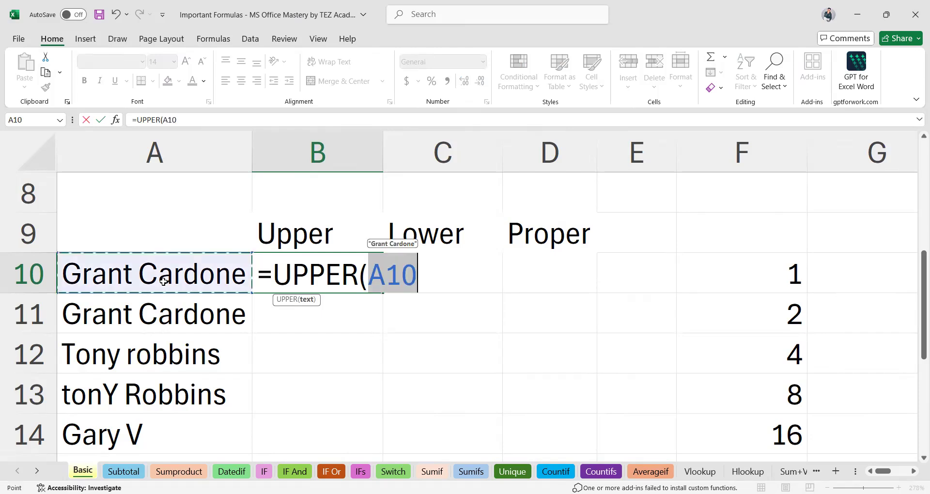
type(")")
key("Return")
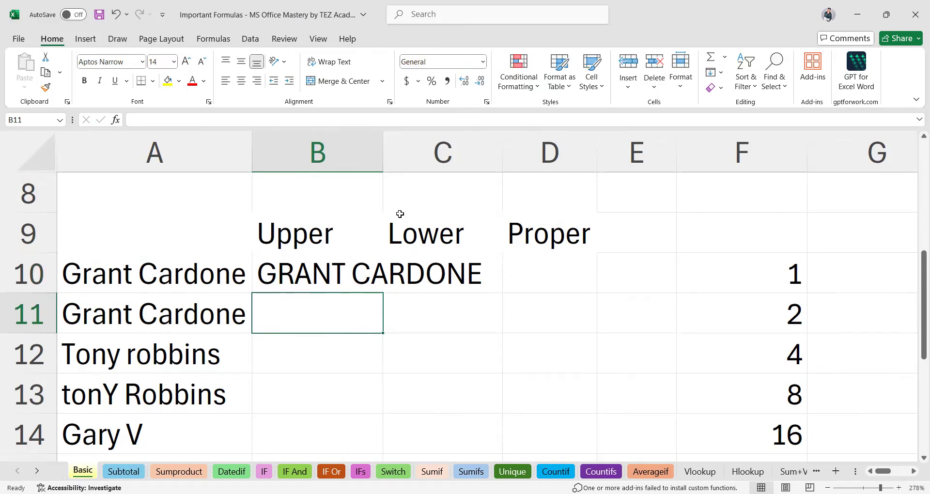
double_click(382, 159)
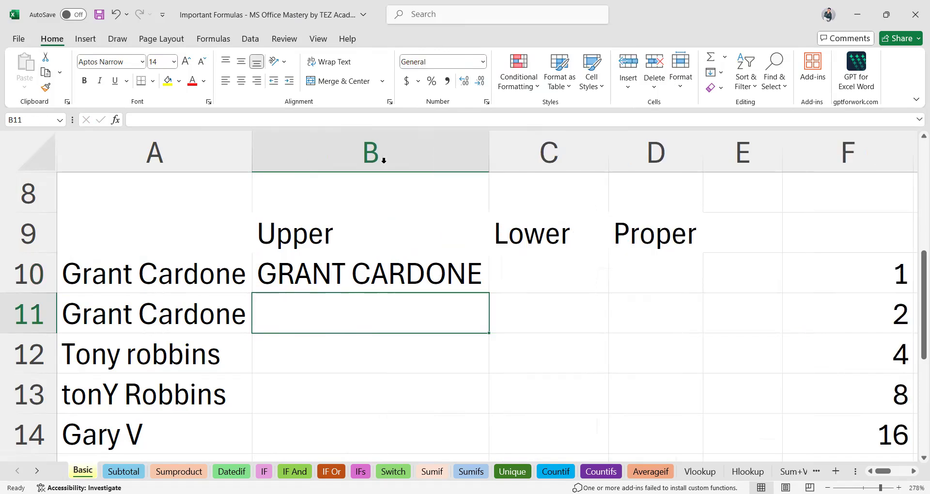
left_click(386, 288)
Copy the UPPER formula down to B18 and check the copy in B16.
scroll(386, 288, "down", 7, "ctrl")
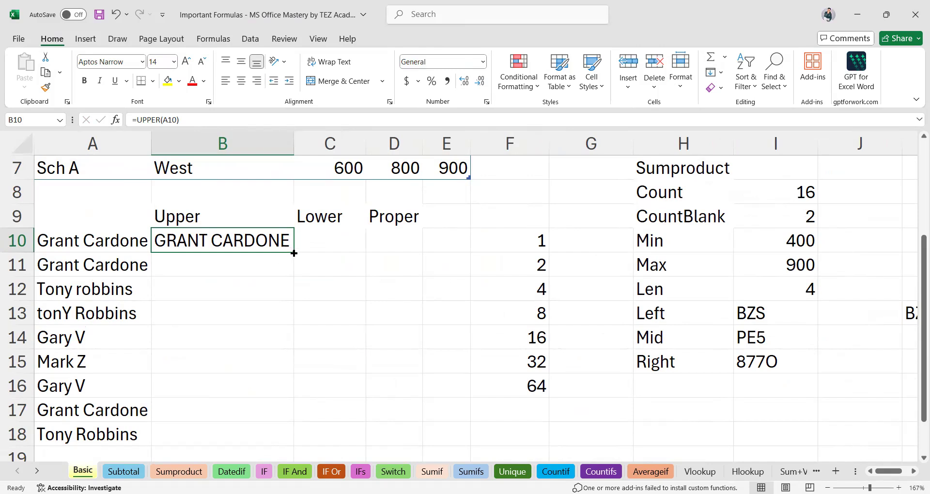
left_click_drag(291, 252, 284, 442)
left_click(215, 380)
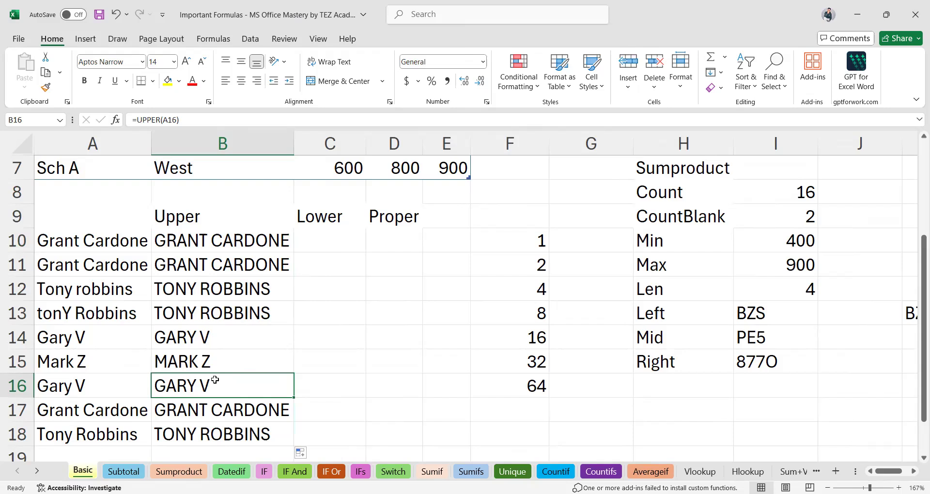
left_click(312, 242)
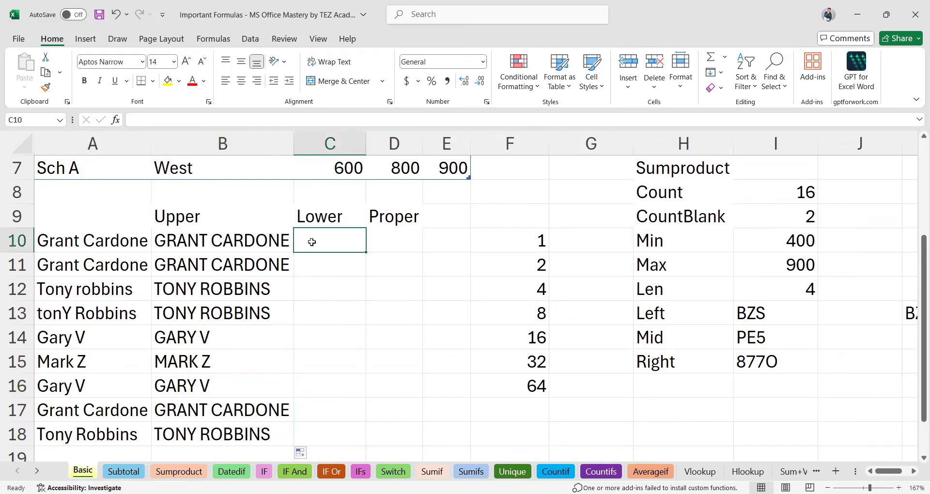
Enter =LOWER(A10) in C10 and autofit column C to the lowercase name.
type("=")
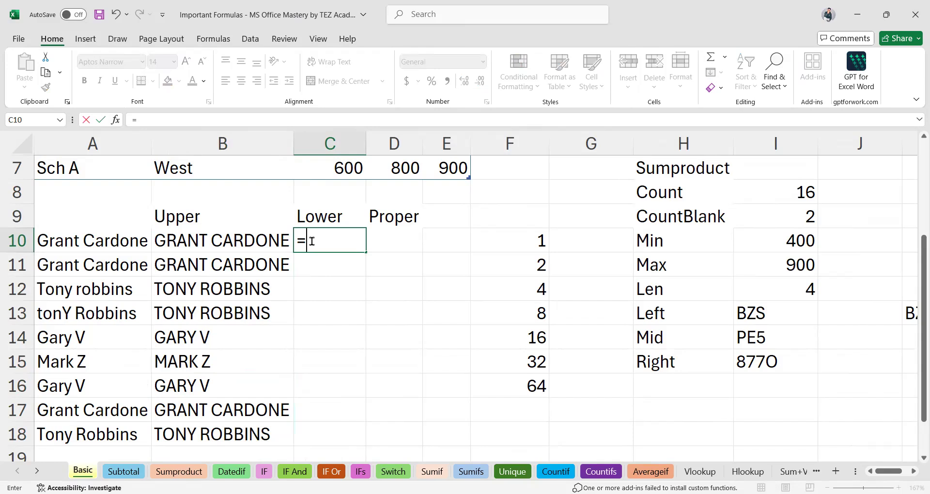
type("lowe")
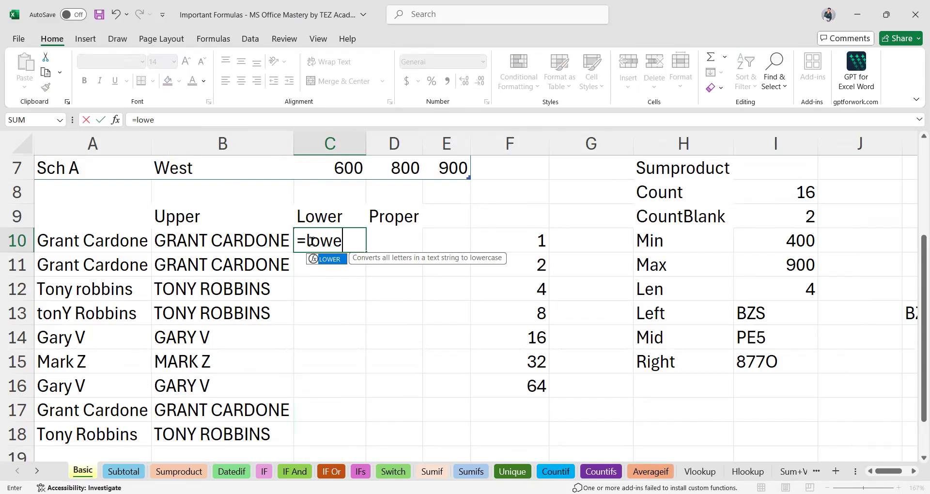
key("Tab")
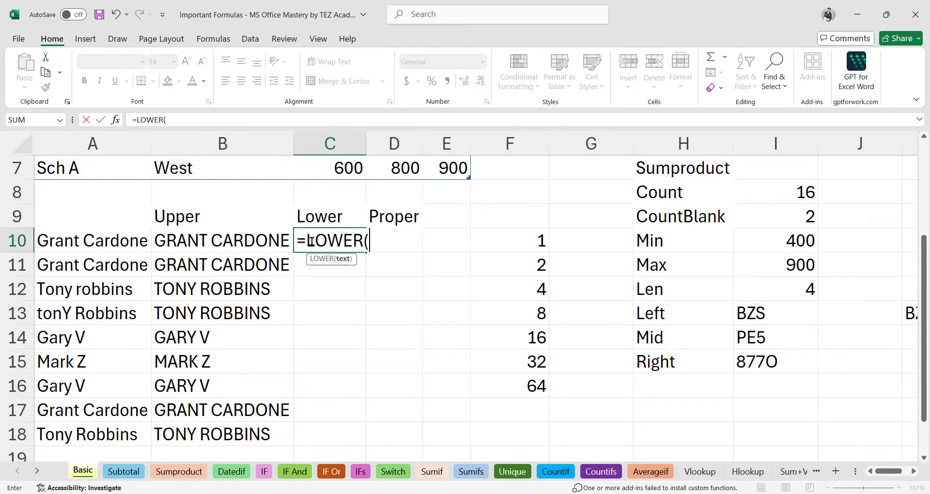
left_click(79, 241)
type(")")
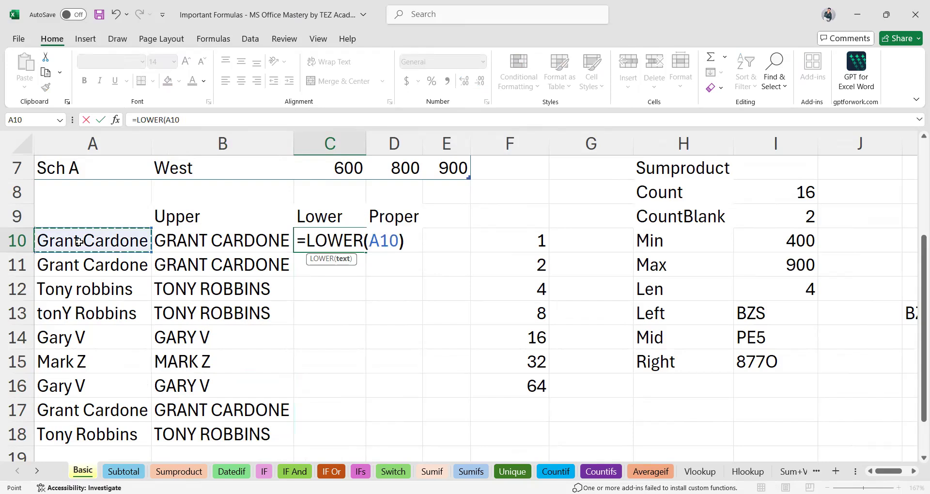
key("Return")
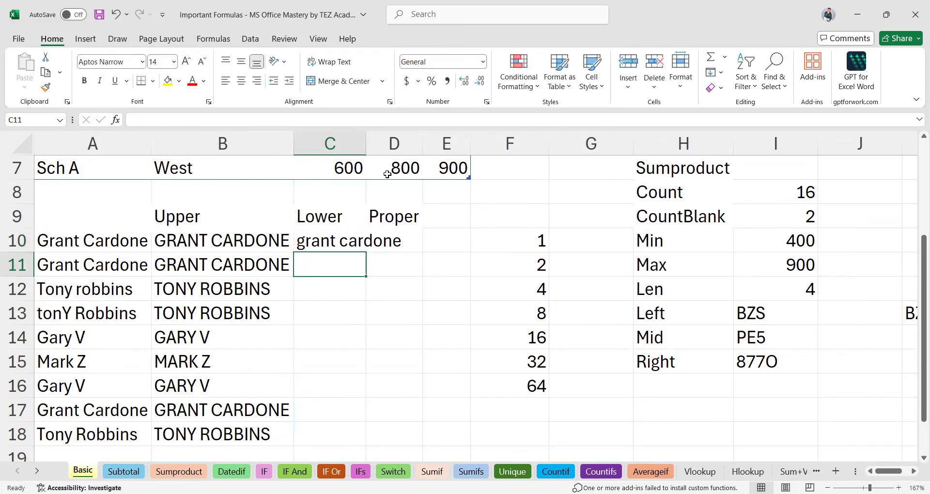
double_click(366, 150)
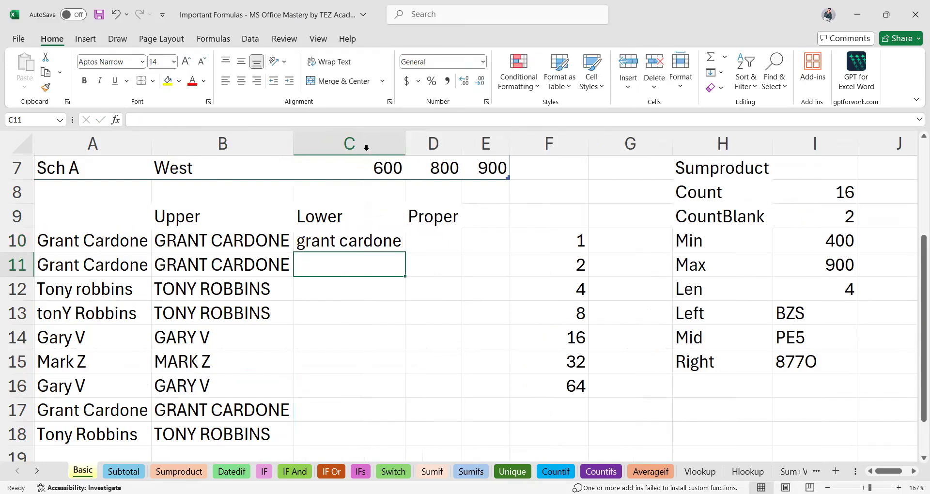
left_click(359, 240)
Copy the LOWER formula from C10 down through C18.
left_click(374, 275)
left_click(345, 242)
left_click_drag(402, 250, 381, 451)
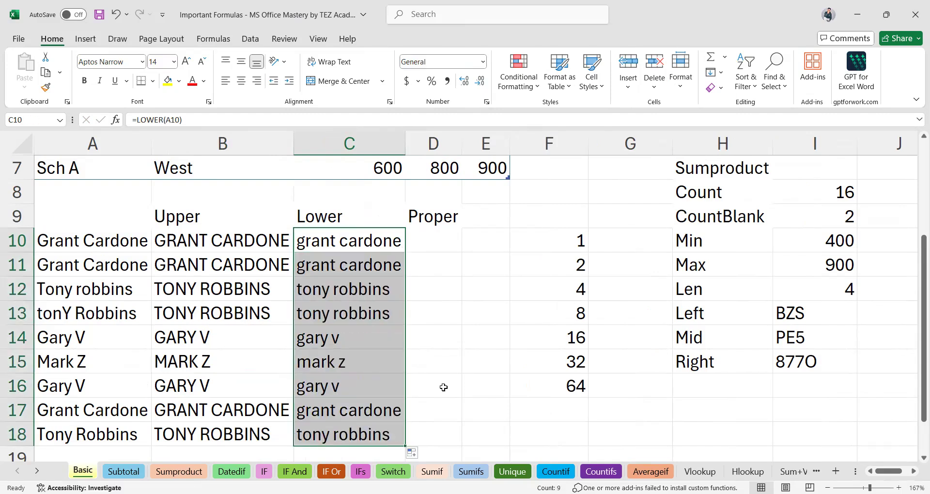
left_click(431, 251)
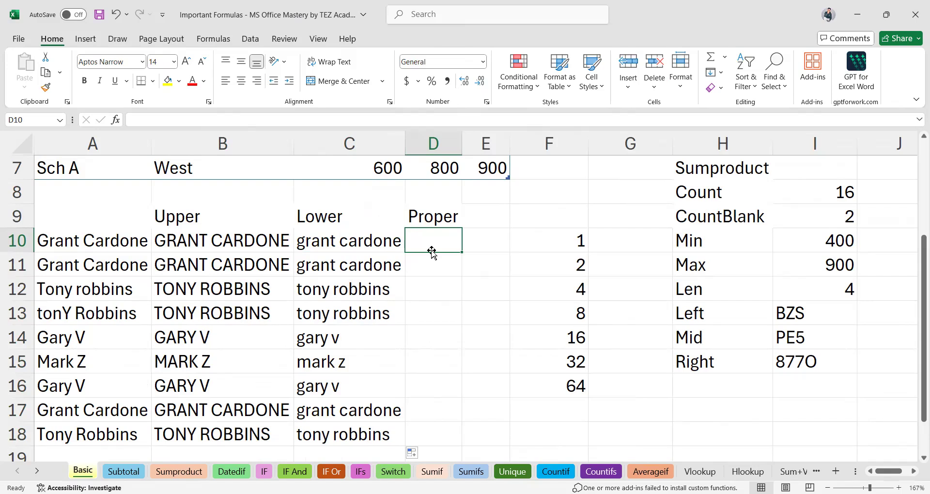
Enter =PROPER(A10) in D10, autofit column D, and fill it down to D18.
type("=PROPER(")
left_click(117, 241)
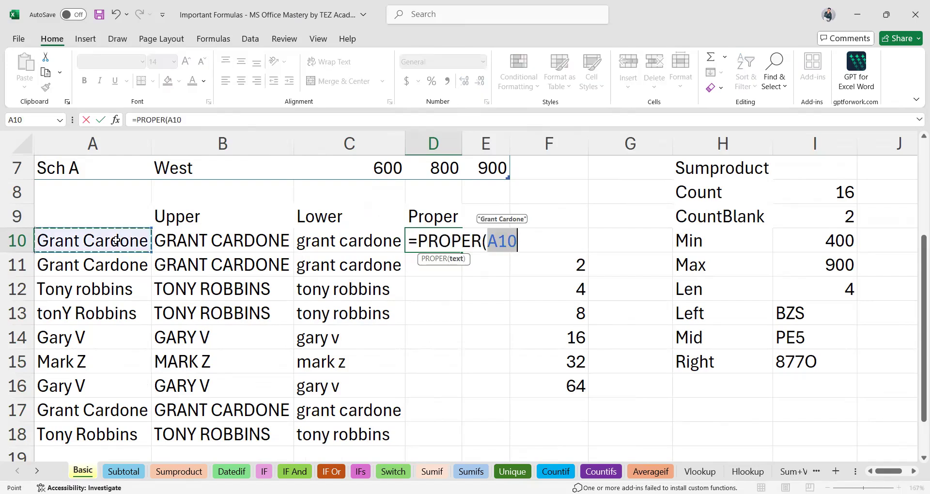
type(")")
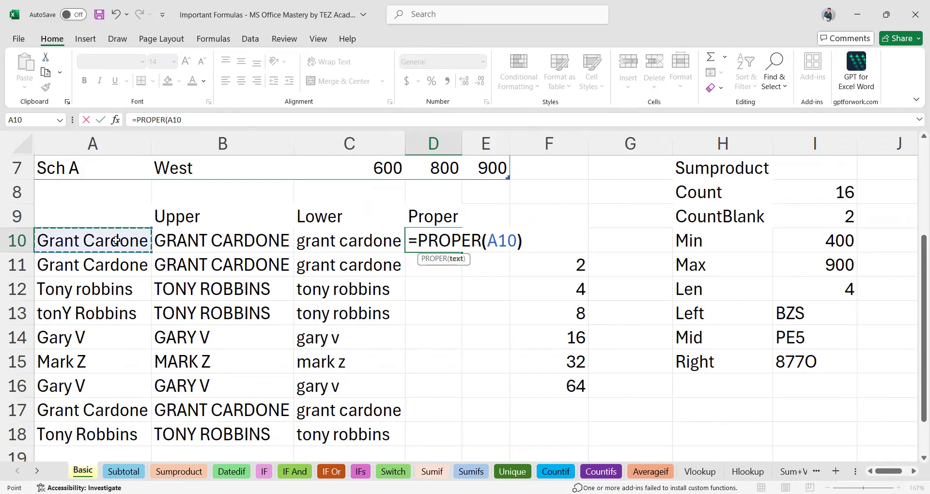
key("Return")
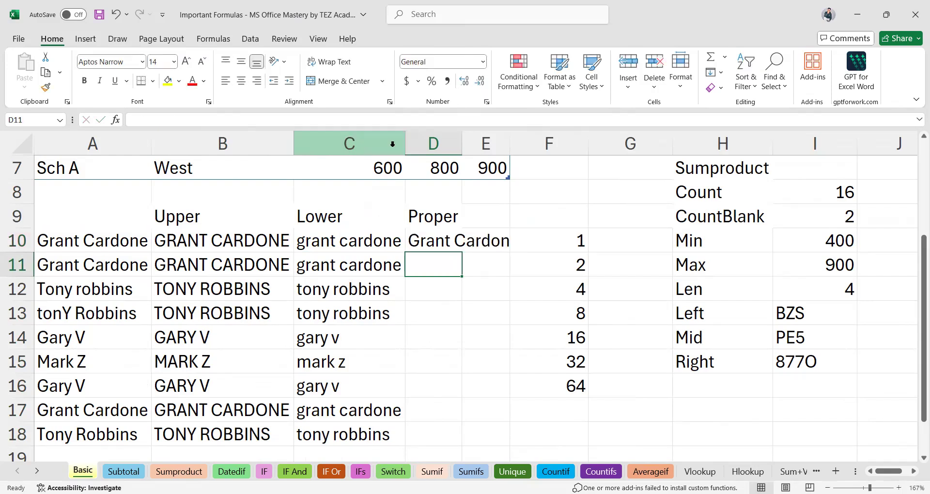
double_click(462, 150)
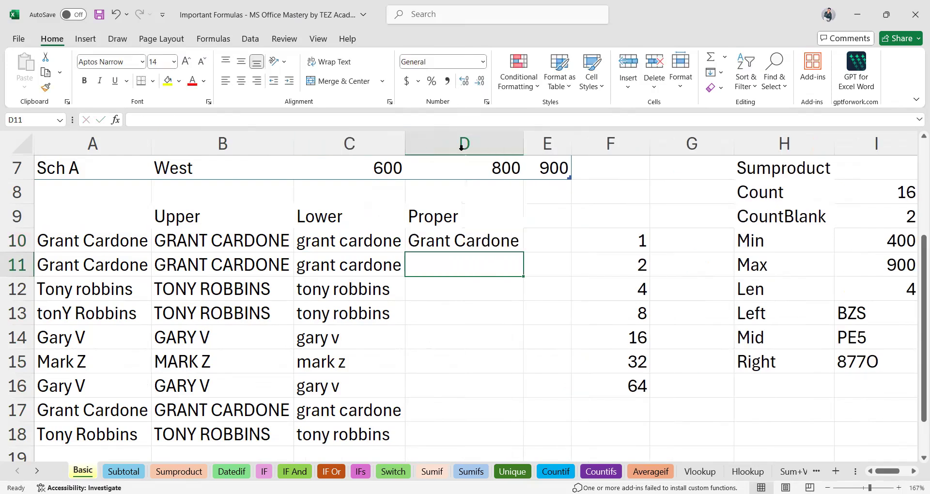
left_click(480, 243)
left_click_drag(523, 251, 504, 438)
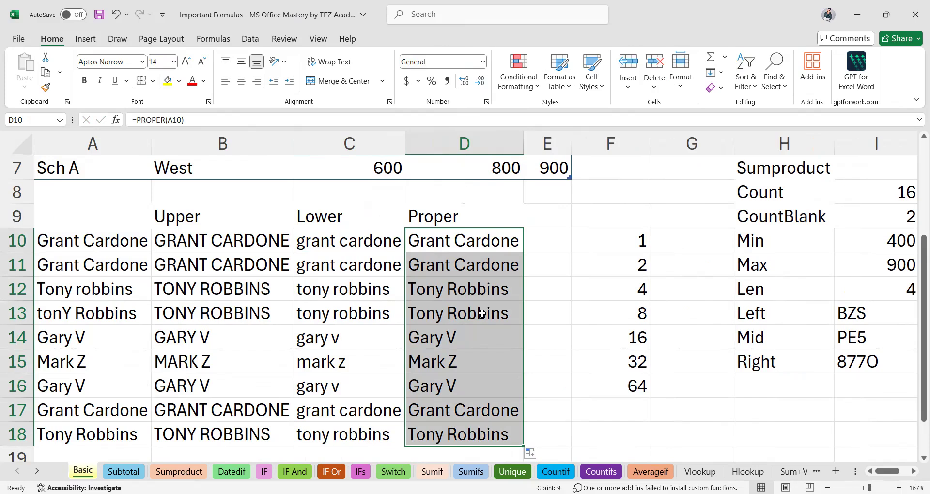
Delete the ABC entries in M11:N13, then select the remaining ABC in O12.
scroll(482, 314, "down", 5)
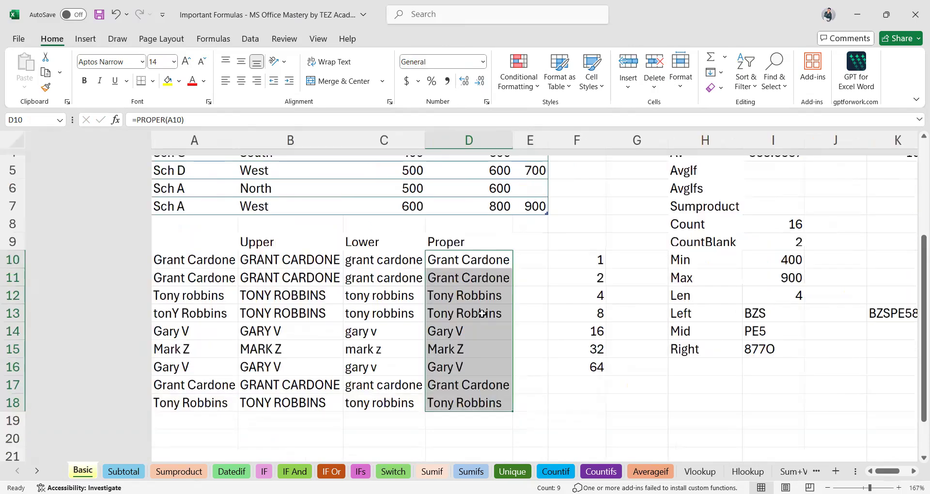
scroll(451, 320, "right", 4)
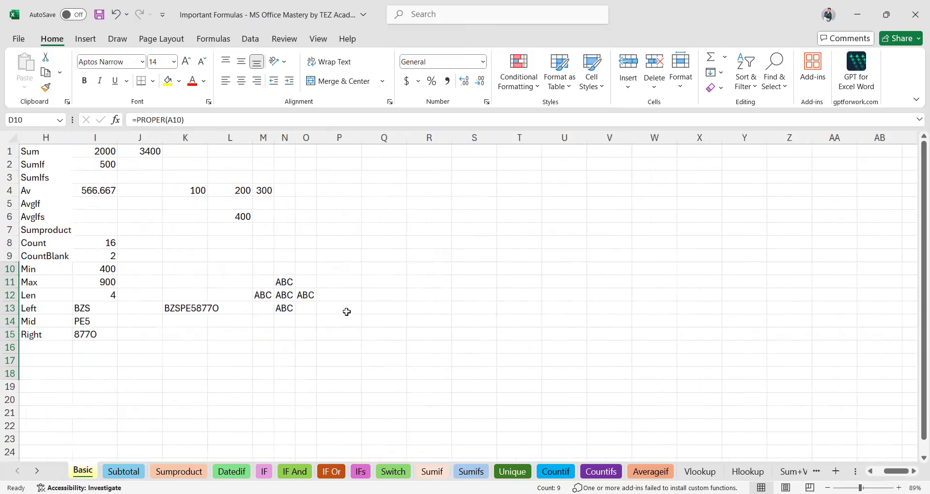
scroll(356, 311, "left", 3)
scroll(546, 323, "left", 1)
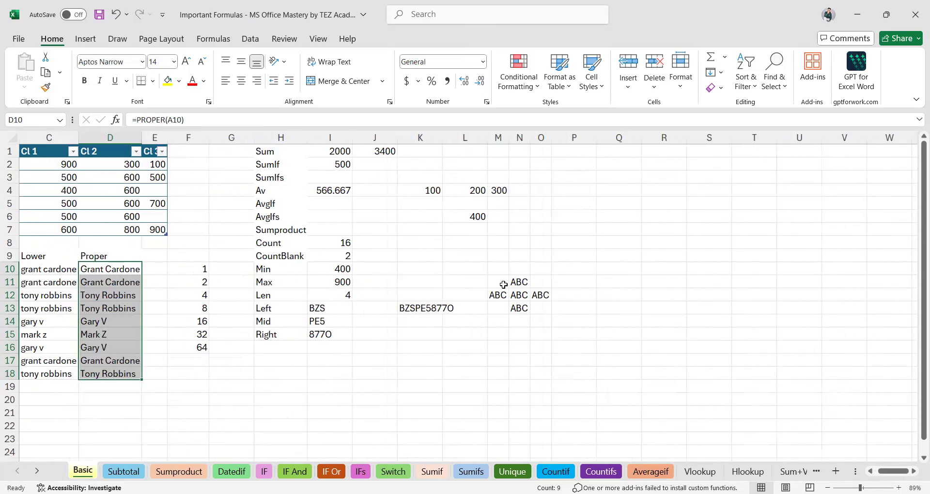
left_click(497, 283)
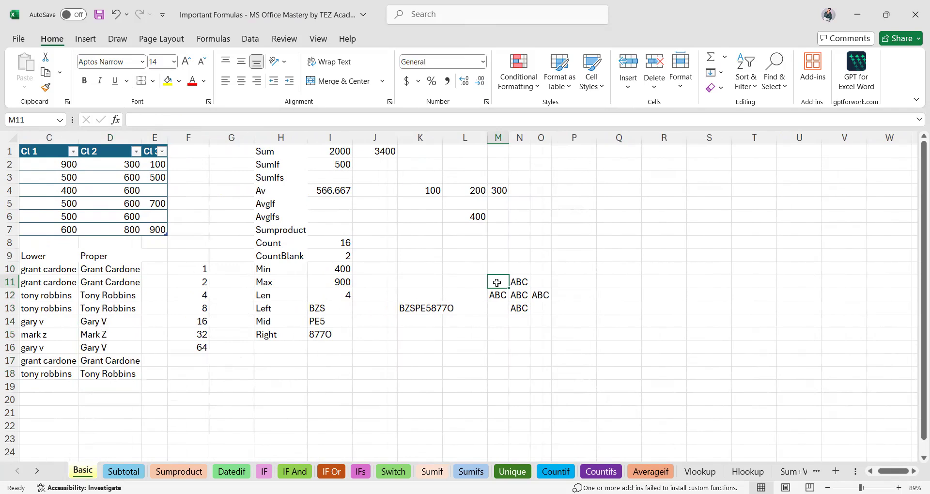
left_click(522, 308, "shift")
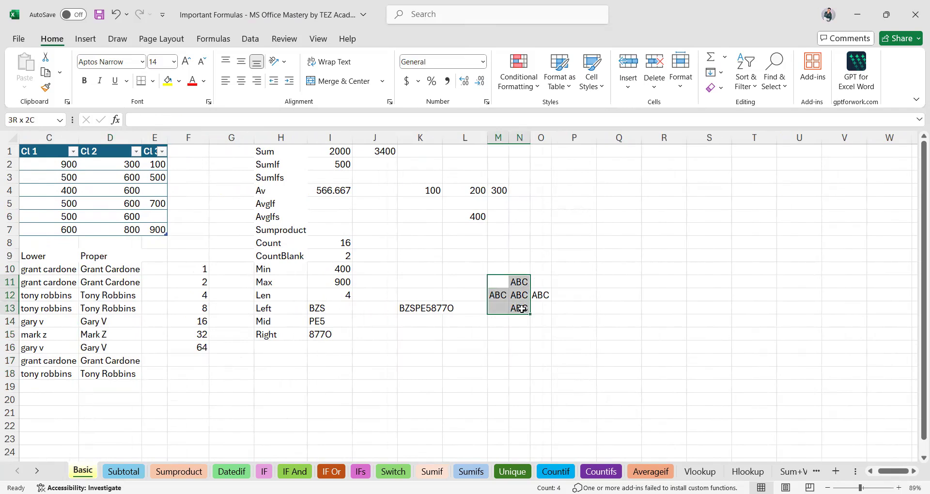
key("Delete")
left_click(538, 297)
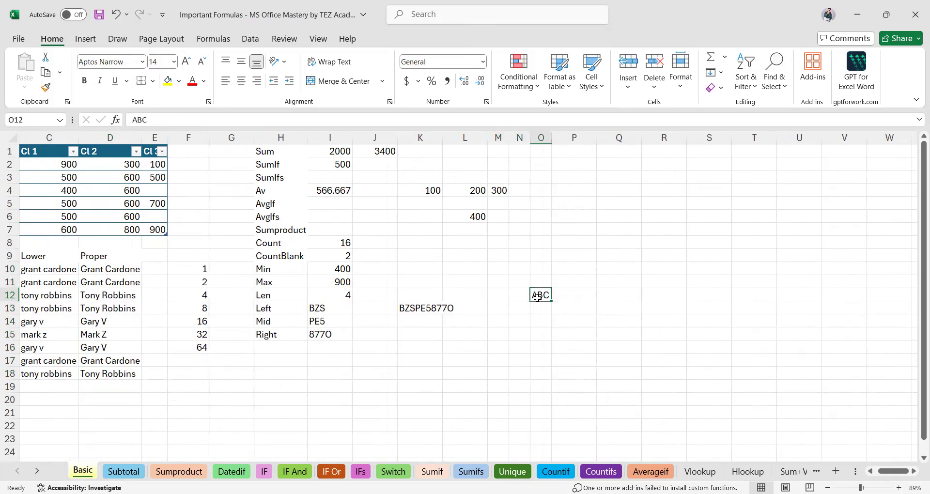
scroll(538, 298, "up", 9)
scroll(537, 300, "down", 1)
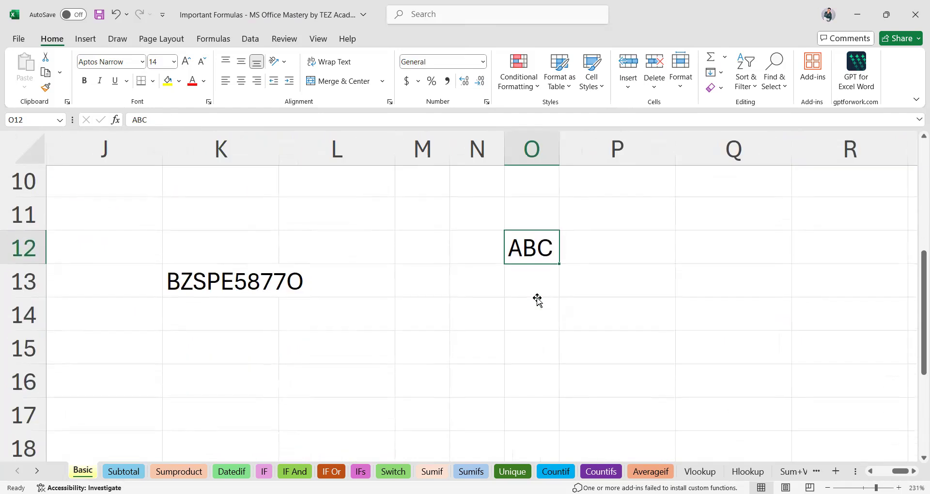
scroll(538, 301, "down", 1)
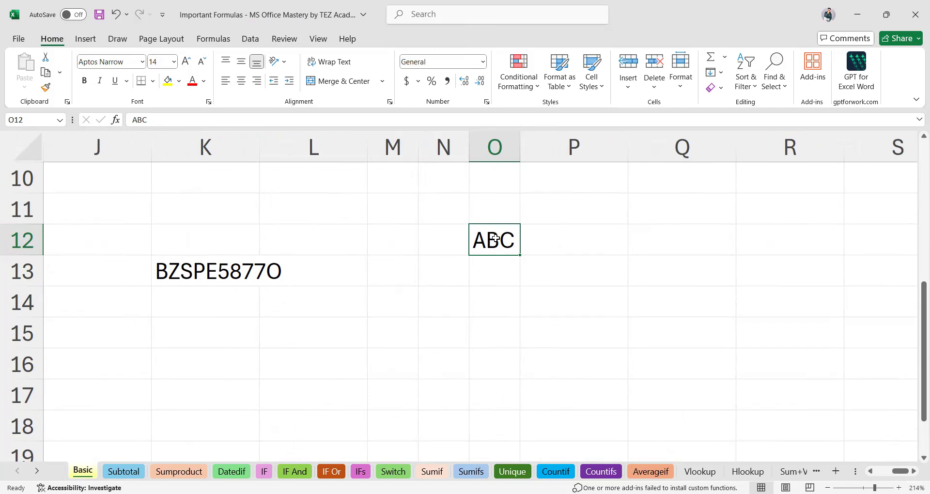
Fill ABC down from O12 to O18, then undo that fill.
left_click(494, 431, "shift")
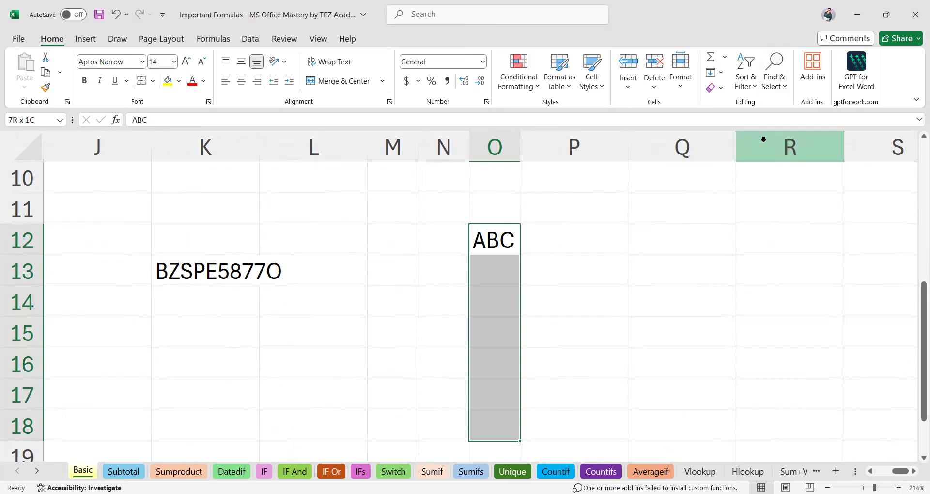
left_click(723, 75)
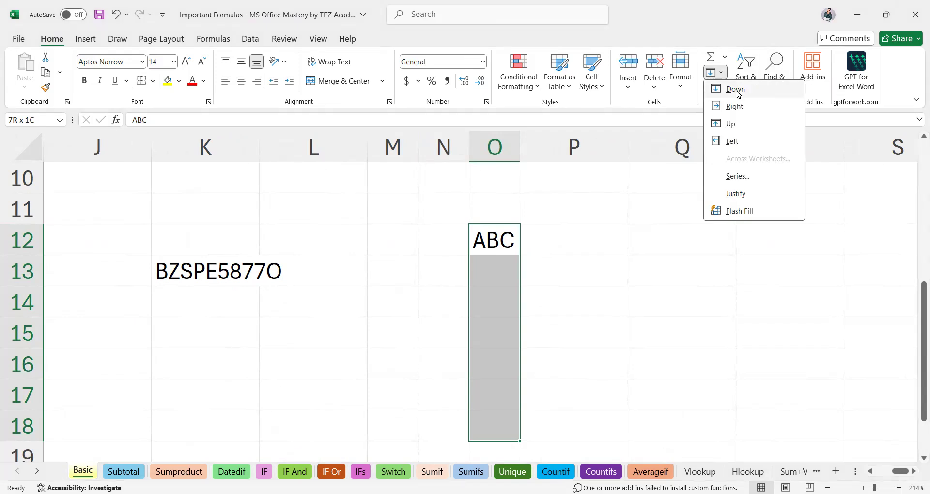
left_click(739, 92)
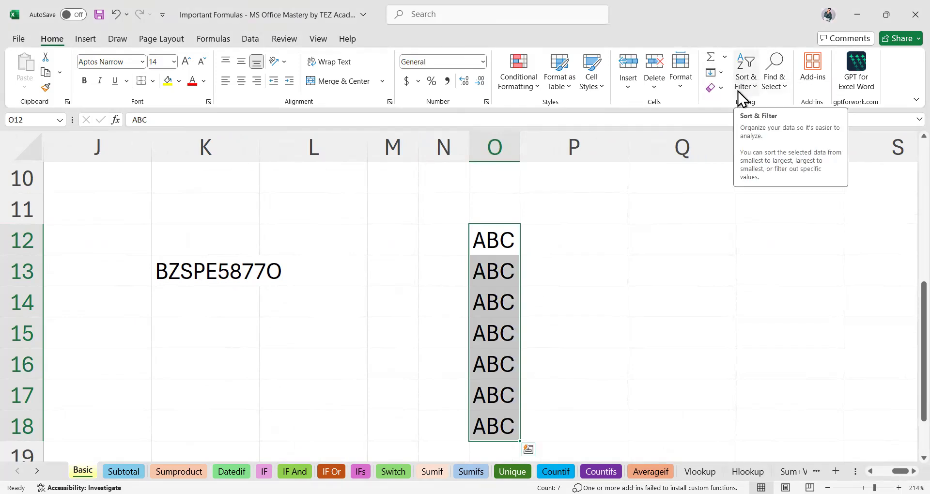
key("ctrl+z")
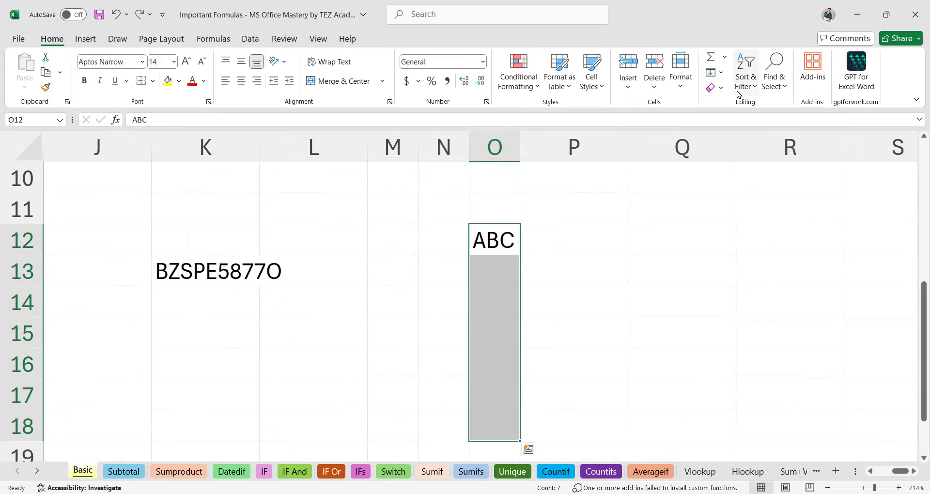
left_click(506, 239)
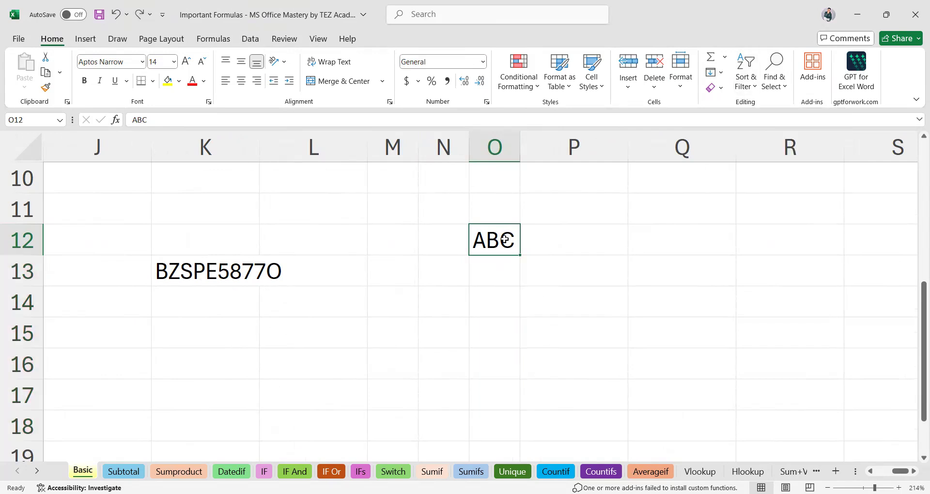
Select O12:O19 and use Fill Down so ABC repeats through O19.
scroll(505, 240, "down", 1)
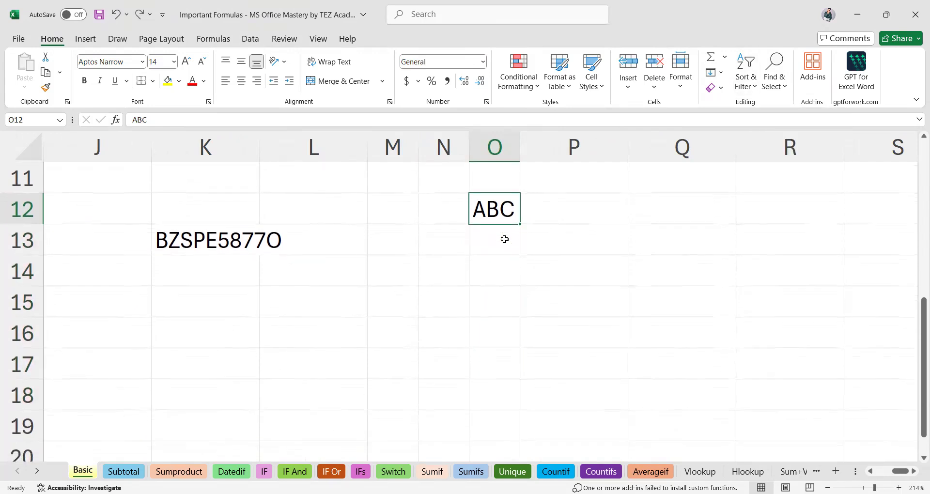
left_click(510, 431, "shift")
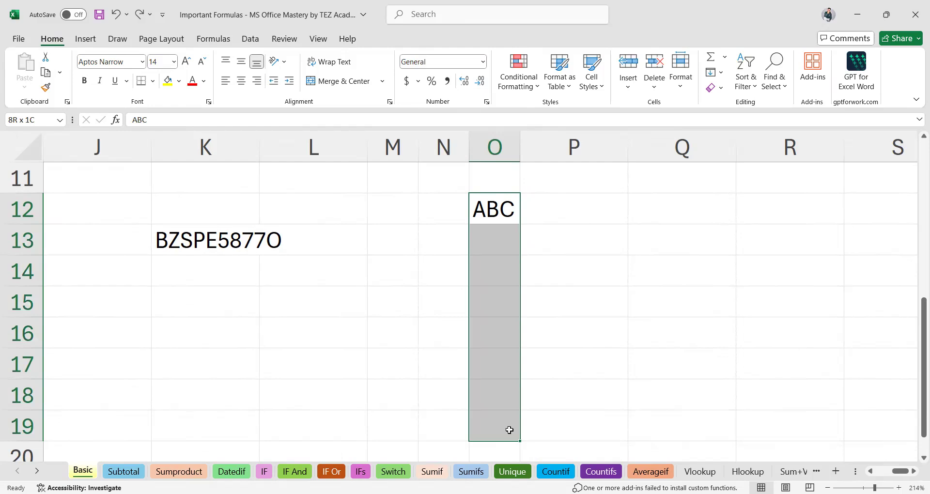
left_click(726, 72)
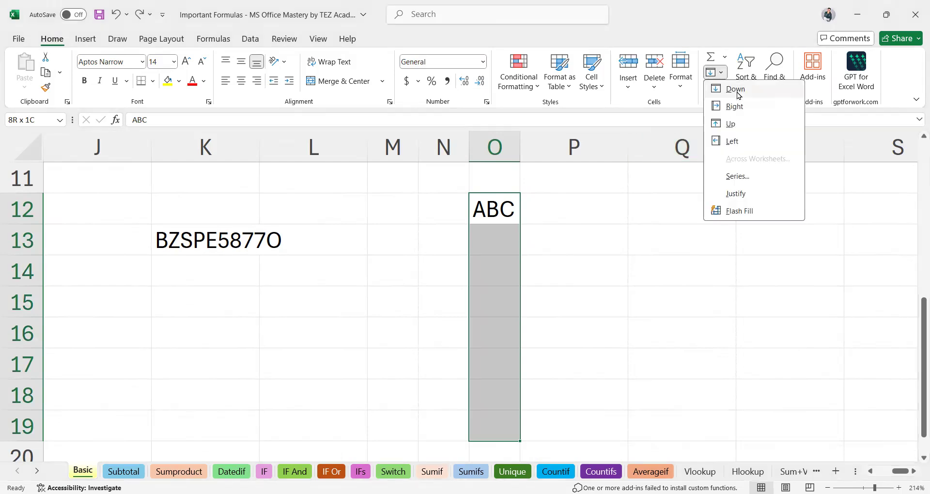
left_click(739, 89)
left_click(502, 203)
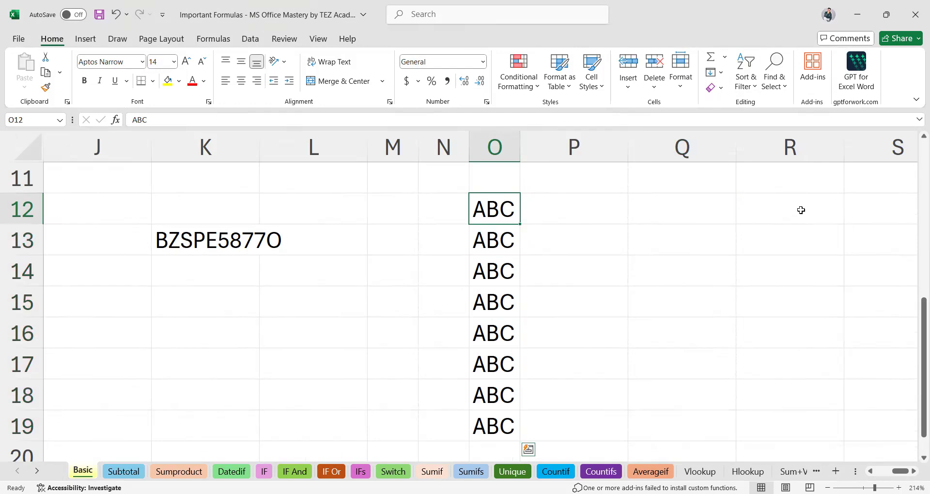
left_click(801, 209, "shift")
Fill ABC right across P12:R12 and left across J12:N12.
left_click(722, 73)
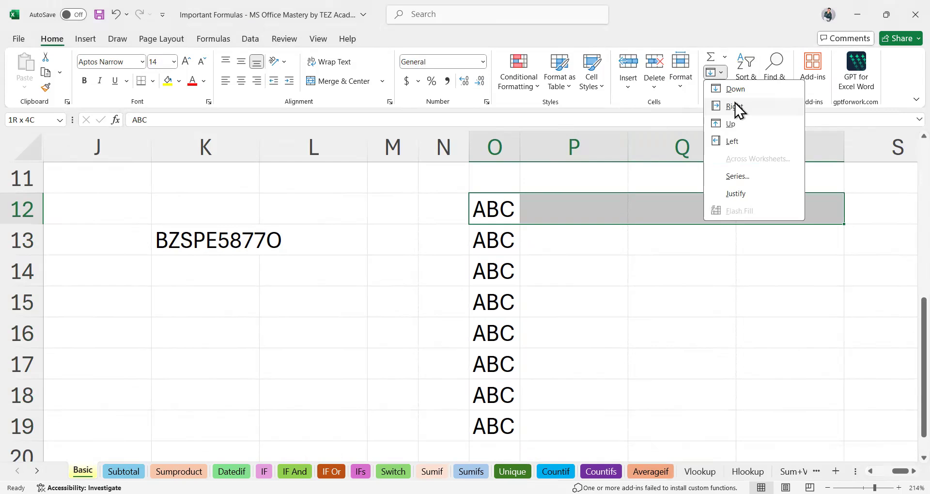
left_click(737, 107)
left_click(498, 210)
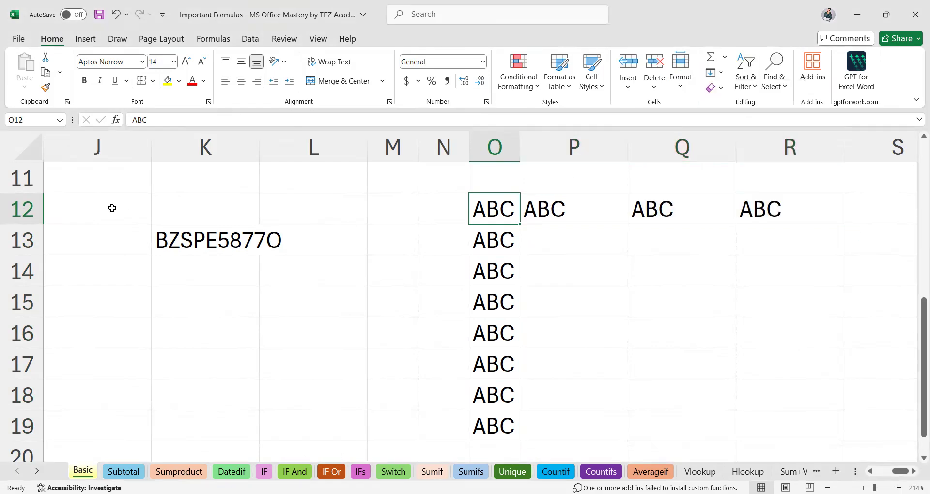
left_click(113, 208, "shift")
left_click(714, 74)
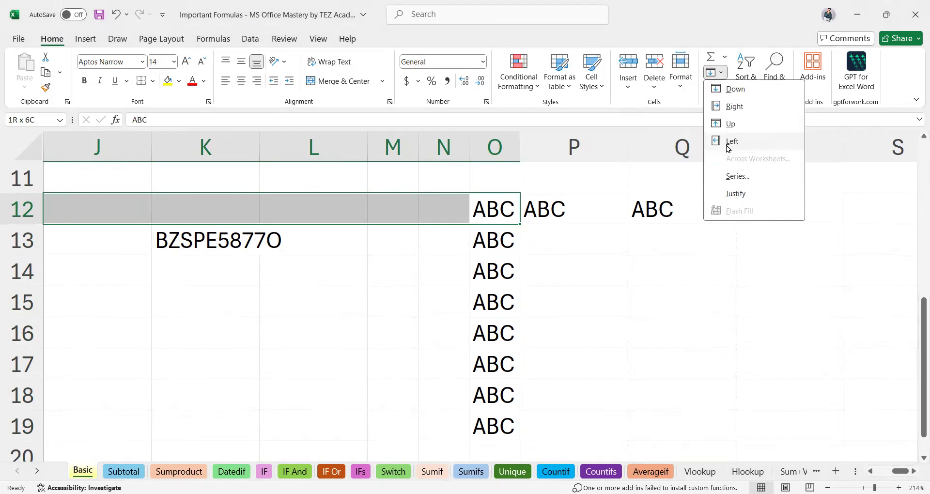
left_click(732, 142)
Select O7:O12 and use Fill Up to put ABC into O7:O11.
scroll(608, 274, "up", 2)
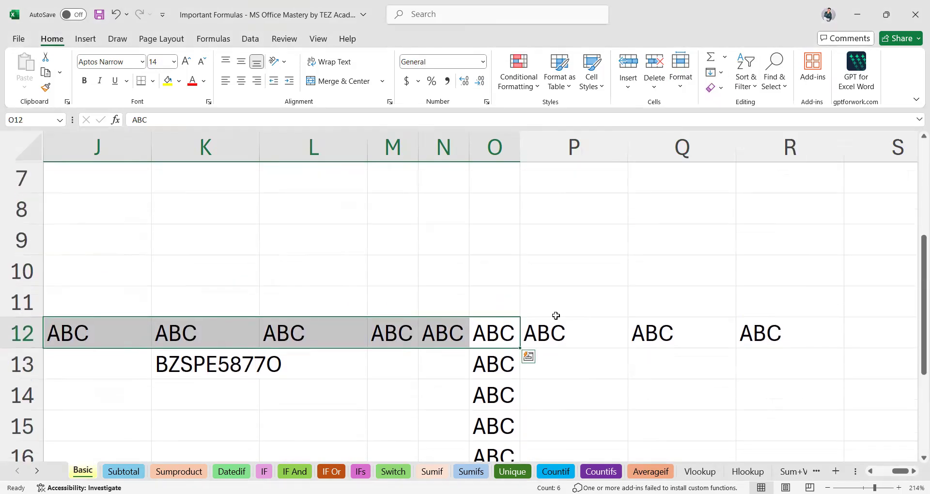
left_click(505, 331)
left_click(500, 182, "shift")
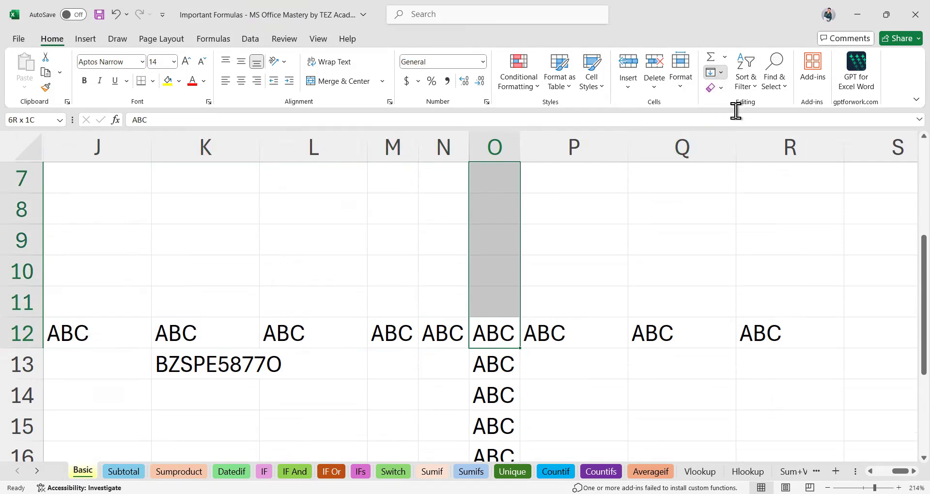
left_click(720, 72)
left_click(731, 125)
left_click(596, 267)
scroll(597, 267, "down", 7)
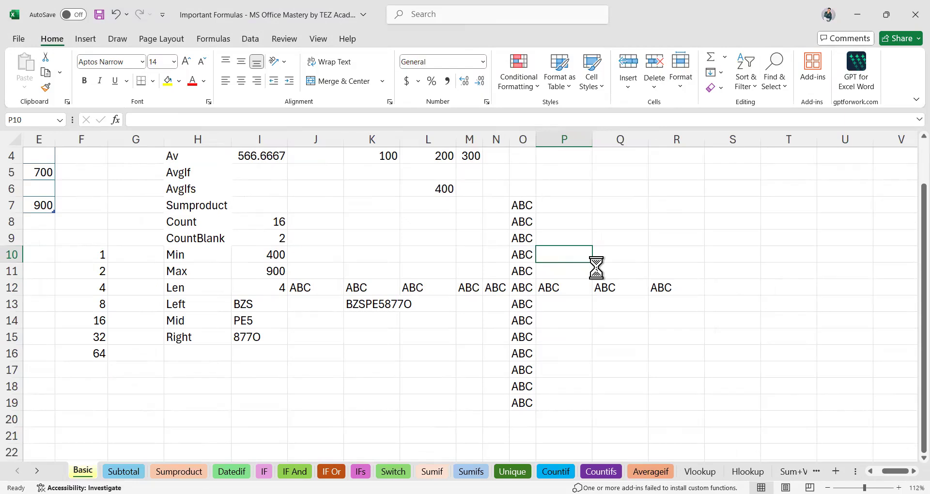
left_click(502, 317)
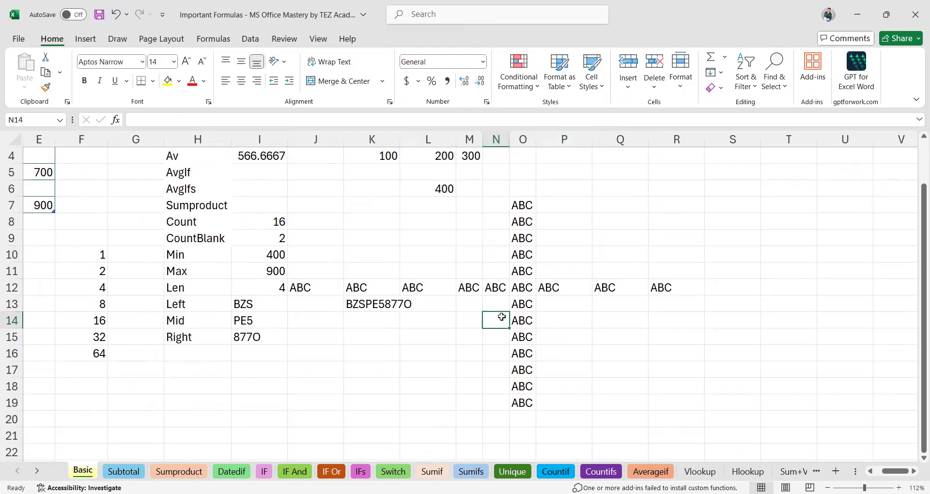
scroll(502, 317, "left", 3)
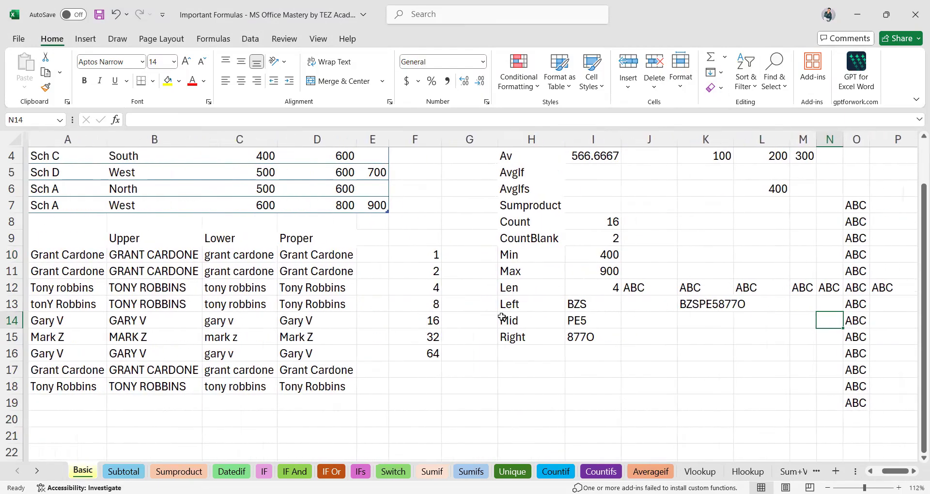
scroll(133, 305, "up", 3)
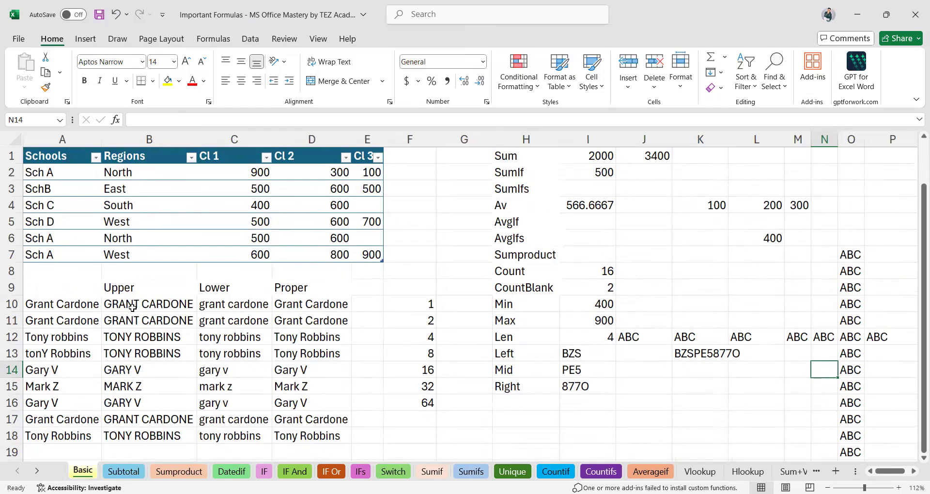